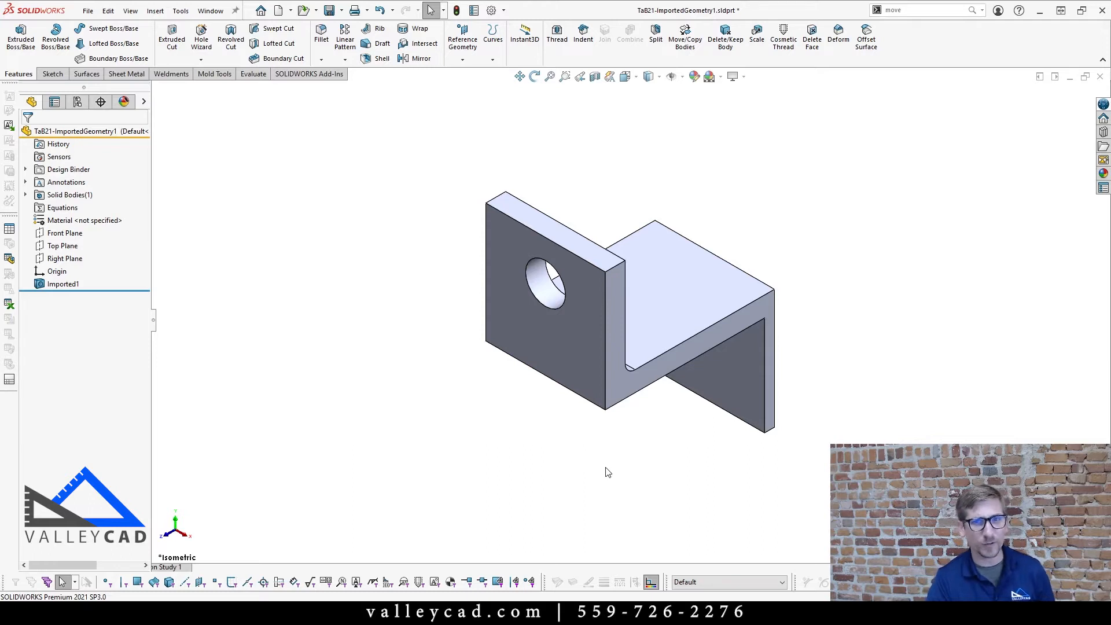
# - Inspect the imported bracket from several angles, highlighting its hole, flange faces, upper edge face and inside bend fillet
pyautogui.moveTo(605, 471); pyautogui.dragTo(509, 557, button='middle')
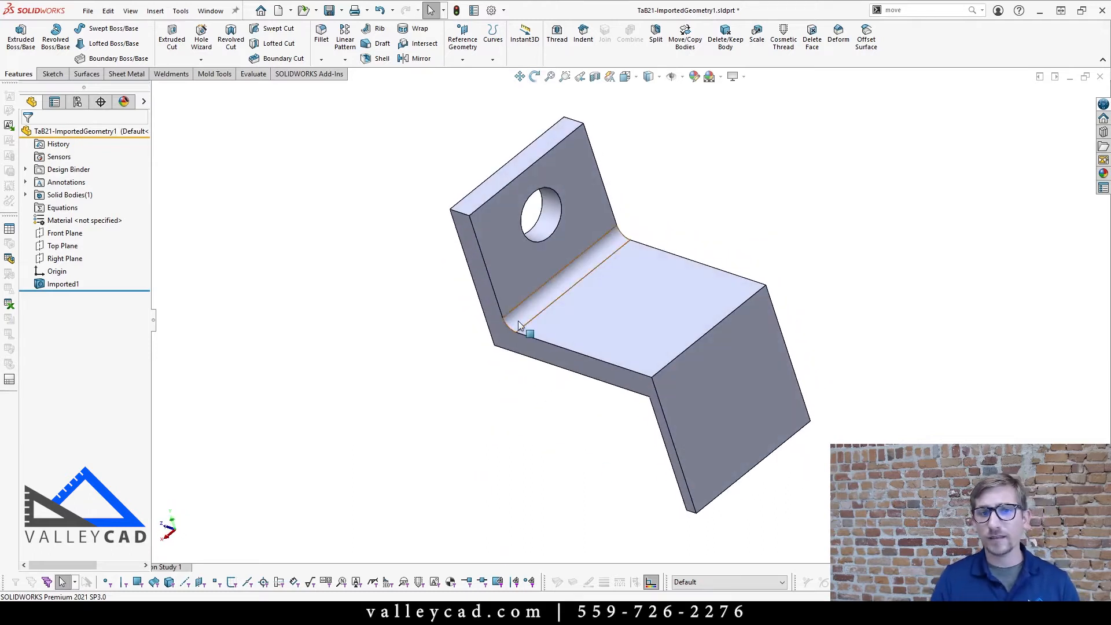
pyautogui.click(546, 227)
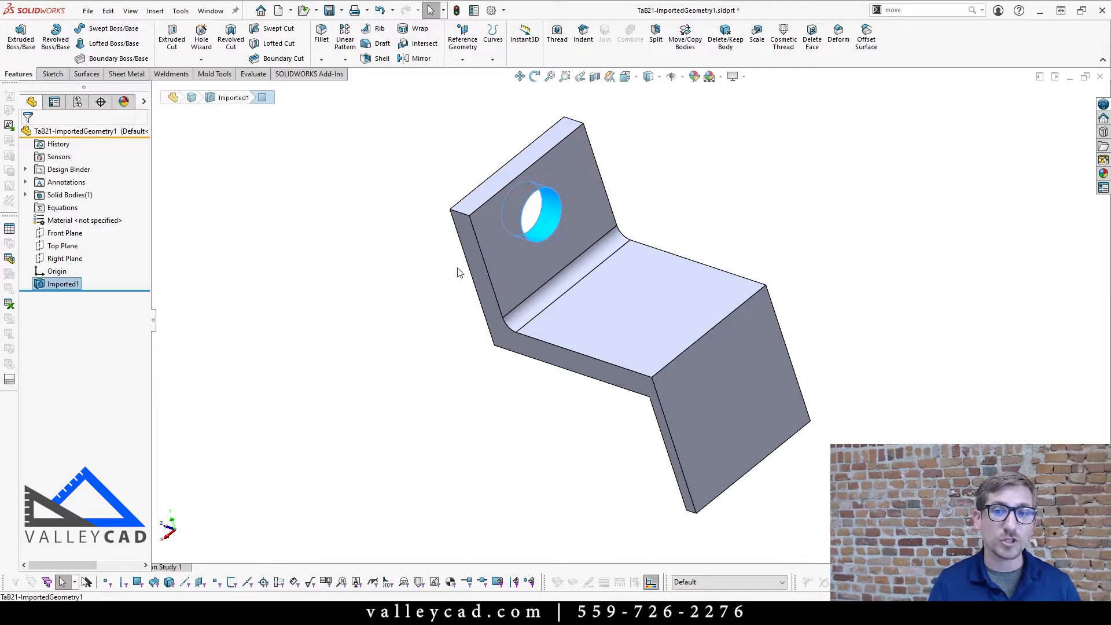
pyautogui.click(736, 431)
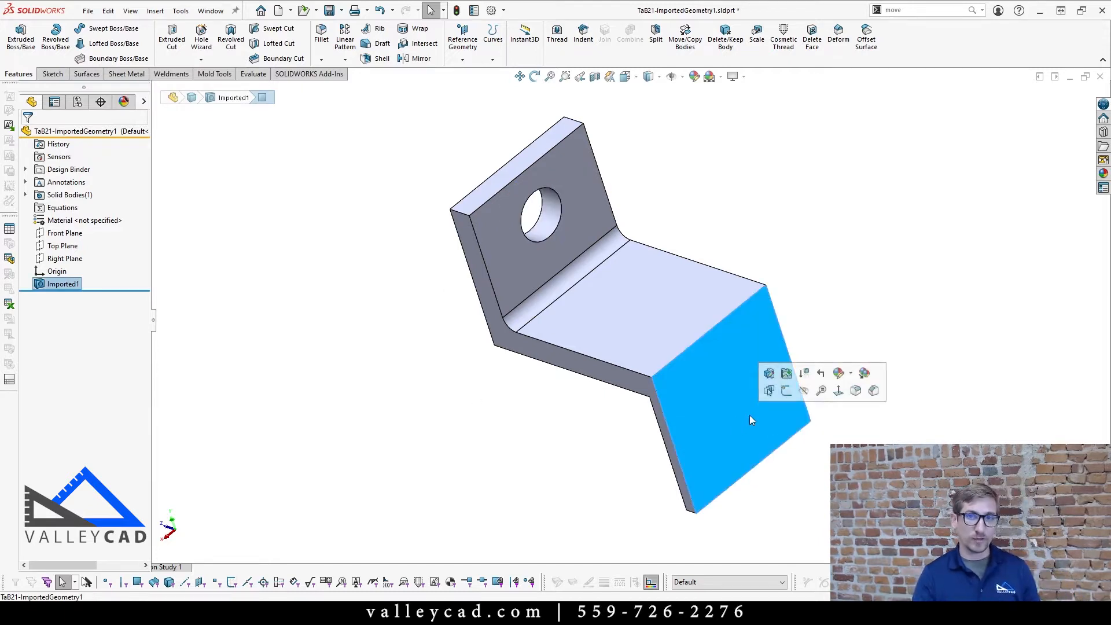
pyautogui.click(512, 173)
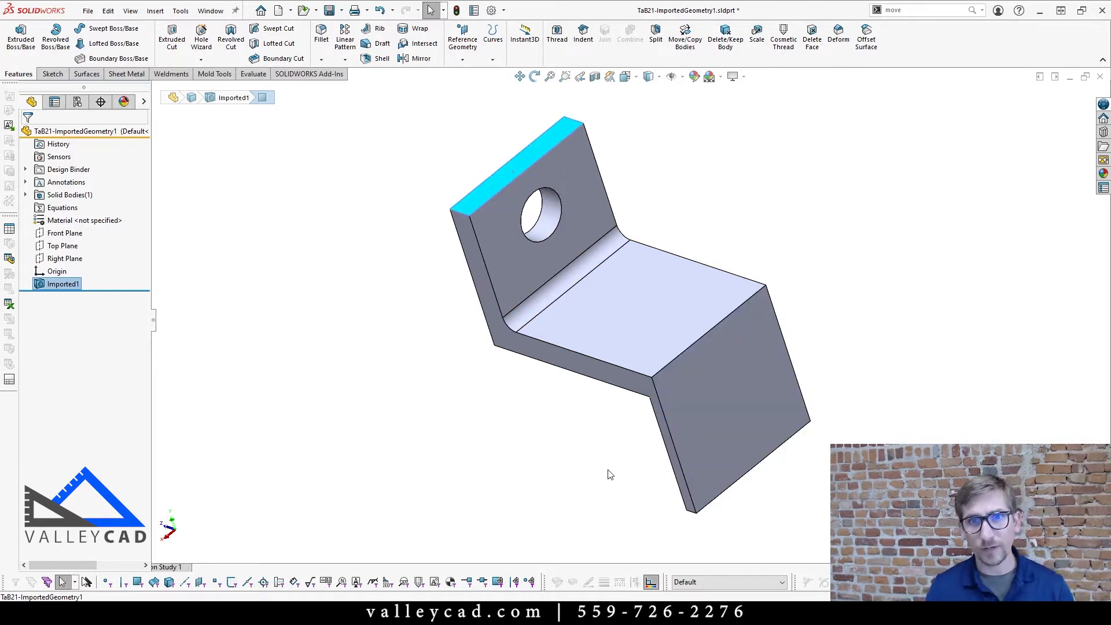
pyautogui.click(652, 301)
pyautogui.moveTo(626, 360); pyautogui.dragTo(459, 303, button='middle')
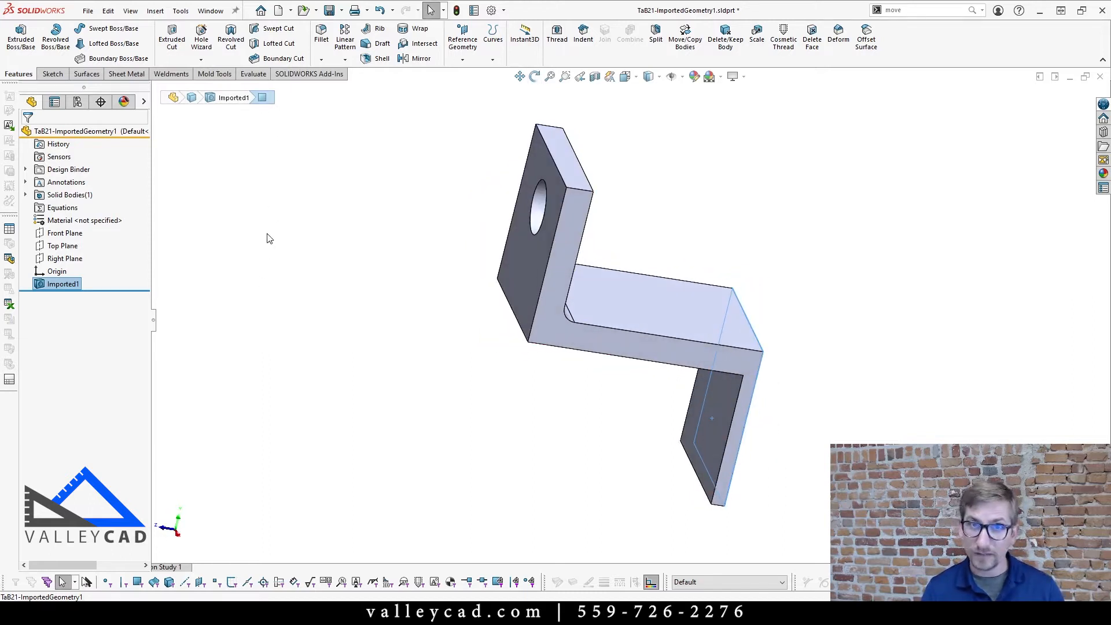
pyautogui.moveTo(689, 471); pyautogui.dragTo(668, 408, button='middle')
pyautogui.press('Escape')
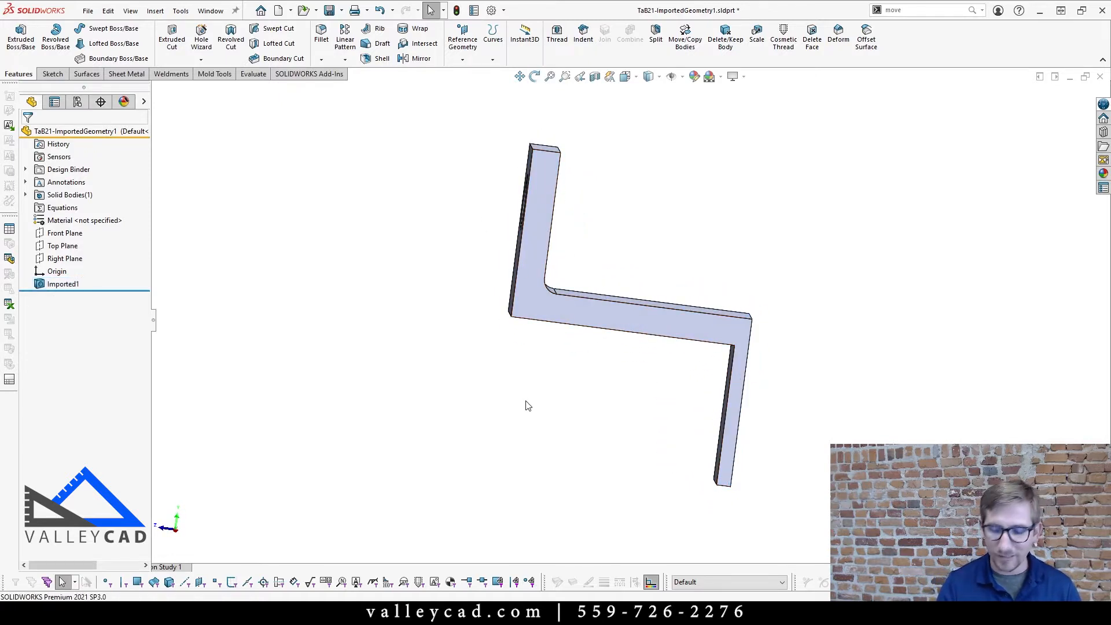
pyautogui.hotkey('ctrl', '7')
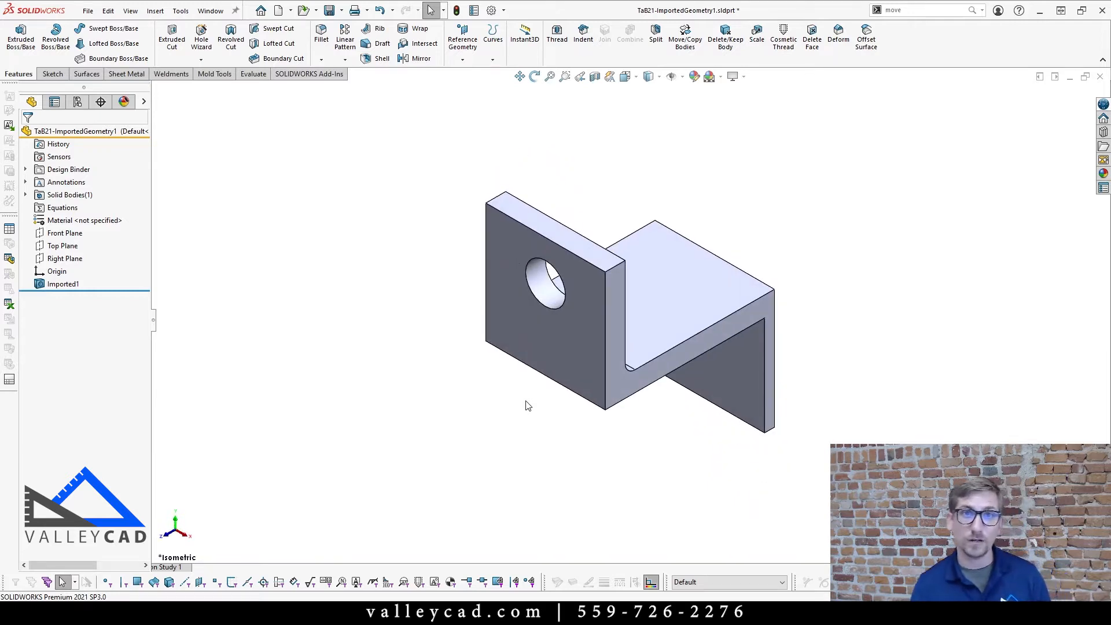
pyautogui.click(536, 282)
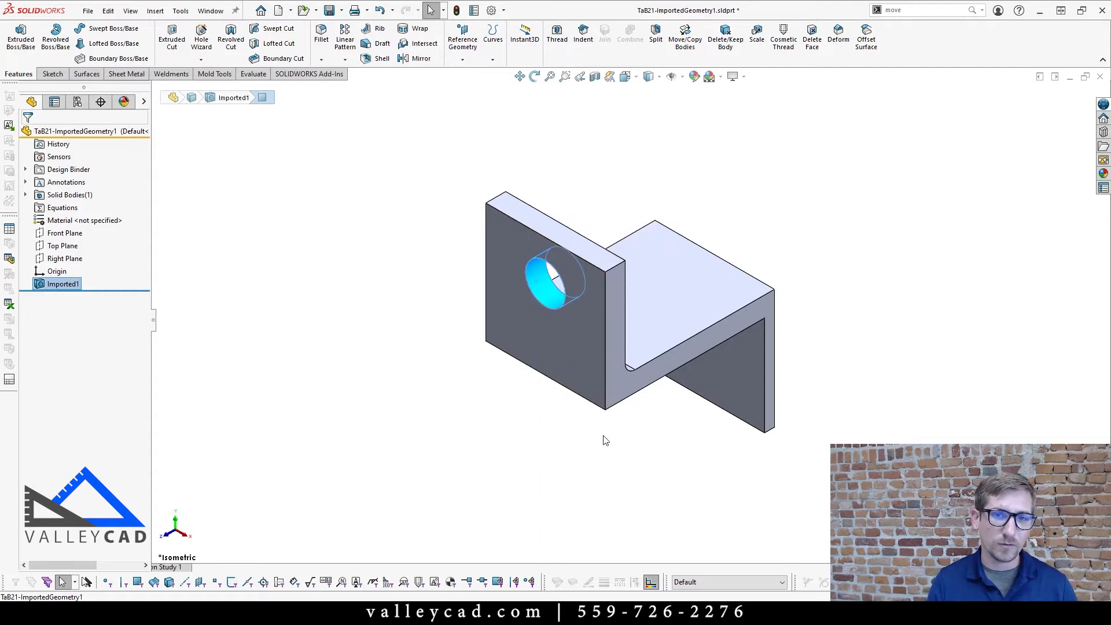
pyautogui.moveTo(602, 438); pyautogui.dragTo(519, 429, button='middle')
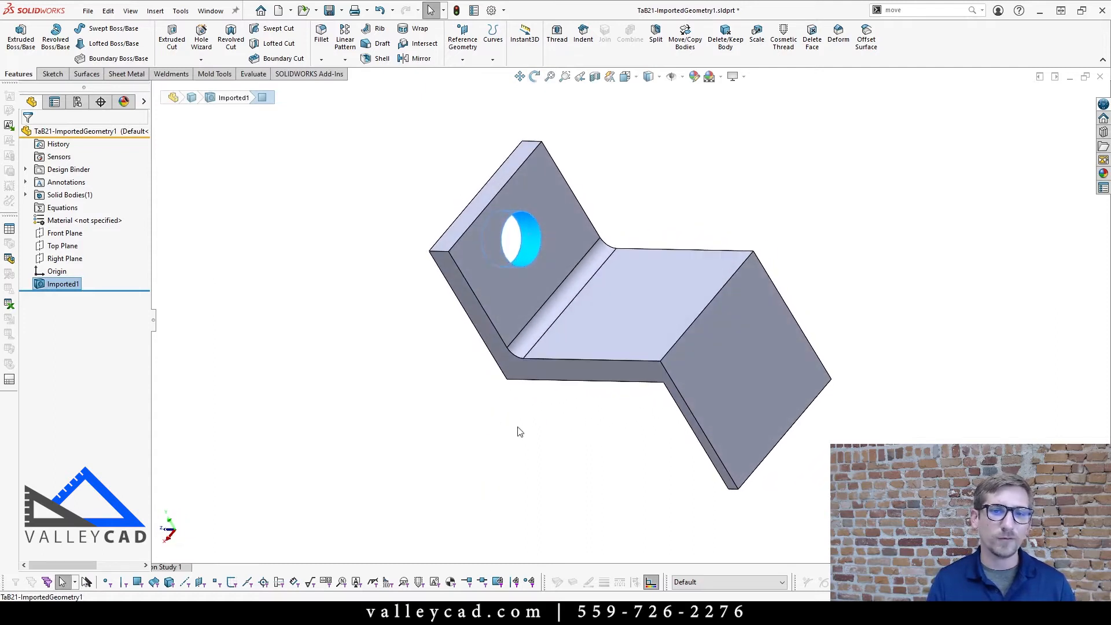
pyautogui.click(524, 353)
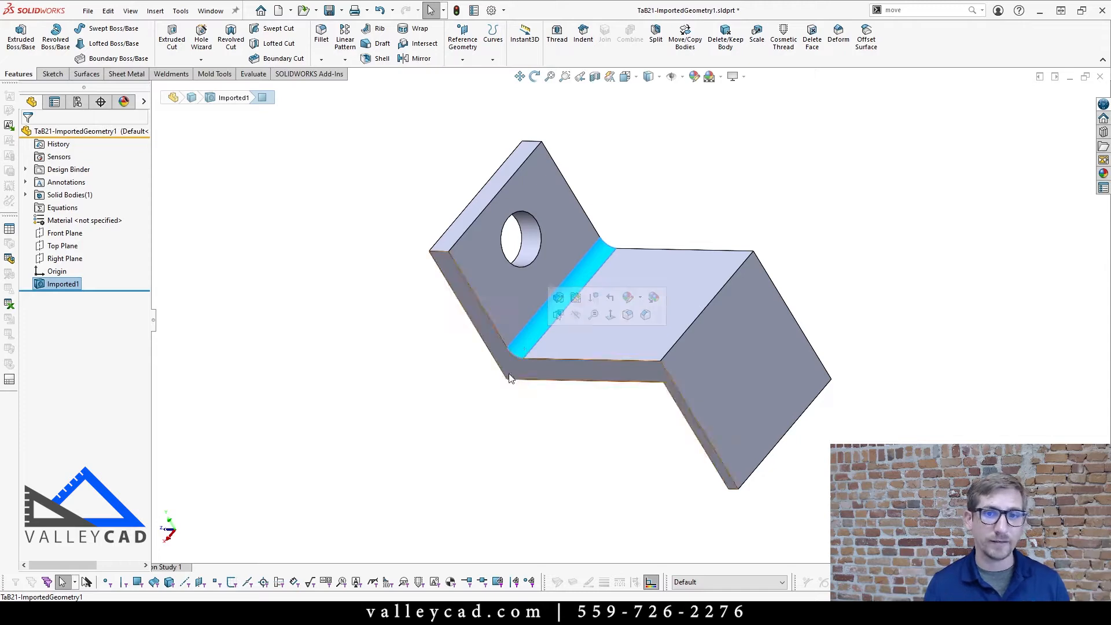
pyautogui.click(493, 400)
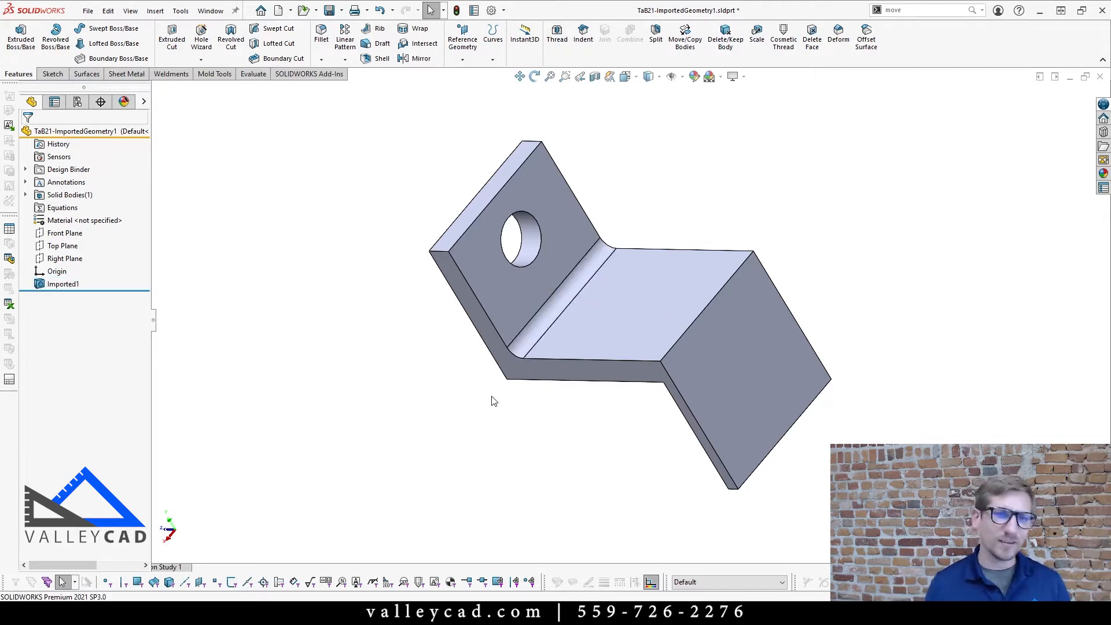
# - Remove the fillet face at the inside bend below the hole using Delete Face with the Delete and Patch option
pyautogui.click(630, 313)
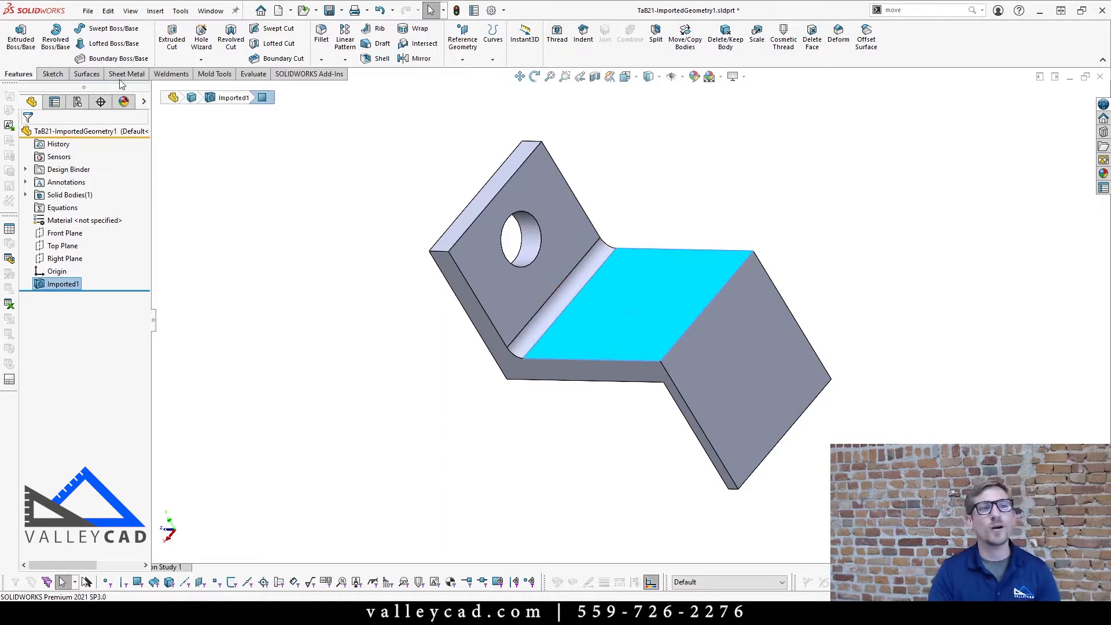
pyautogui.click(86, 74)
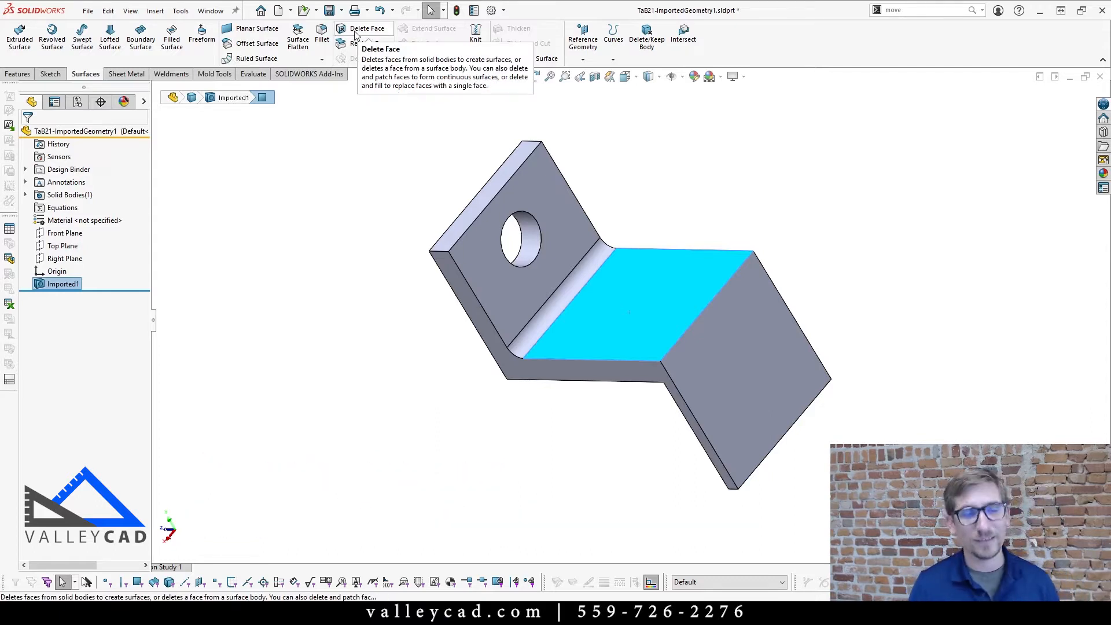
pyautogui.click(355, 35)
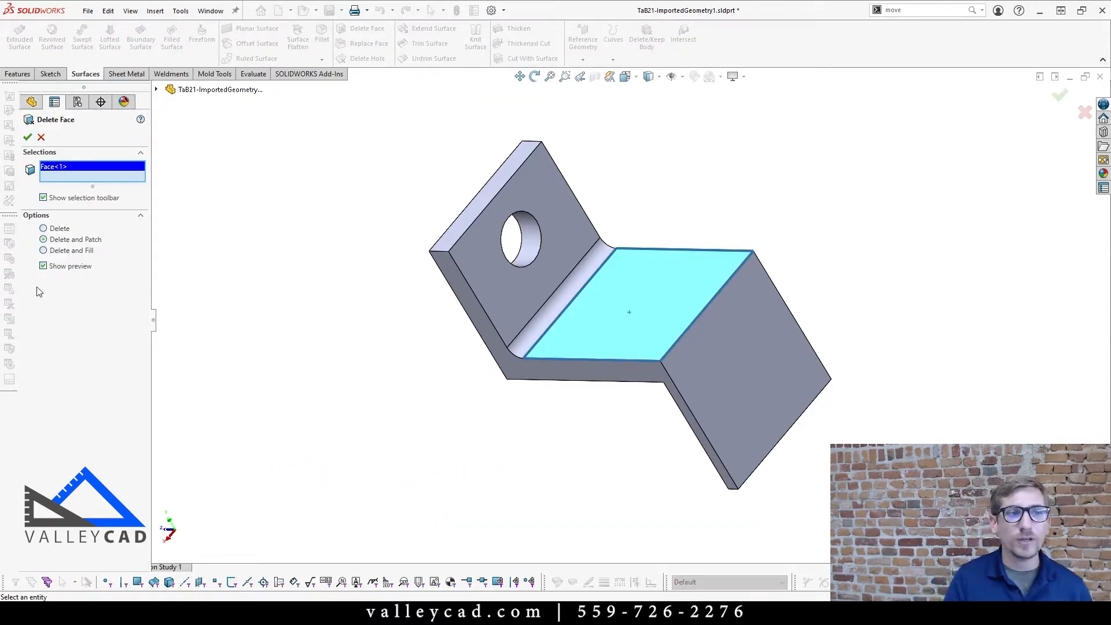
pyautogui.click(61, 239)
pyautogui.click(59, 252)
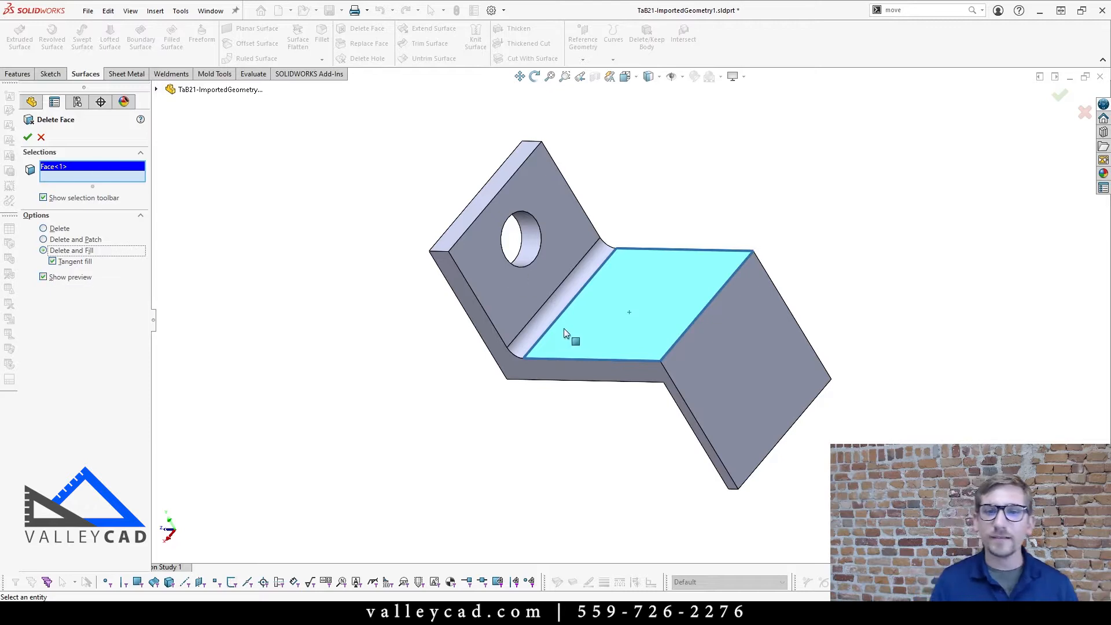
pyautogui.rightClick(100, 171)
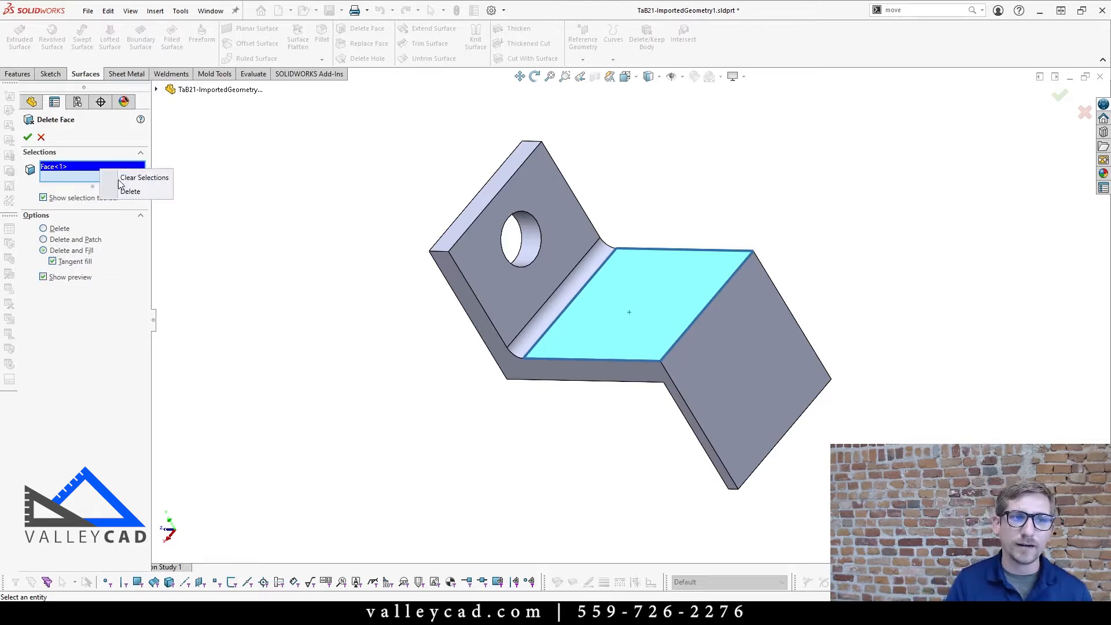
pyautogui.click(131, 190)
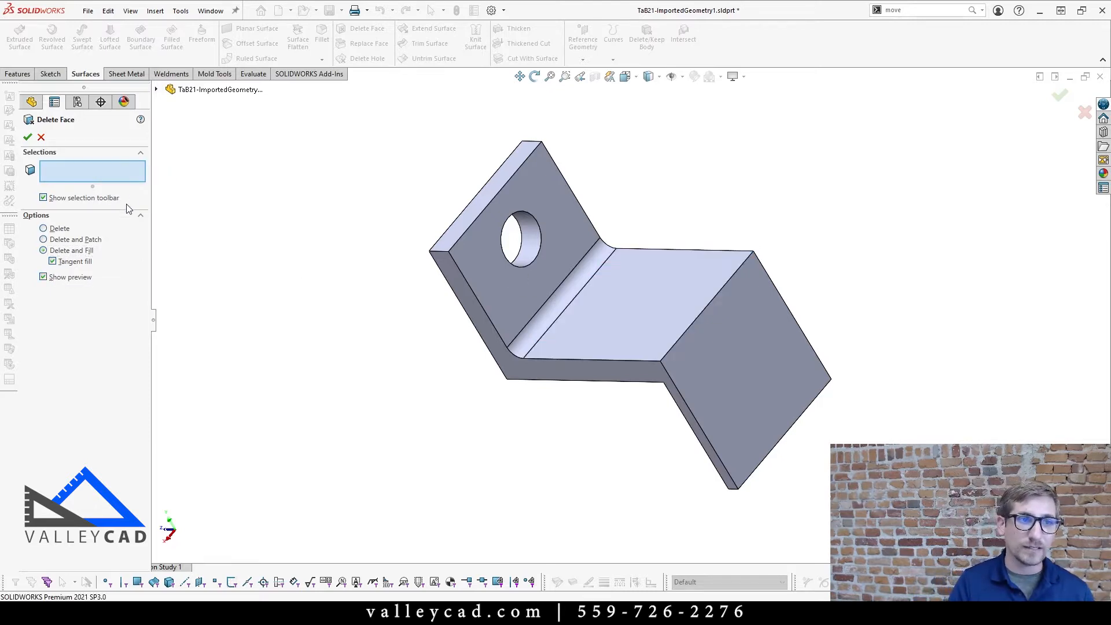
pyautogui.click(69, 241)
pyautogui.moveTo(342, 311); pyautogui.dragTo(381, 295, button='middle')
pyautogui.click(525, 317)
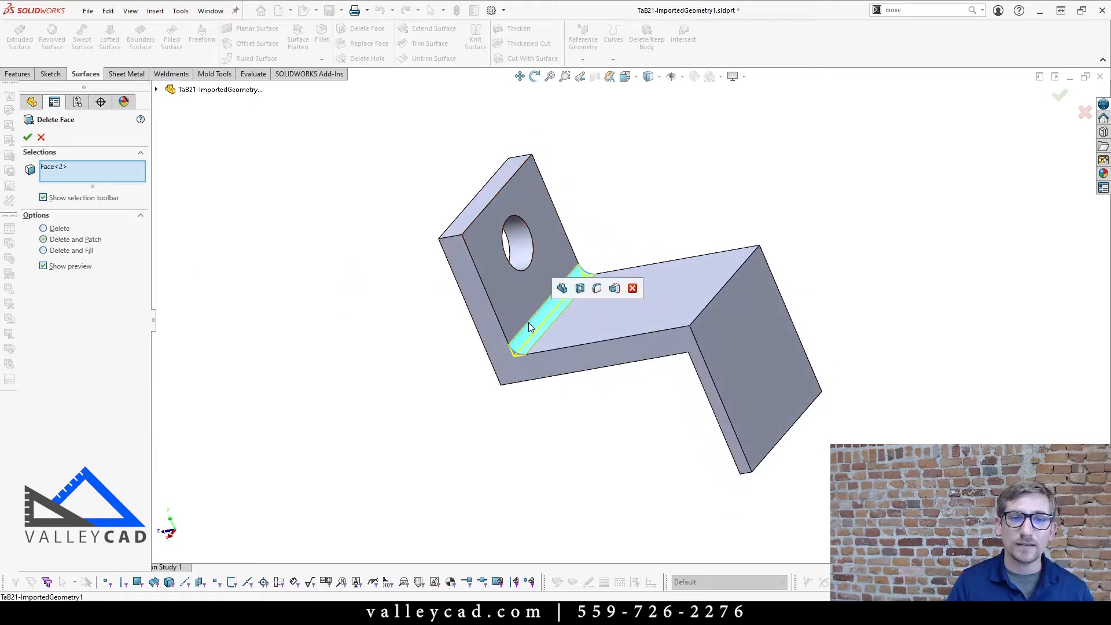
pyautogui.scroll(-3, 553, 354)
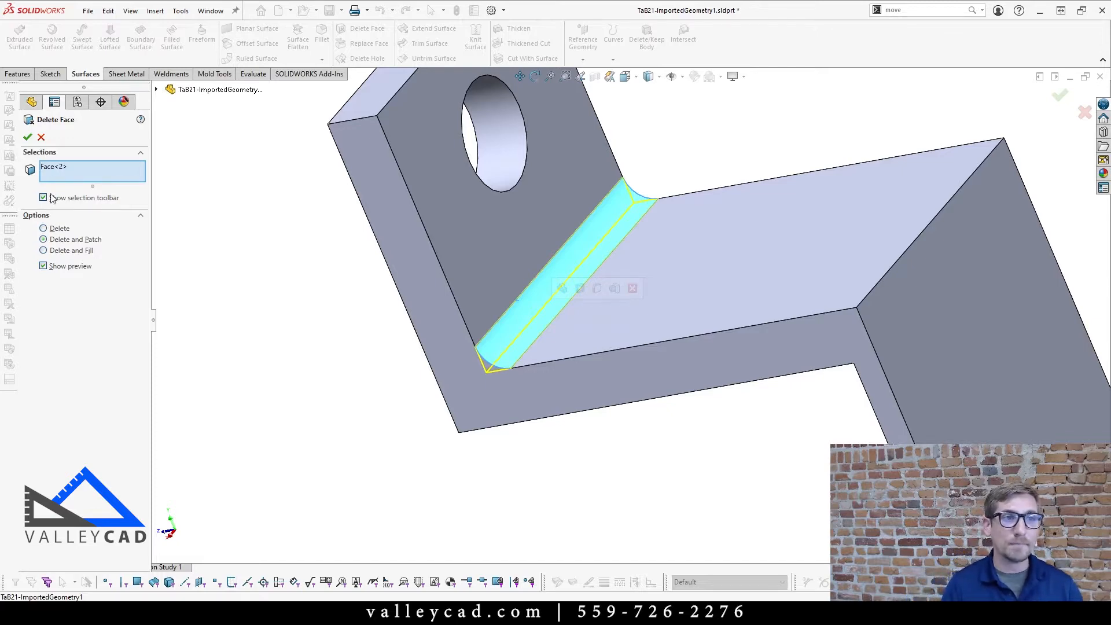
pyautogui.click(27, 139)
pyautogui.hotkey('ctrl', '7')
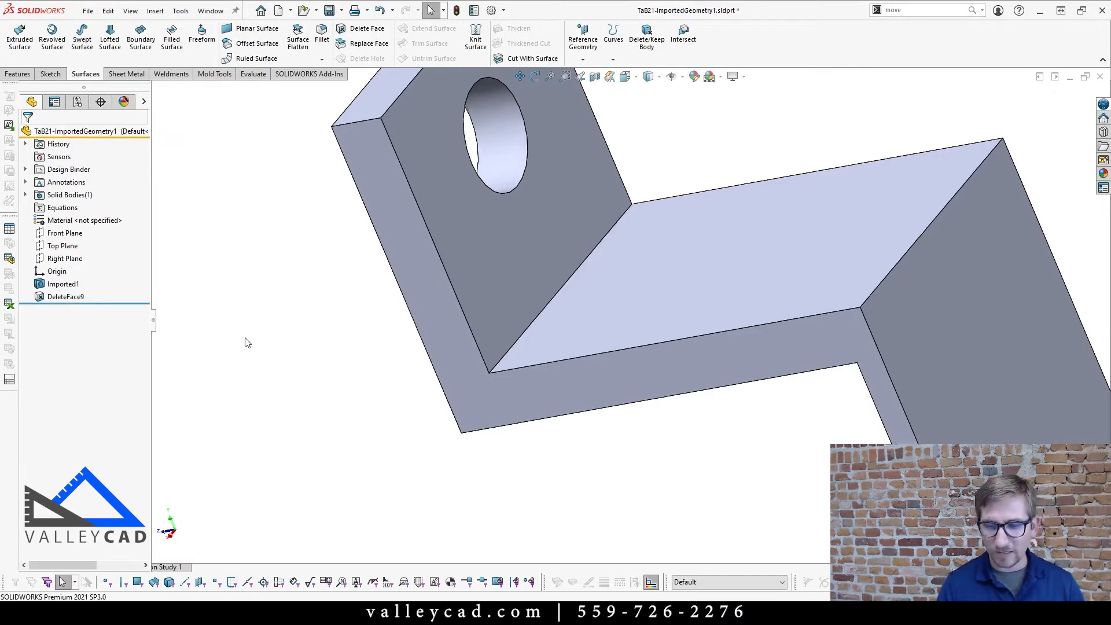
pyautogui.moveTo(253, 342); pyautogui.dragTo(586, 462, button='middle')
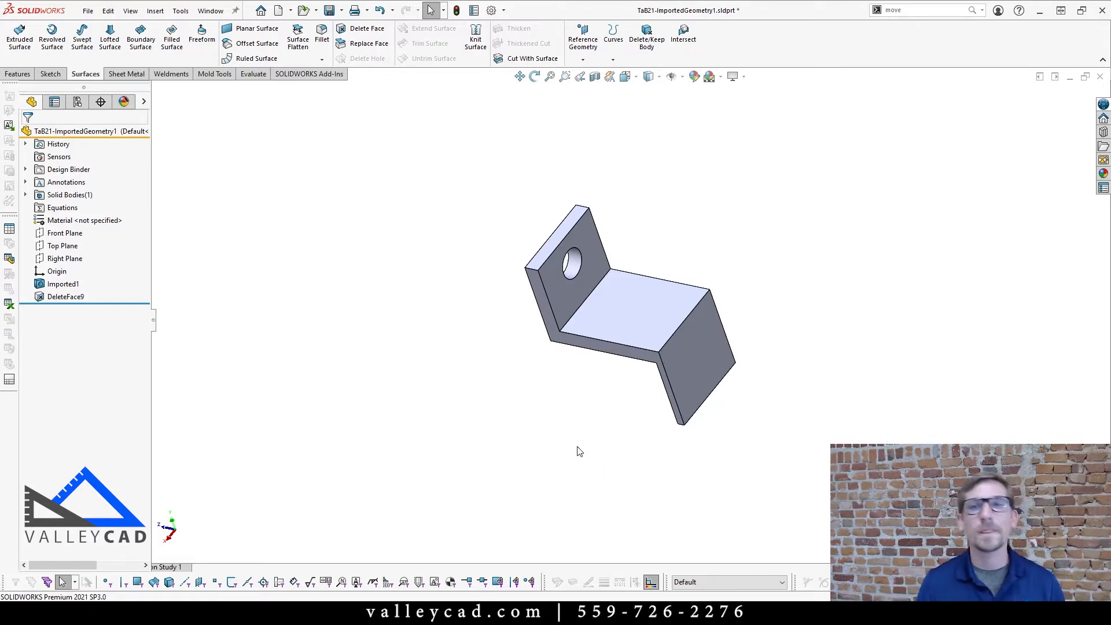
# - Search for the "split" command, add it to the Features command set, and remove the duplicate Split shortcut
pyautogui.click(17, 74)
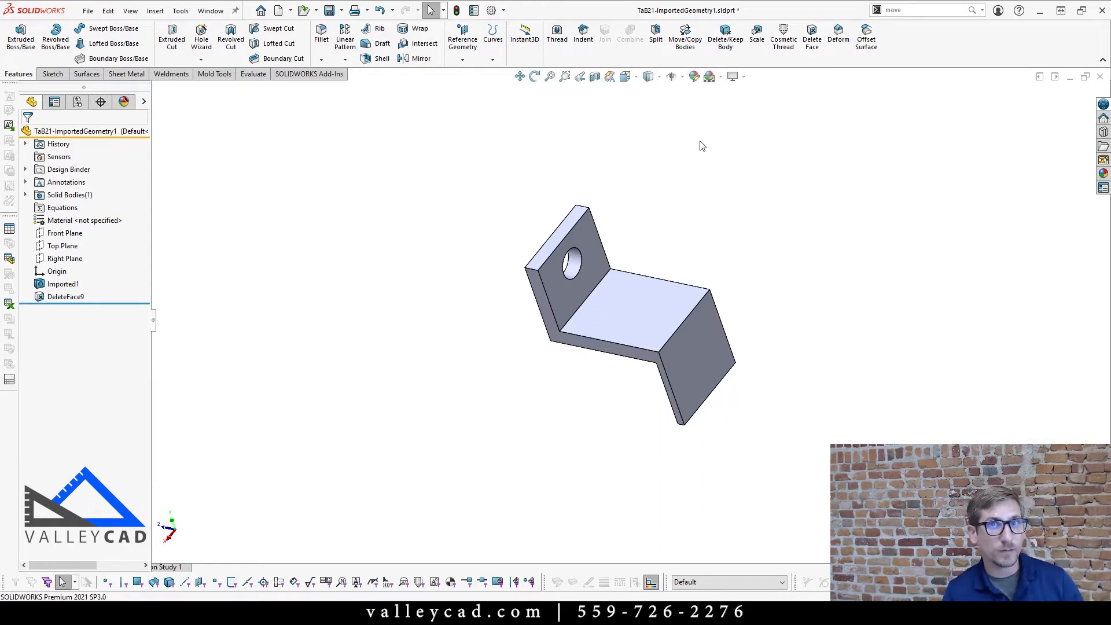
pyautogui.press('w')
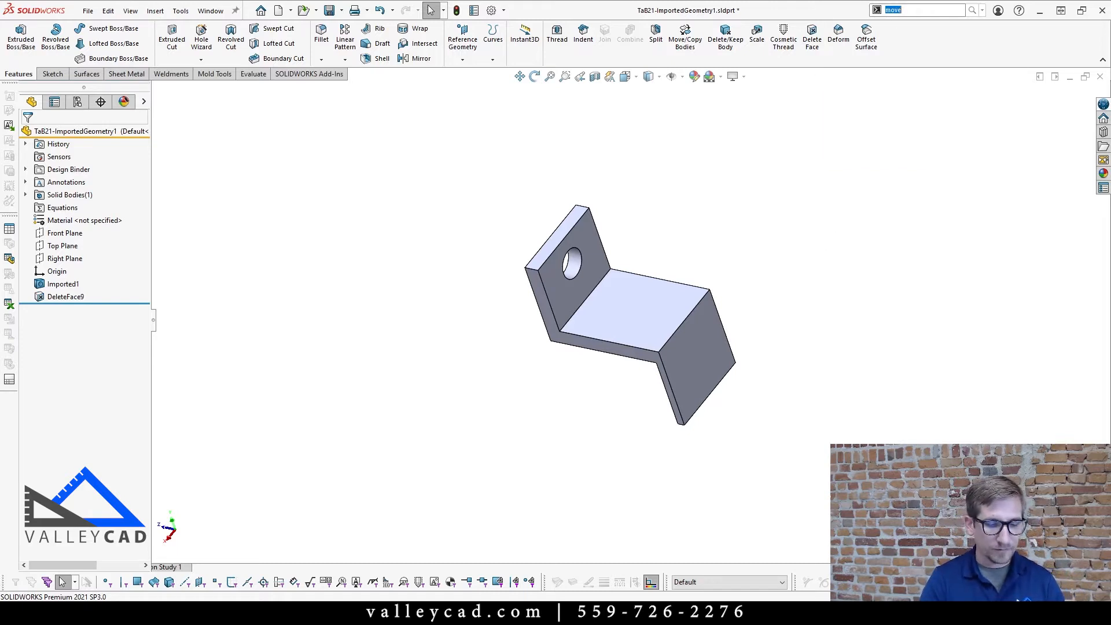
pyautogui.write('split')
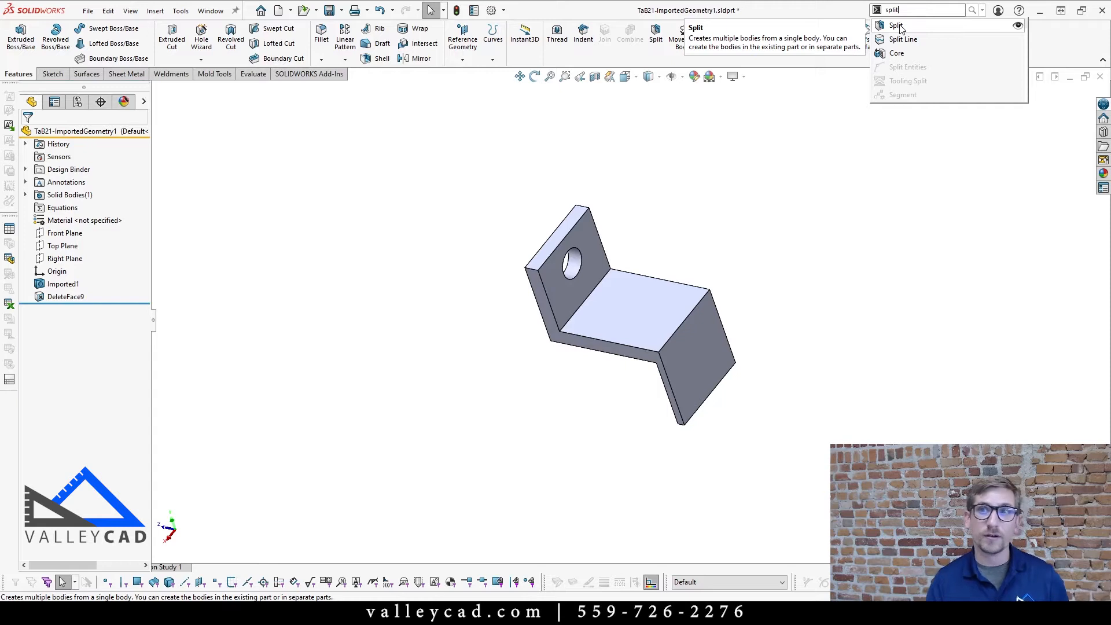
pyautogui.moveTo(900, 28); pyautogui.dragTo(672, 39)
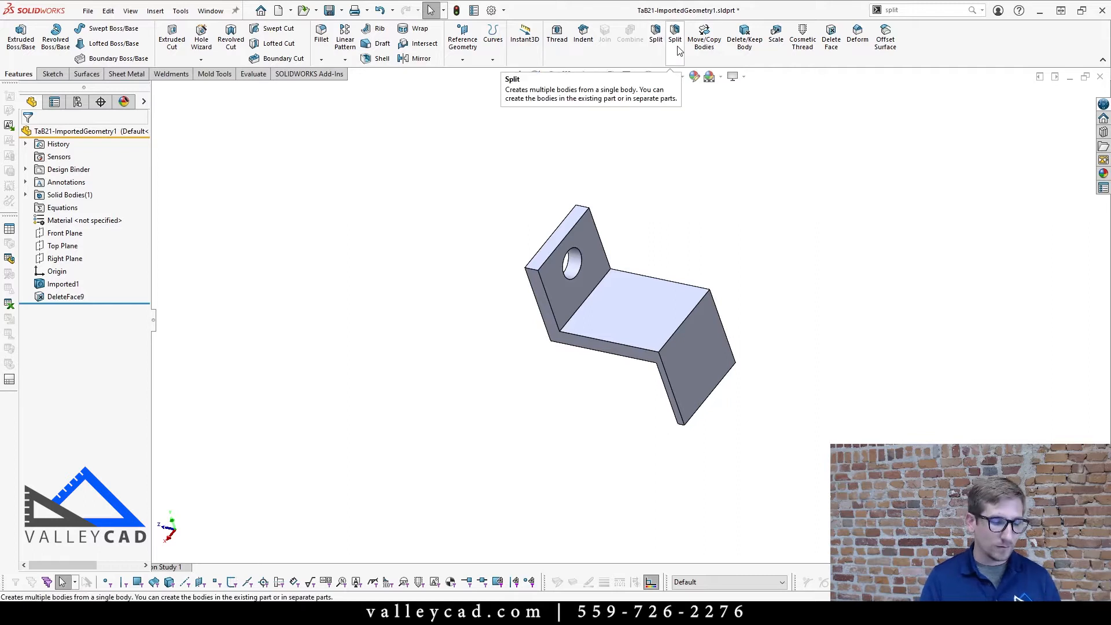
pyautogui.keyDown('alt'); pyautogui.moveTo(678, 51); pyautogui.dragTo(759, 164); pyautogui.keyUp('alt')
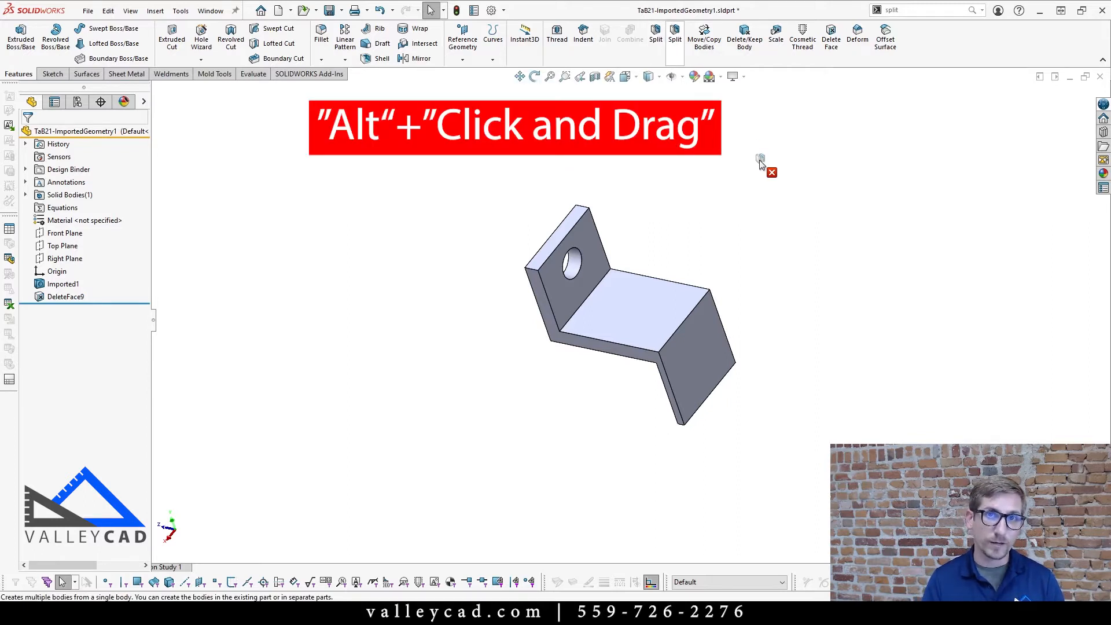
pyautogui.keyDown('alt'); pyautogui.moveTo(760, 163); pyautogui.dragTo(759, 164); pyautogui.keyUp('alt')
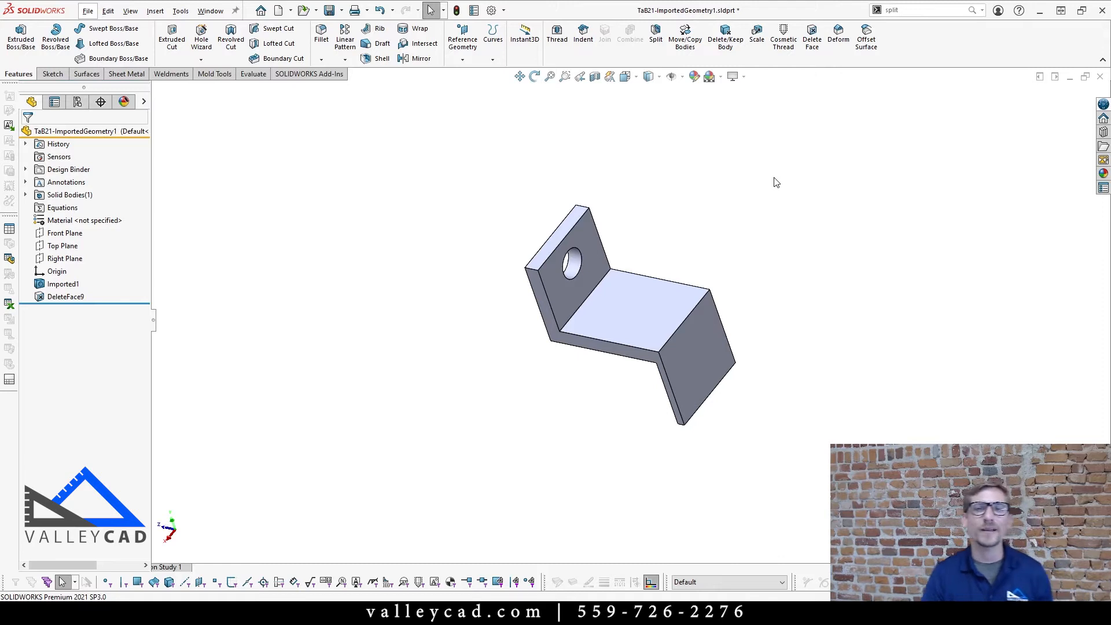
# - Split the bracket into two solid bodies using the middle web's upper face as the trim tool, with both resulting bodies selected
pyautogui.click(657, 36)
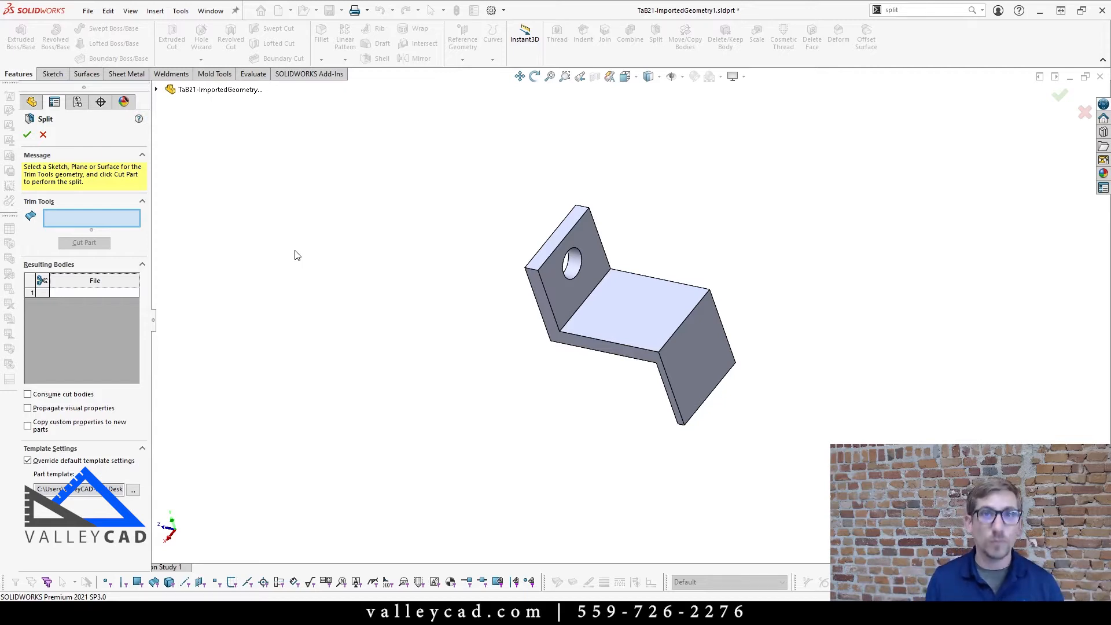
pyautogui.click(601, 315)
pyautogui.rightClick(601, 312)
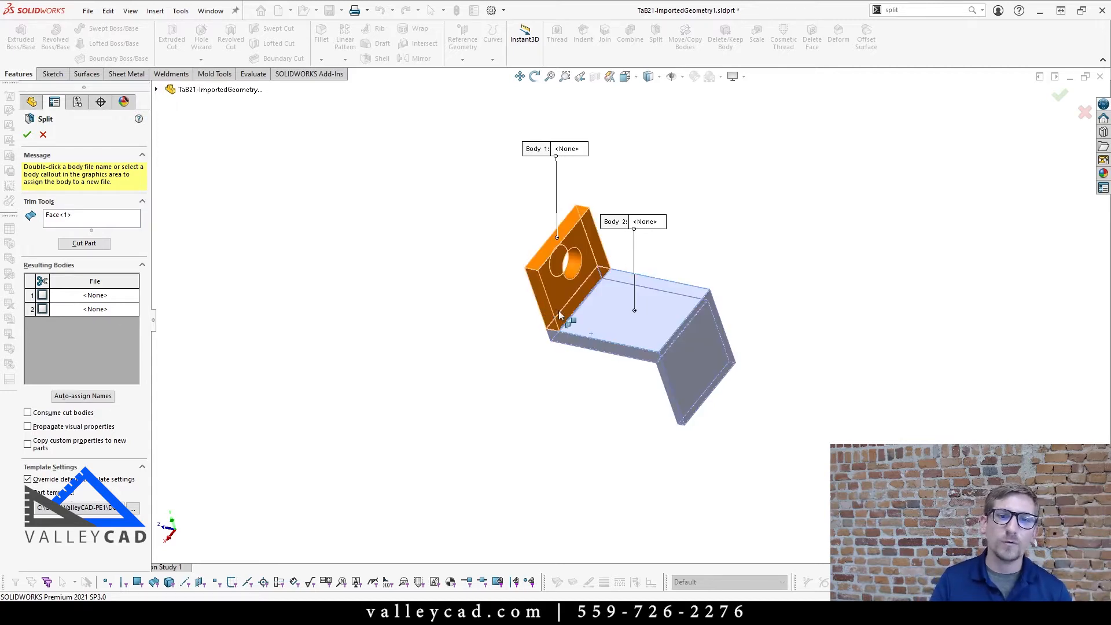
pyautogui.click(42, 295)
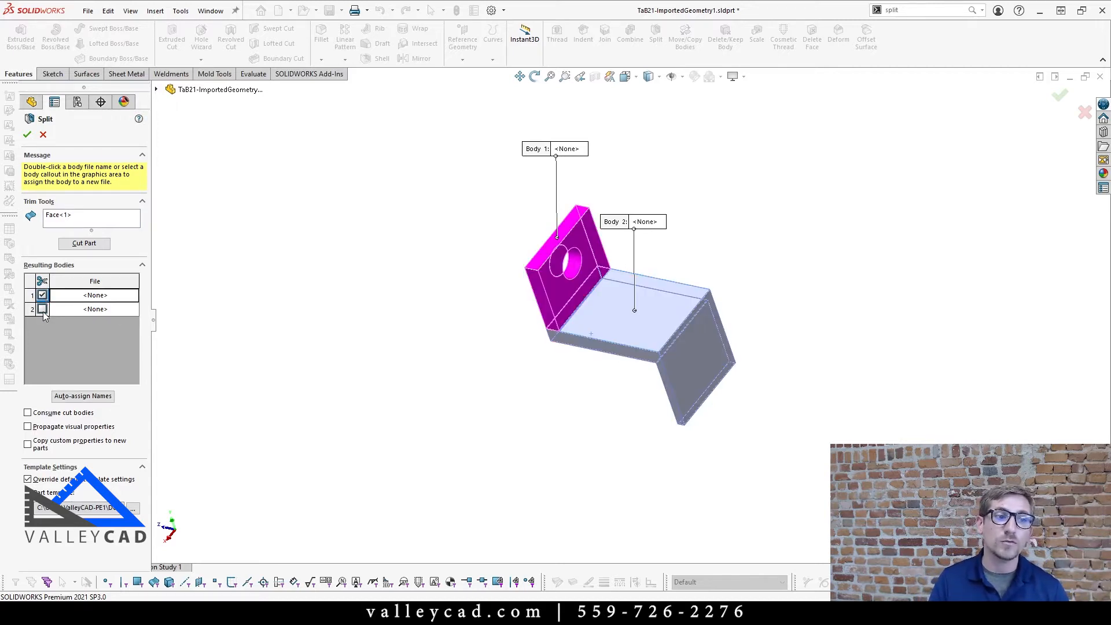
pyautogui.click(42, 309)
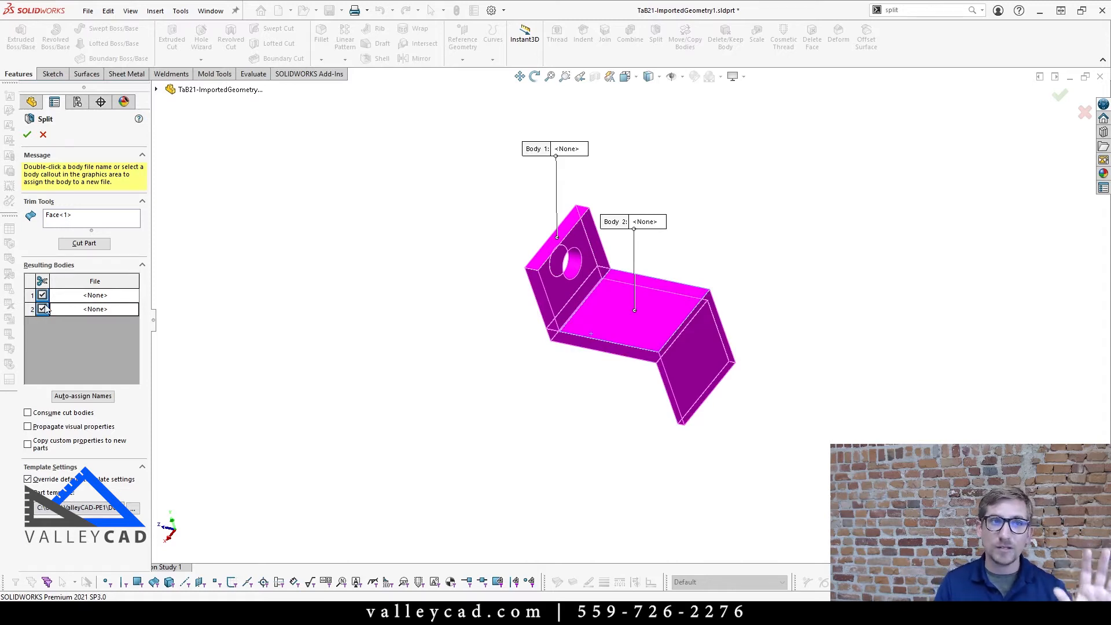
pyautogui.click(27, 135)
pyautogui.press('Return')
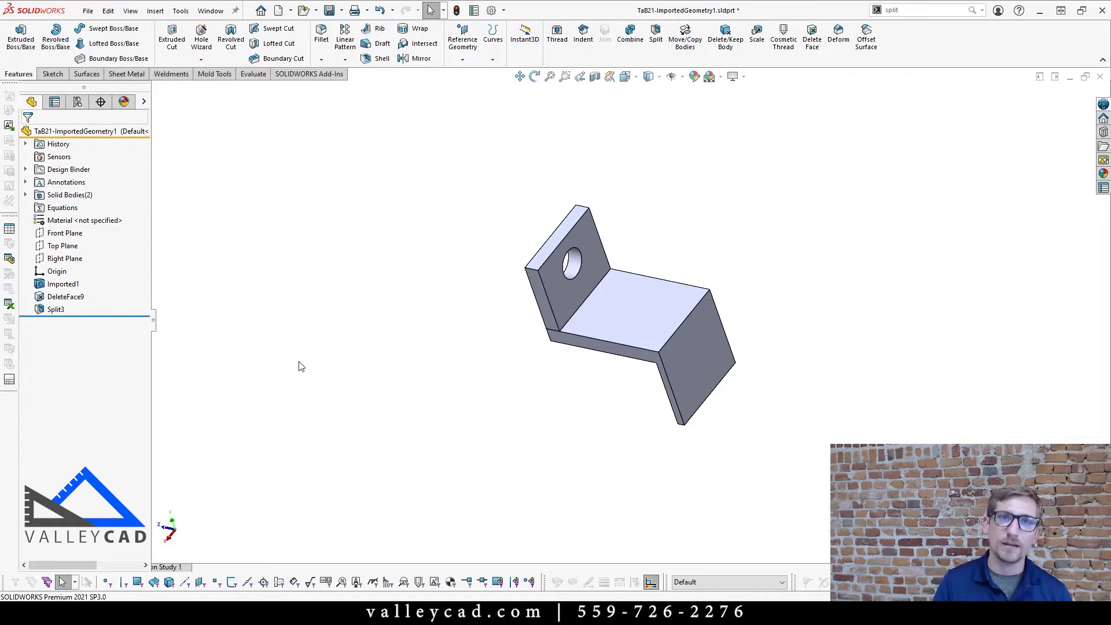
# - Expand the Solid Bodies folder and highlight each split body to identify the holed flange and the remaining bracket
pyautogui.hotkey('ctrl', '7')
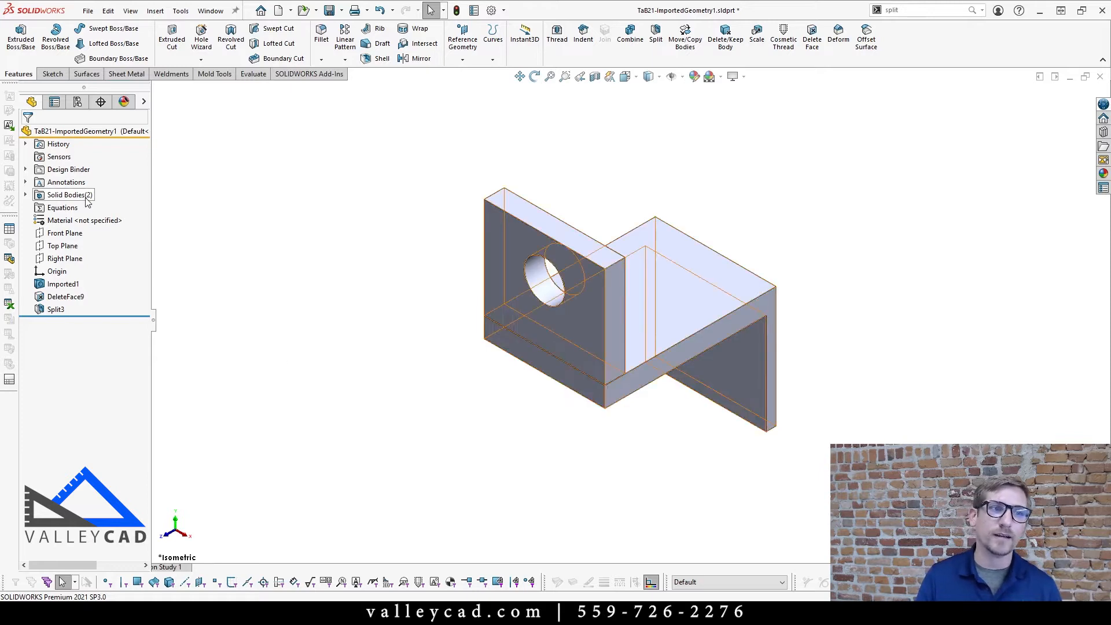
pyautogui.doubleClick(61, 199)
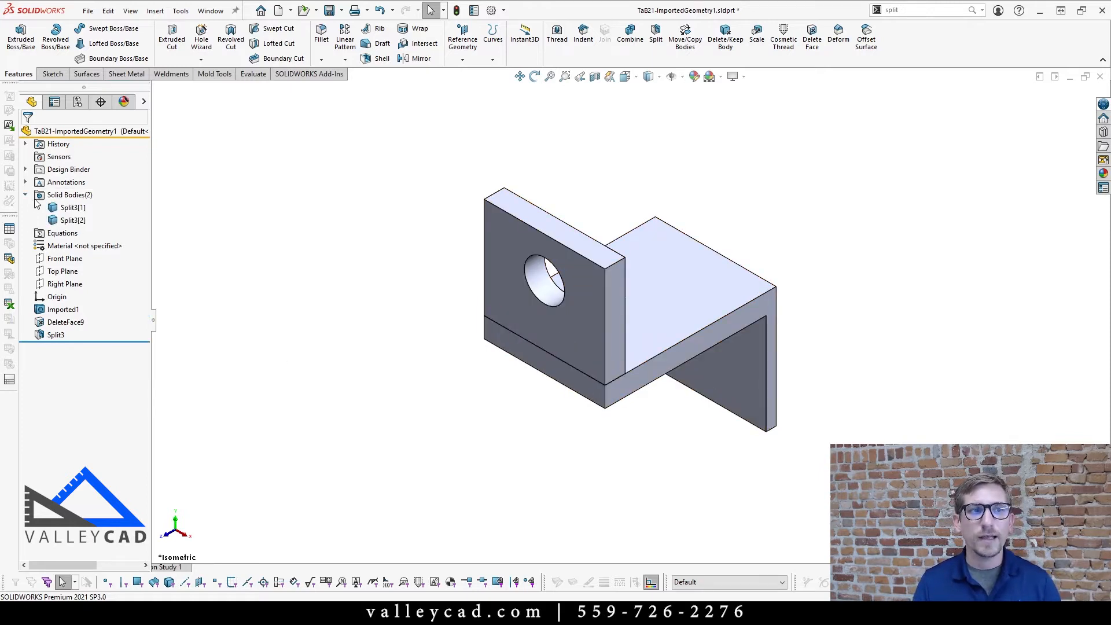
pyautogui.click(63, 209)
pyautogui.click(68, 219)
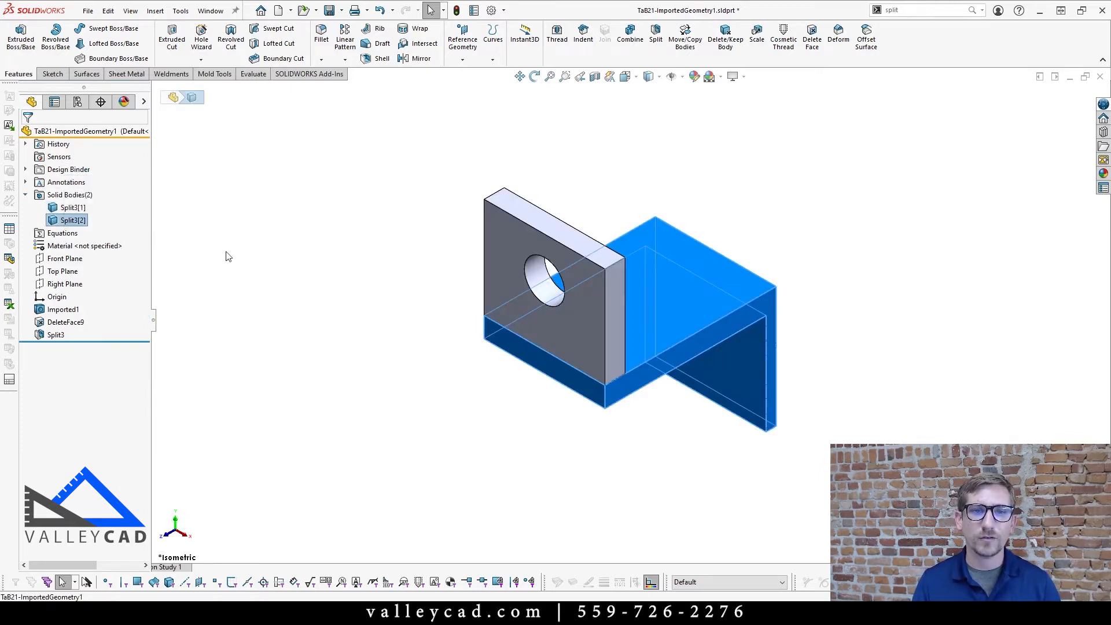
# - Highlight the middle web's upper face and the solid body it belongs to, and clear the selection
pyautogui.click(311, 292)
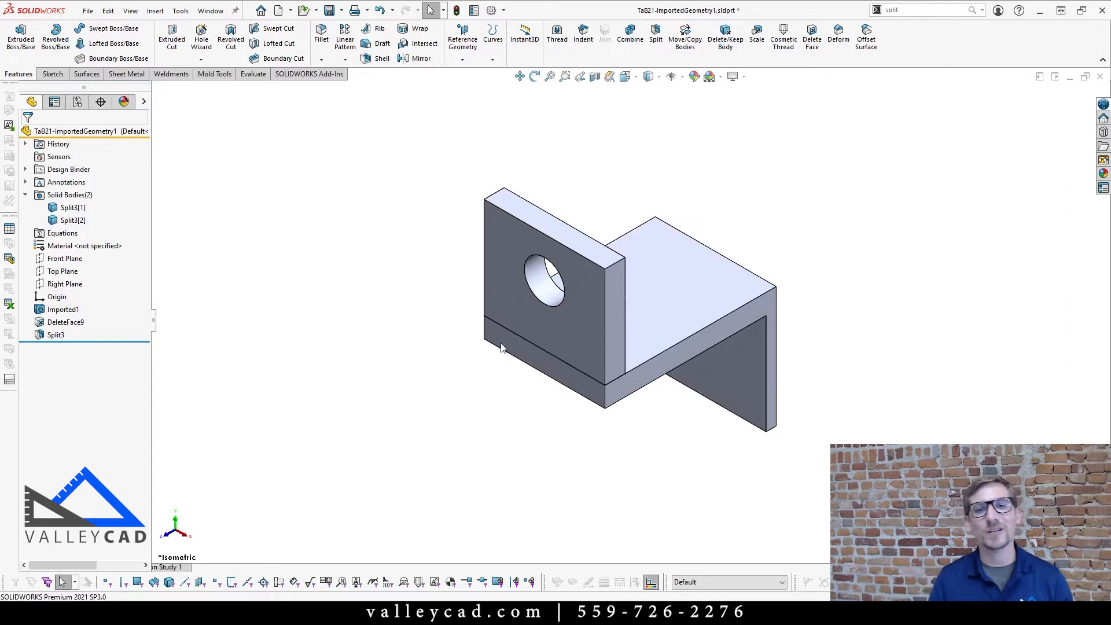
pyautogui.click(717, 299)
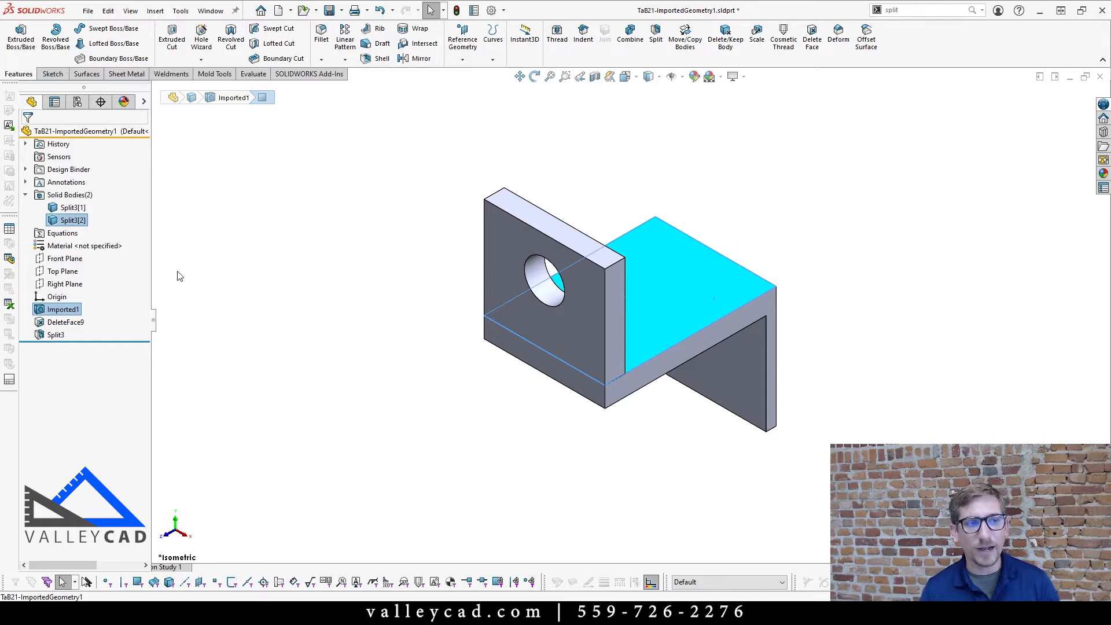
pyautogui.click(70, 220)
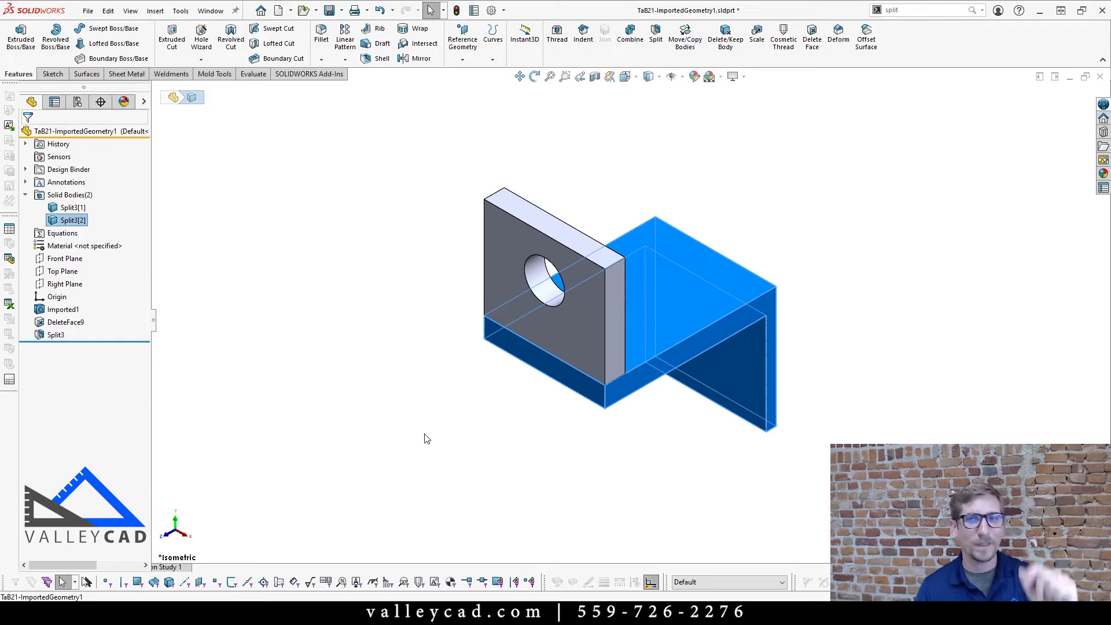
pyautogui.click(376, 292)
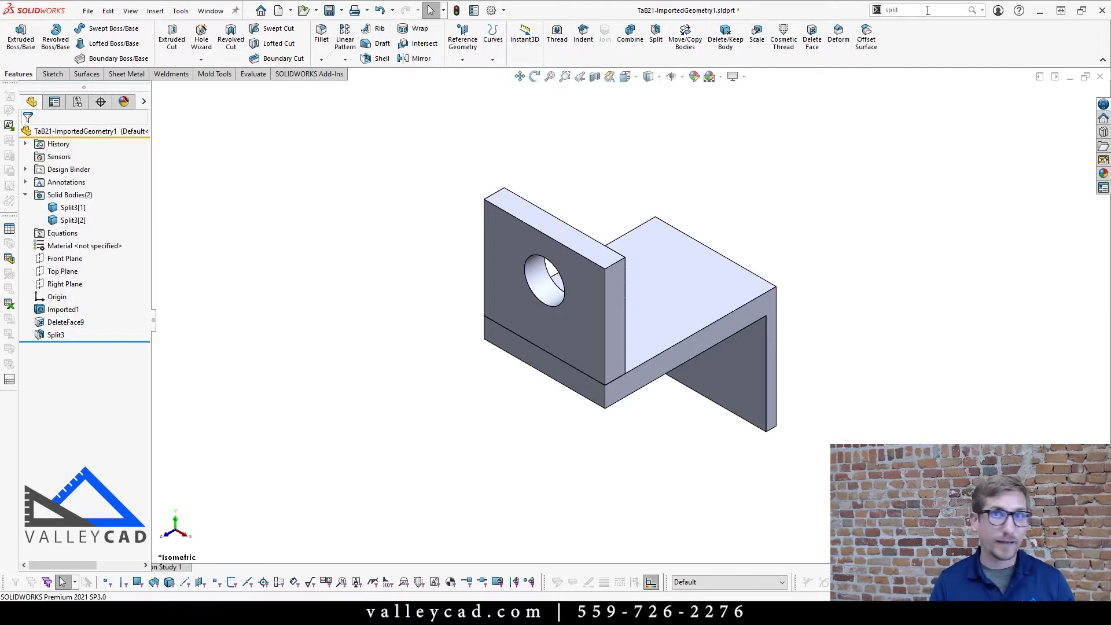
# - Start Move/Copy Body on the lower bracket body, check the Translate/Rotate options, and return to the mate constraints
pyautogui.click(688, 56)
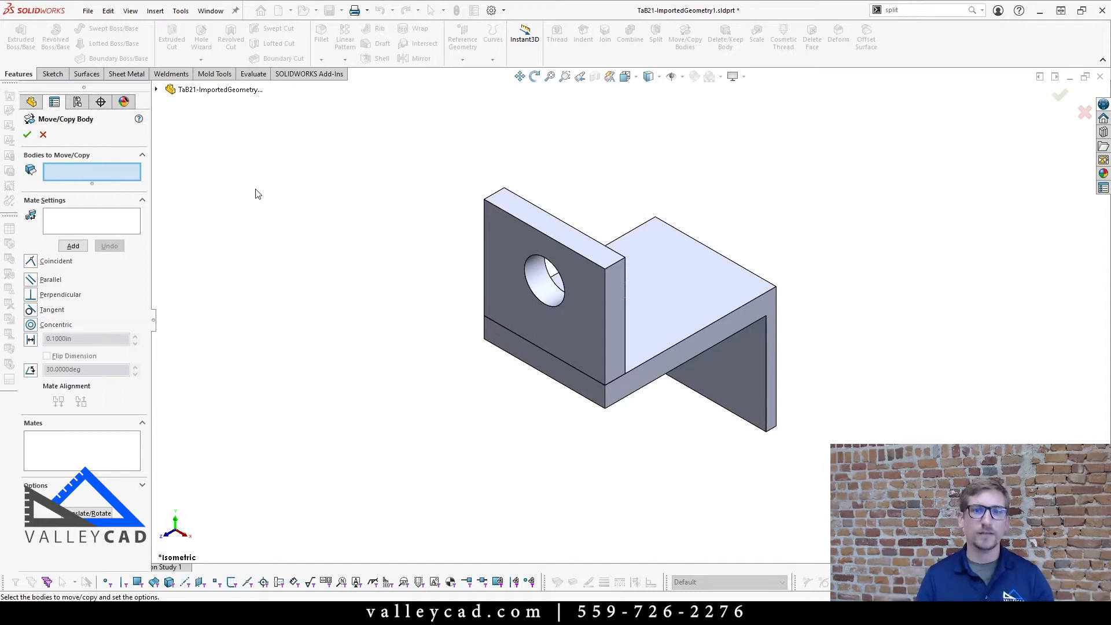
pyautogui.click(688, 290)
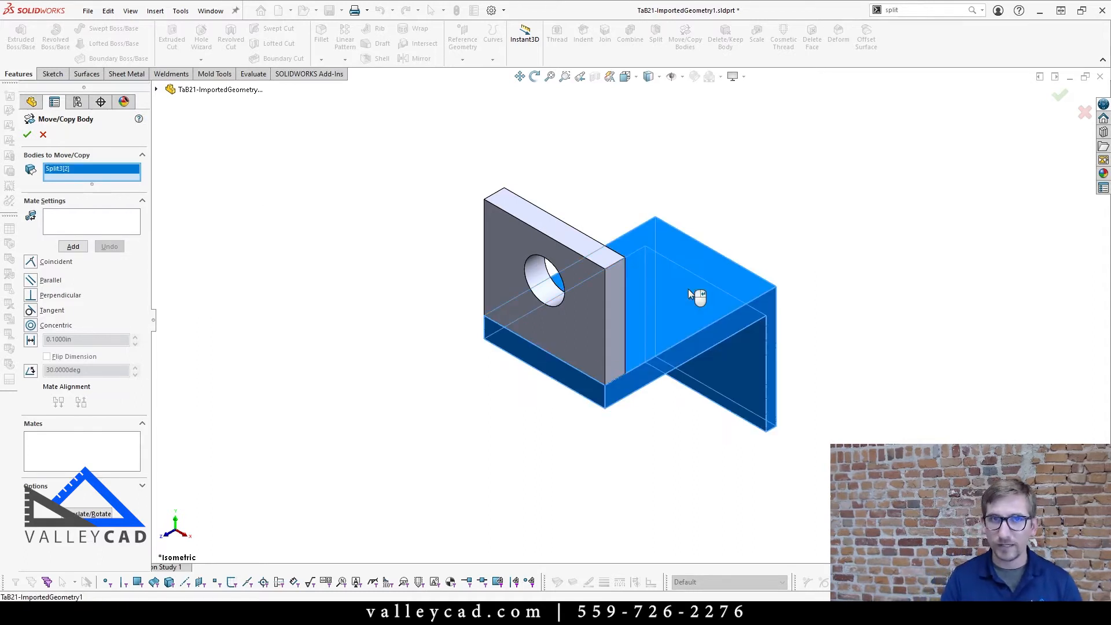
pyautogui.rightClick(689, 290)
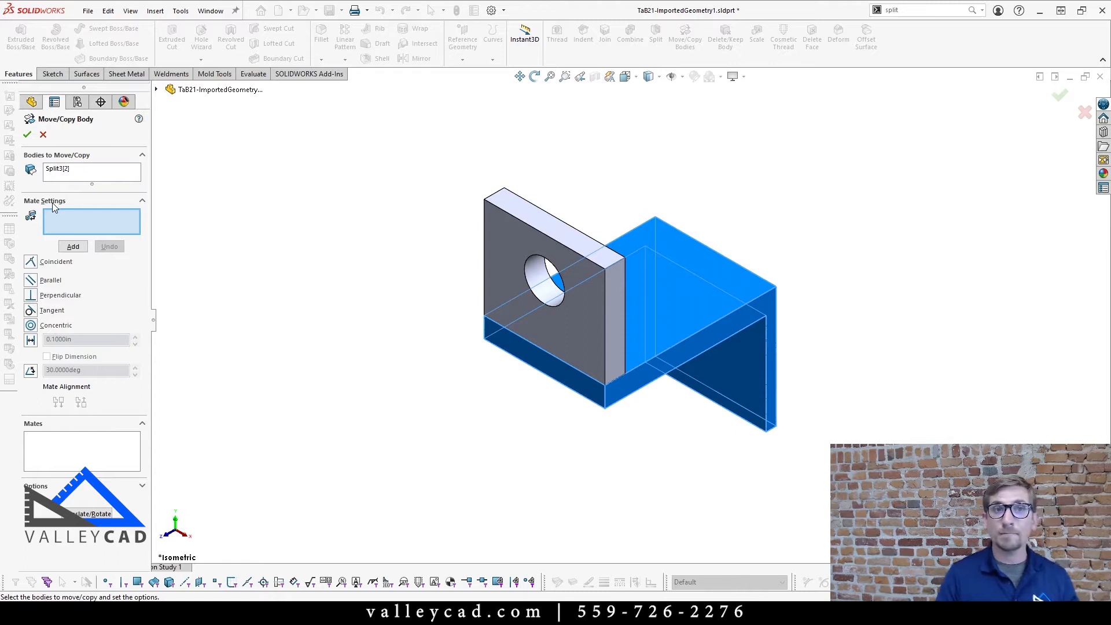
pyautogui.click(109, 511)
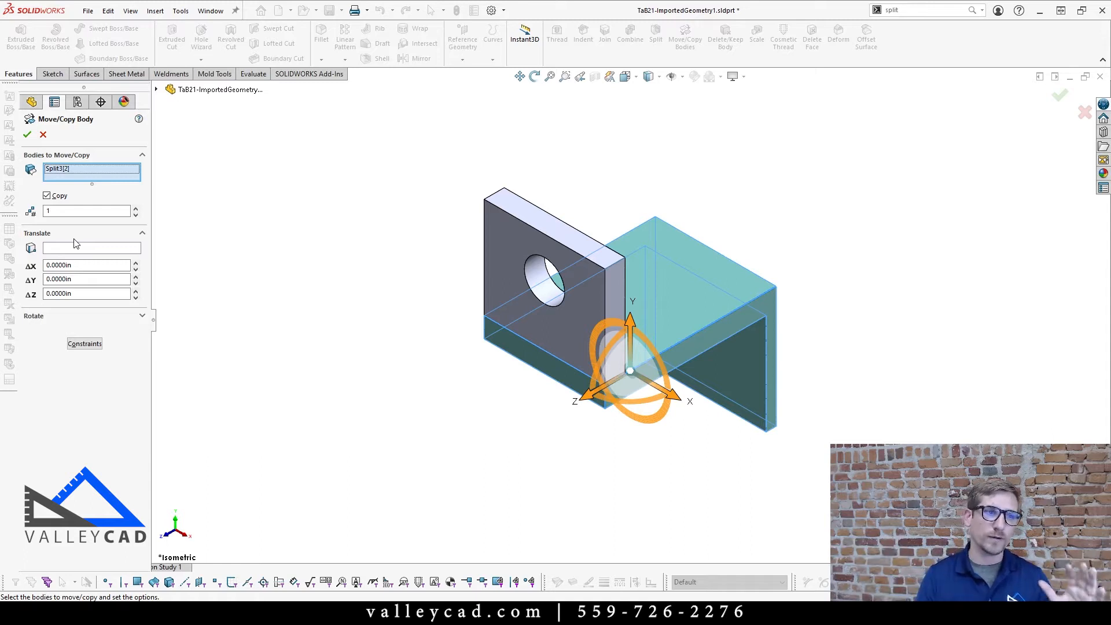
pyautogui.click(88, 342)
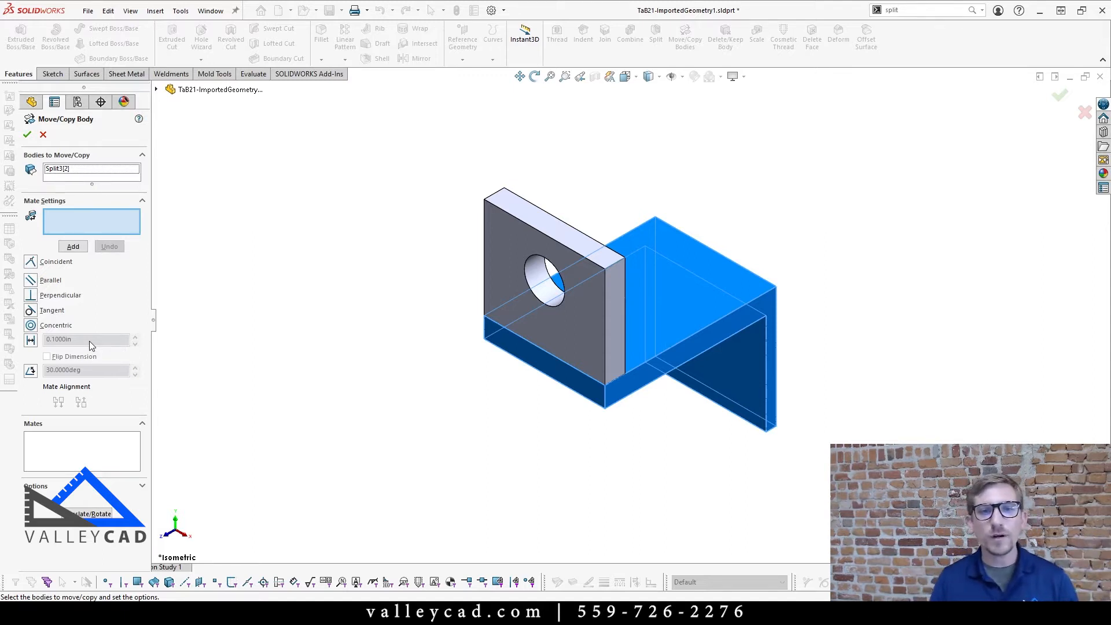
# - Add a Coincident mate between the holed flange's back face and the web's end face, with the mate alignment flipped
pyautogui.click(571, 349)
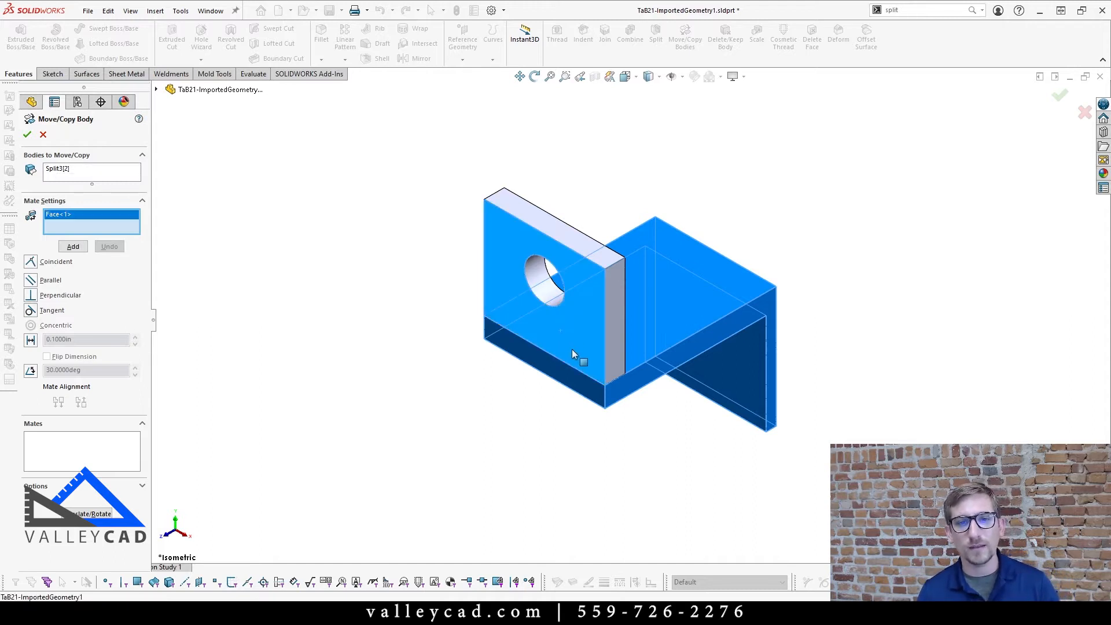
pyautogui.moveTo(572, 349); pyautogui.dragTo(543, 353, button='middle')
pyautogui.click(579, 336)
pyautogui.click(546, 326)
pyautogui.click(544, 351)
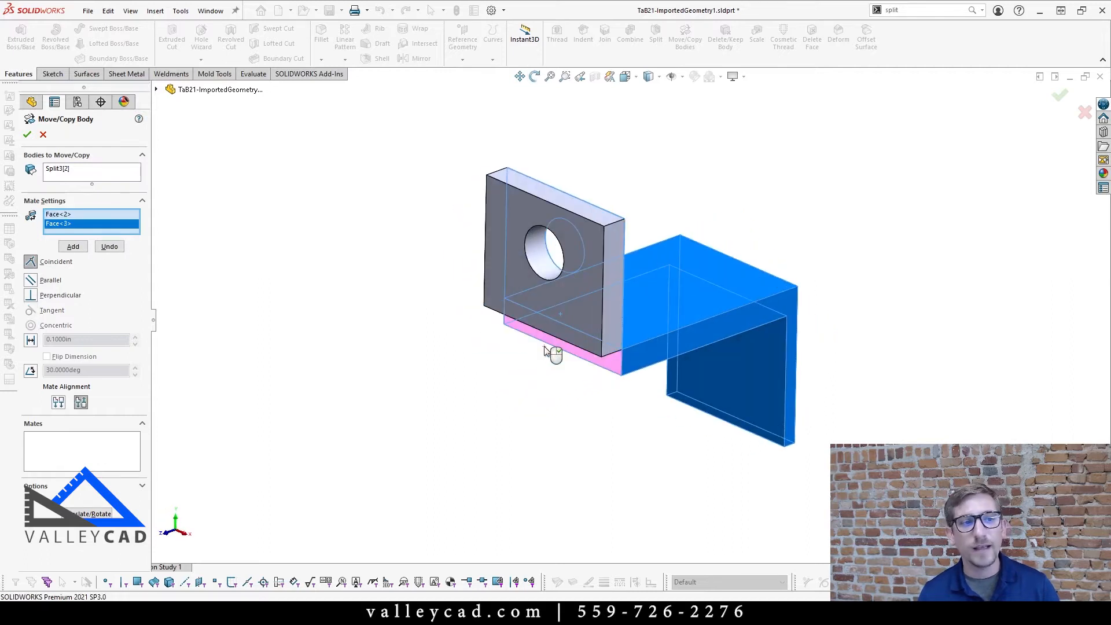
pyautogui.click(61, 406)
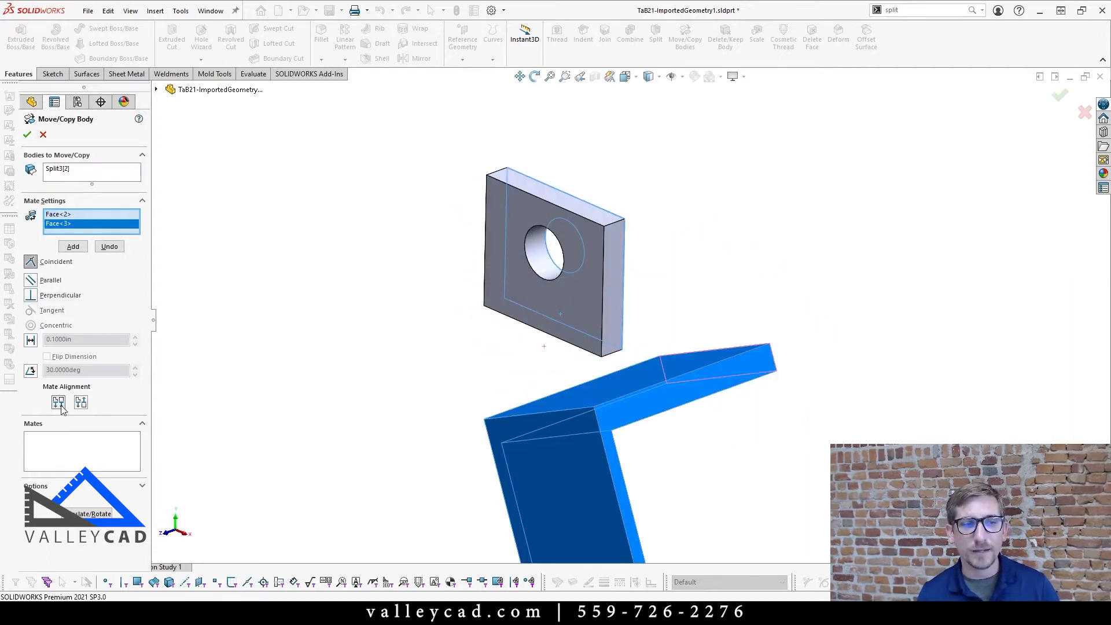
pyautogui.click(73, 246)
pyautogui.press('f')
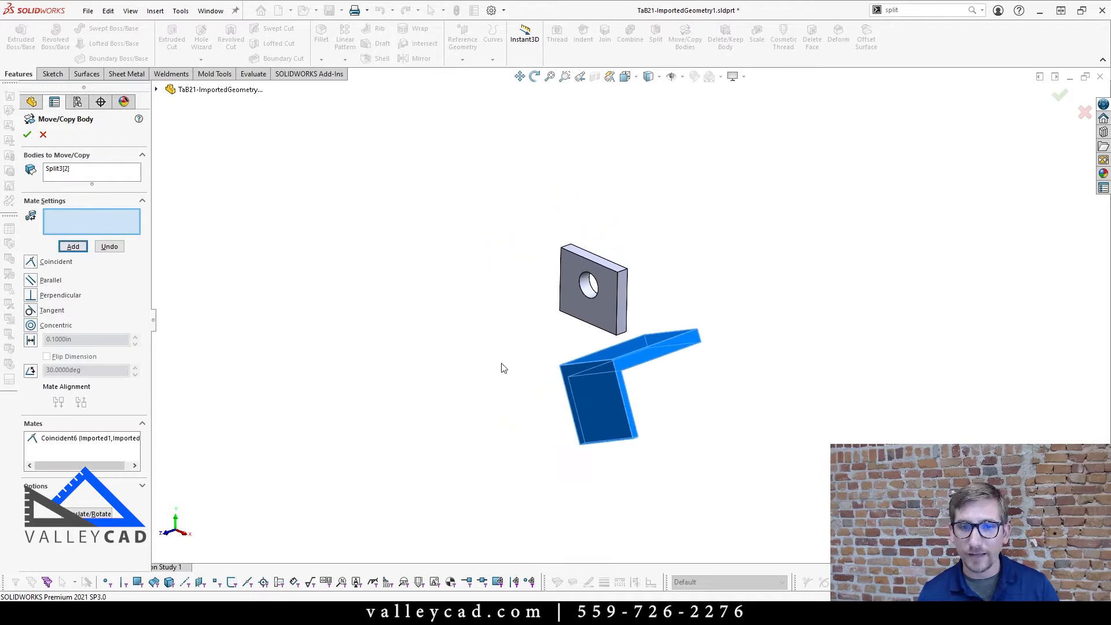
# - Try a second Coincident mate between a face of the bracket body and a holed flange face, and undo it
pyautogui.moveTo(714, 411); pyautogui.dragTo(667, 437, button='middle')
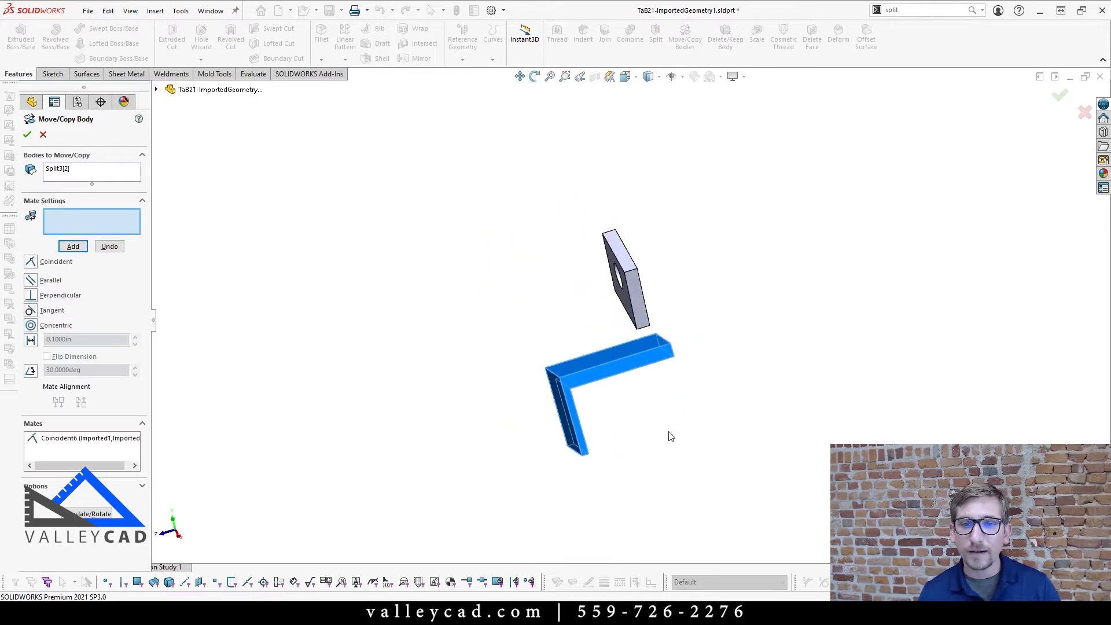
pyautogui.click(657, 359)
pyautogui.click(636, 300)
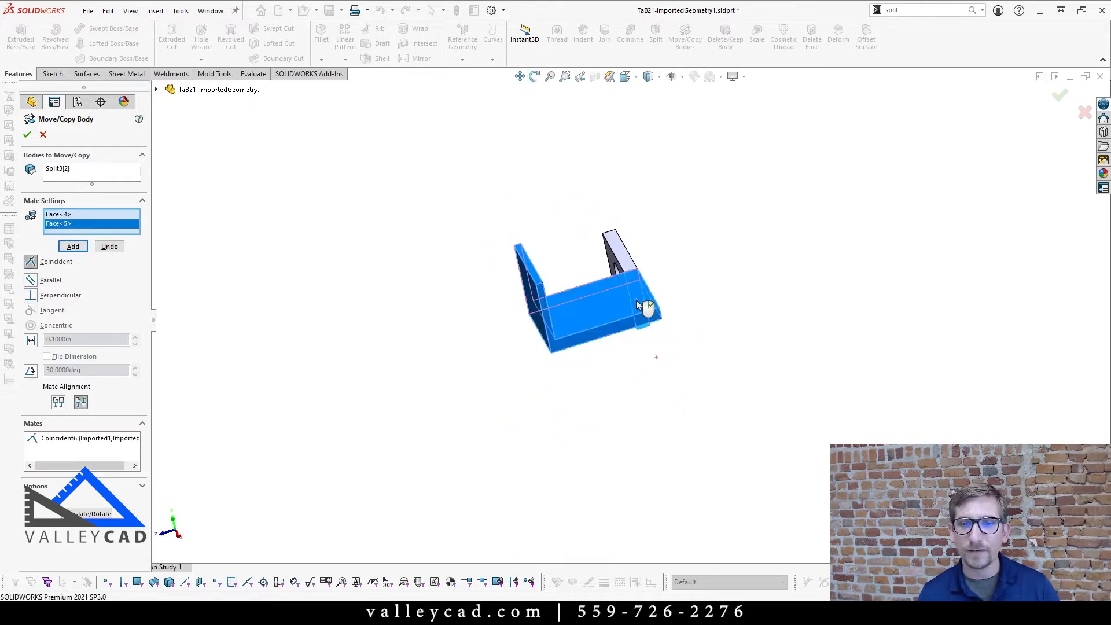
pyautogui.moveTo(637, 299); pyautogui.dragTo(602, 272, button='middle')
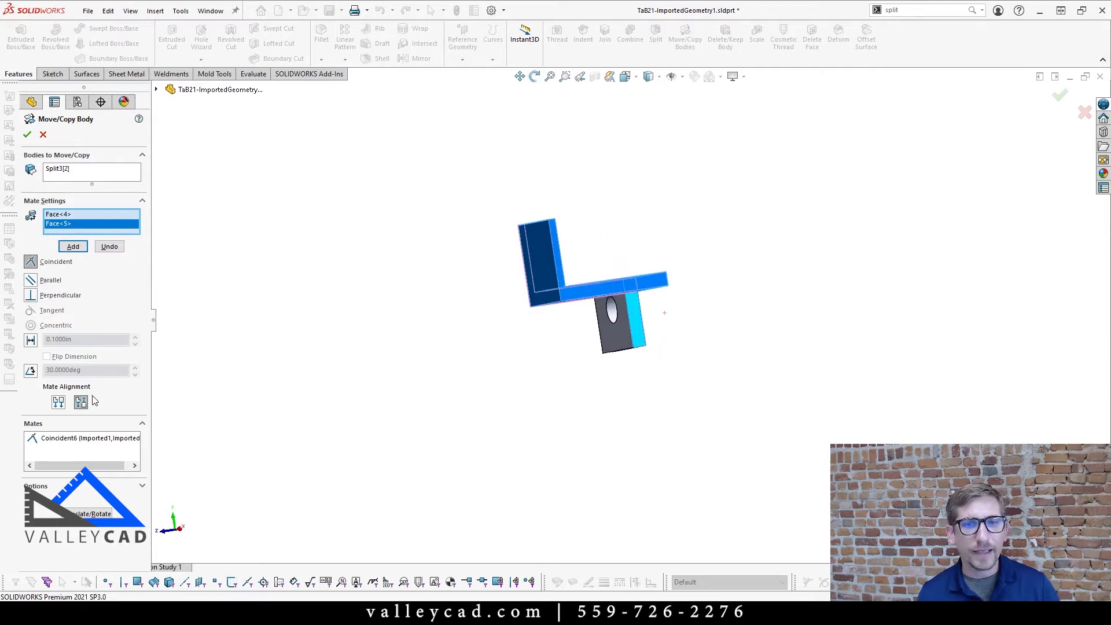
pyautogui.moveTo(639, 321); pyautogui.dragTo(677, 331, button='middle')
pyautogui.click(110, 247)
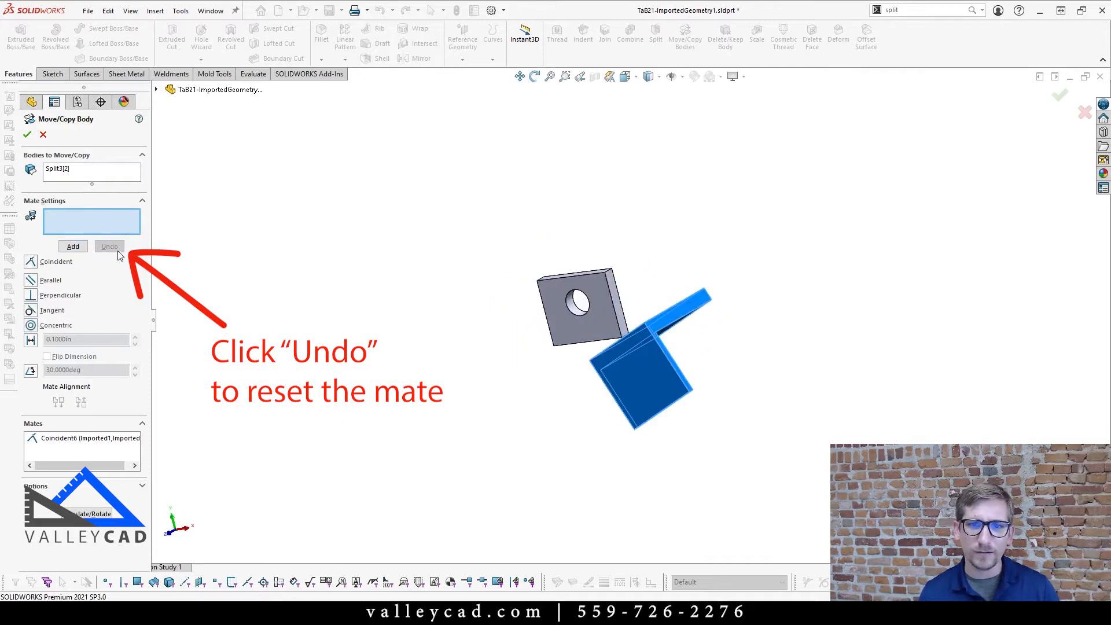
# - Add a Coincident mate between the web's outer face and the holed flange's bottom face, and delete that mate
pyautogui.moveTo(456, 354); pyautogui.dragTo(484, 417, button='middle')
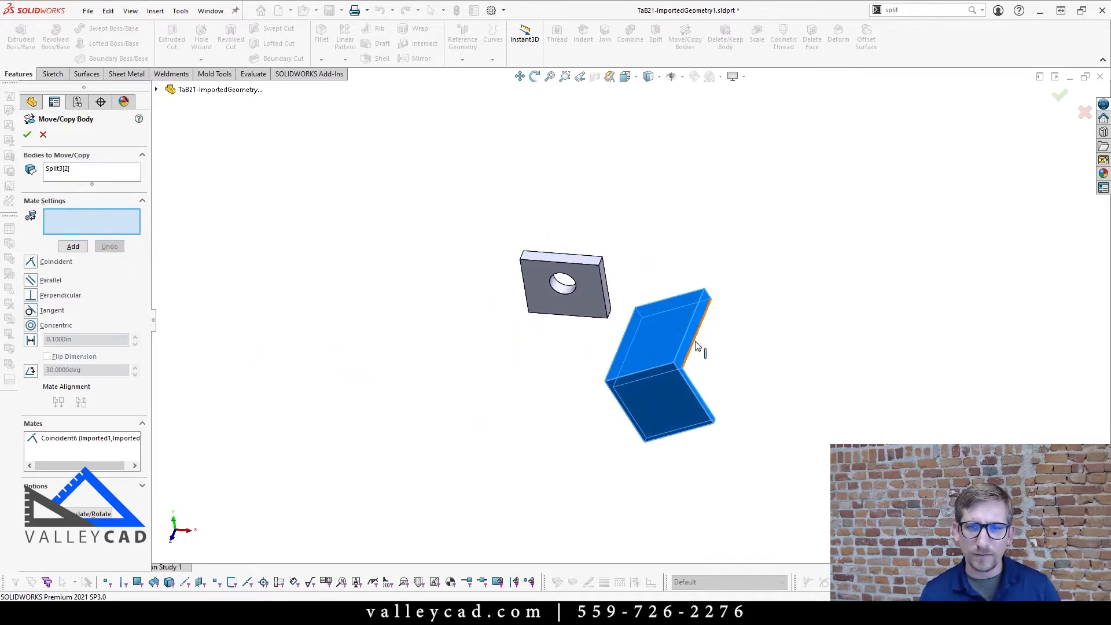
pyautogui.moveTo(658, 347); pyautogui.dragTo(612, 376, button='middle')
pyautogui.click(650, 328)
pyautogui.moveTo(651, 327); pyautogui.dragTo(623, 366, button='middle')
pyautogui.click(625, 369)
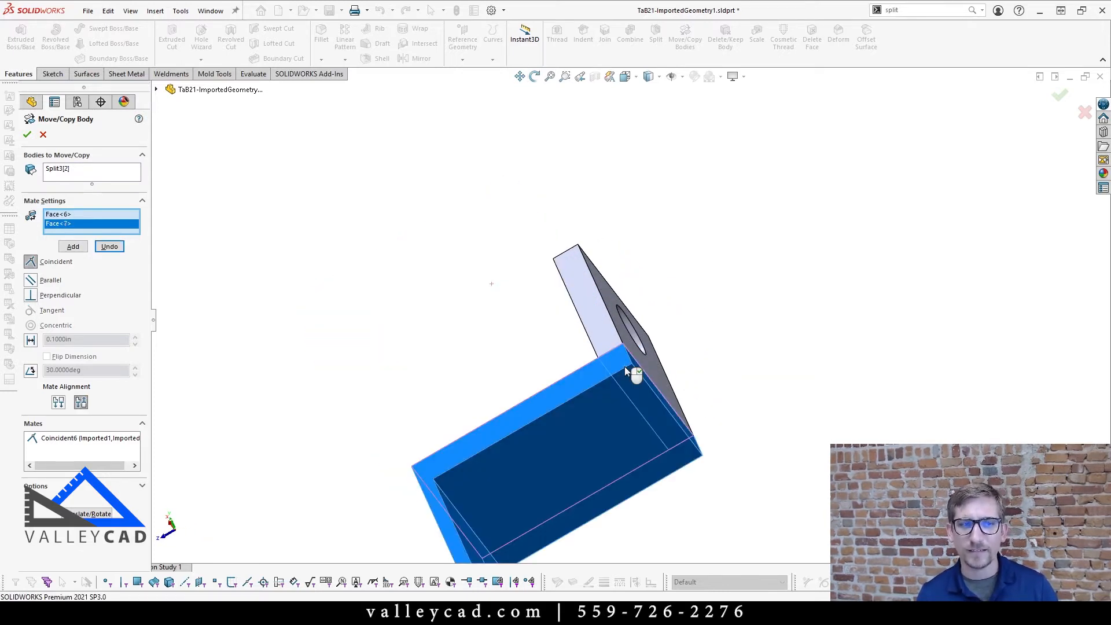
pyautogui.click(73, 246)
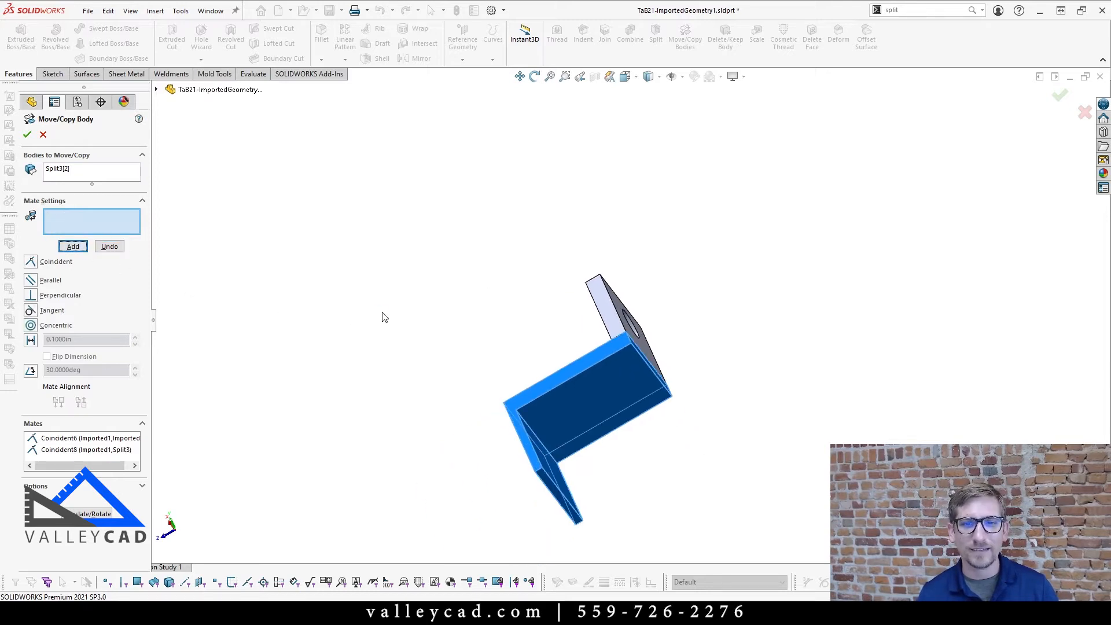
pyautogui.moveTo(381, 317); pyautogui.dragTo(486, 384, button='middle')
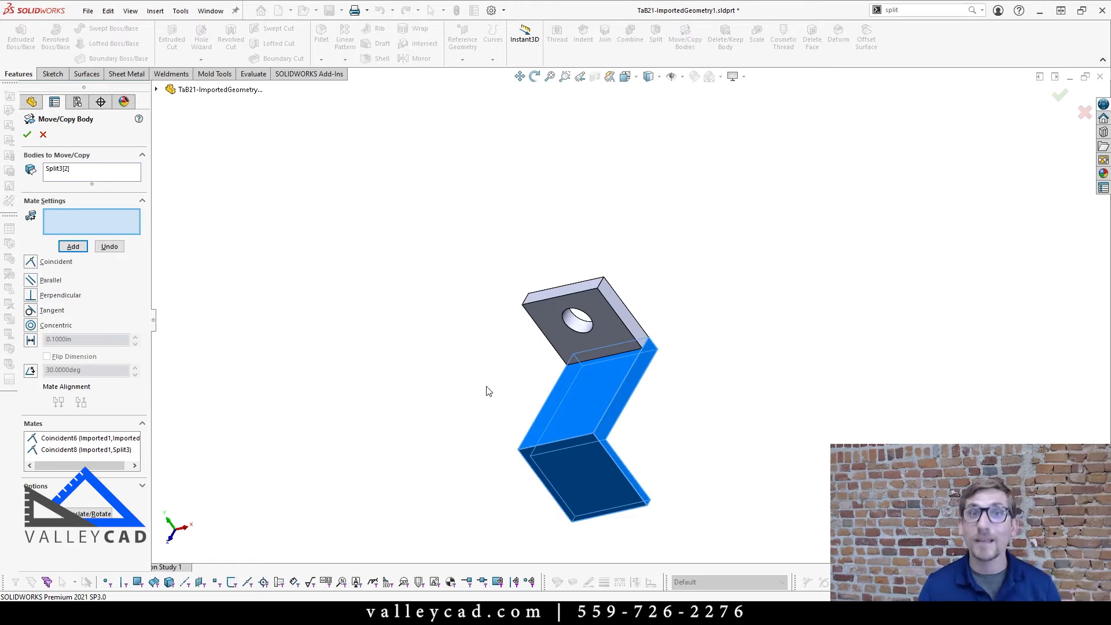
pyautogui.click(91, 450)
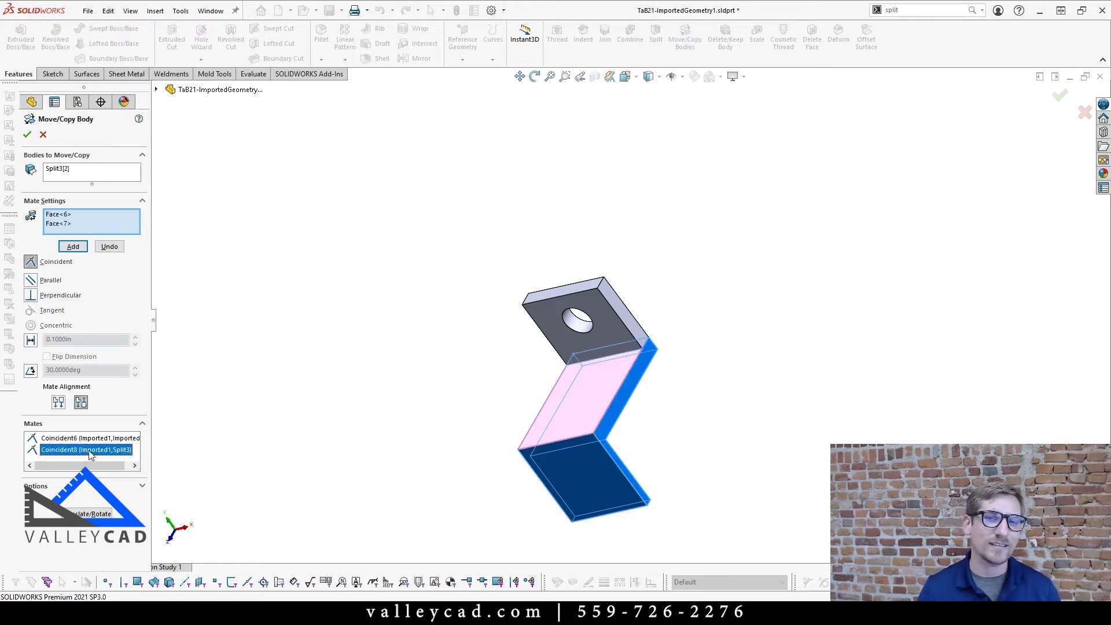
pyautogui.rightClick(90, 453)
pyautogui.click(117, 459)
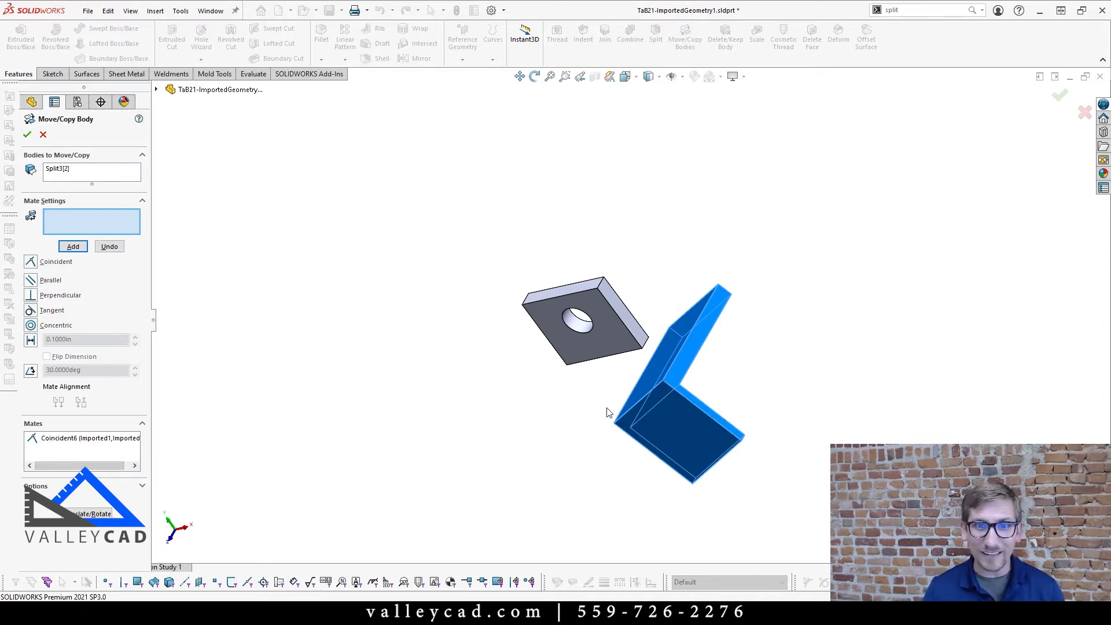
# - Mate the web's inner face Coincident with the holed flange's bottom face, flip the alignment so both flanges point the same way, and accept the move
pyautogui.moveTo(726, 367); pyautogui.dragTo(669, 346, button='middle')
pyautogui.click(669, 346)
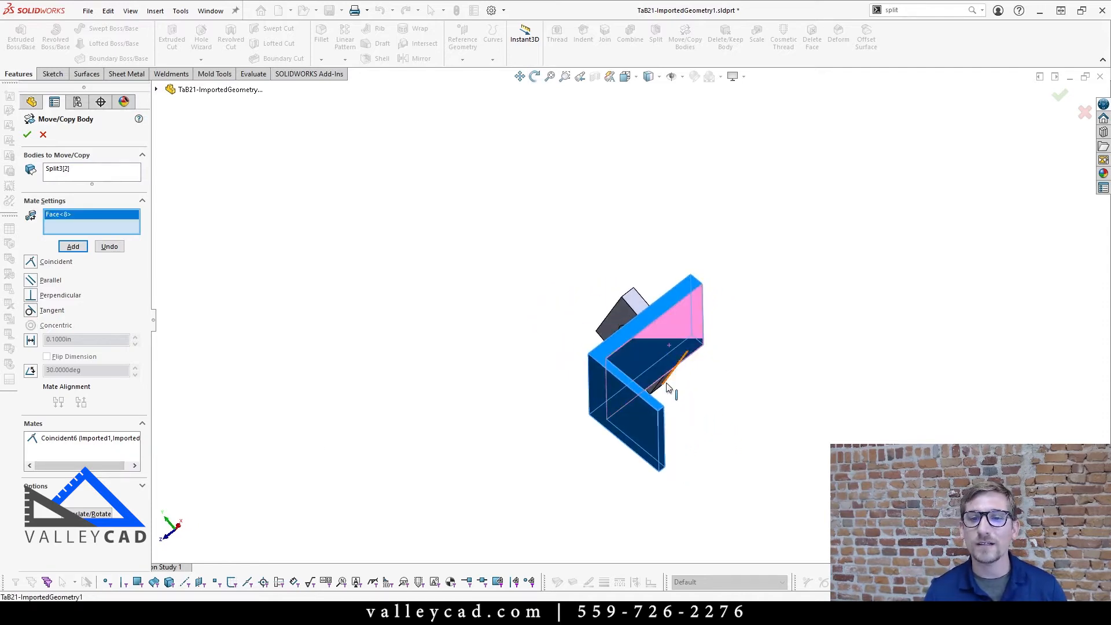
pyautogui.moveTo(666, 387); pyautogui.dragTo(299, 378, button='middle')
pyautogui.click(706, 383)
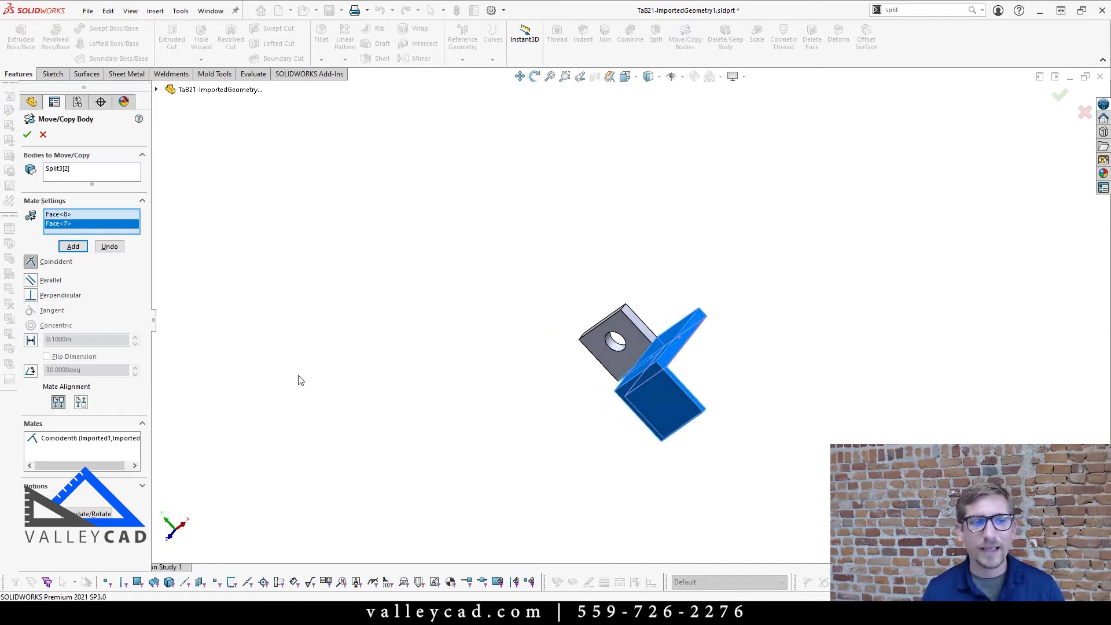
pyautogui.click(81, 402)
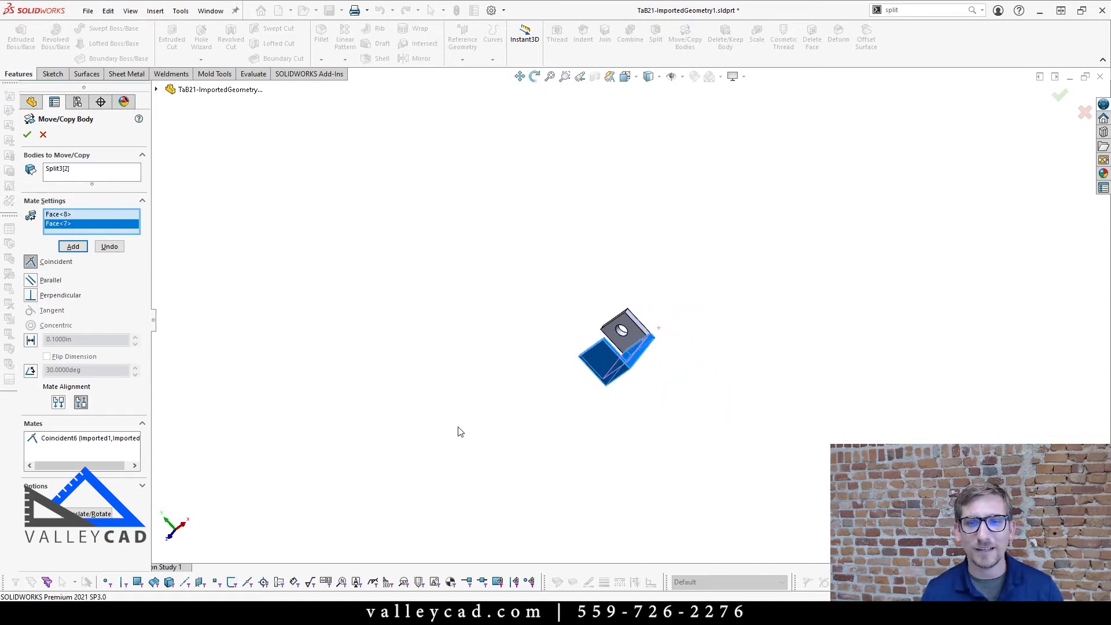
pyautogui.moveTo(457, 427); pyautogui.dragTo(843, 376, button='middle')
pyautogui.scroll(-10, 582, 339)
pyautogui.scroll(5, 860, 386)
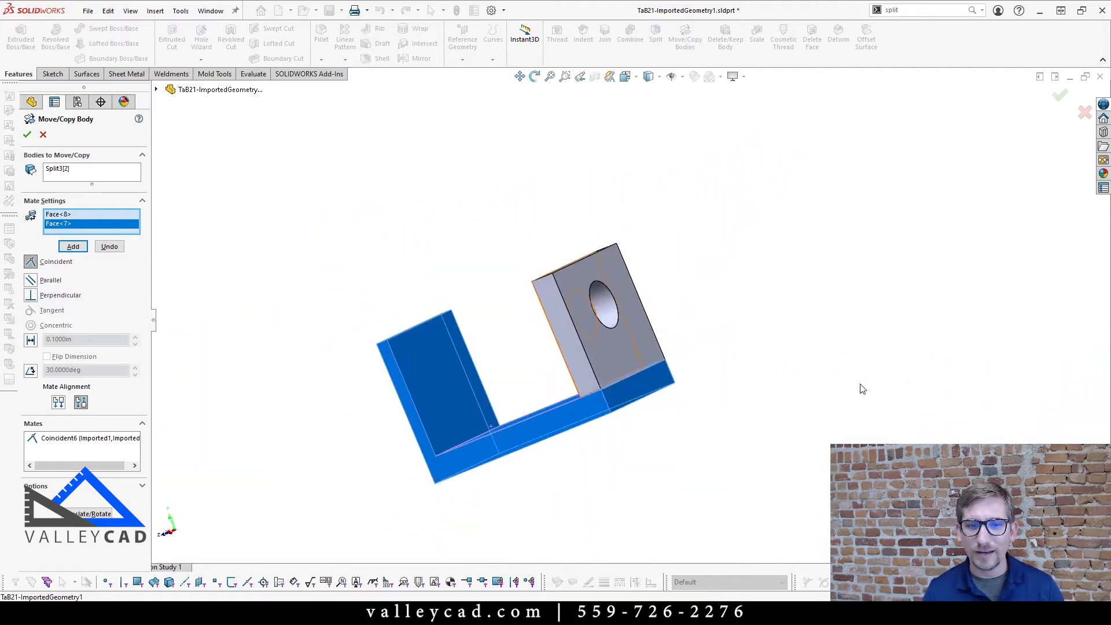
pyautogui.moveTo(668, 367); pyautogui.dragTo(724, 362, button='middle')
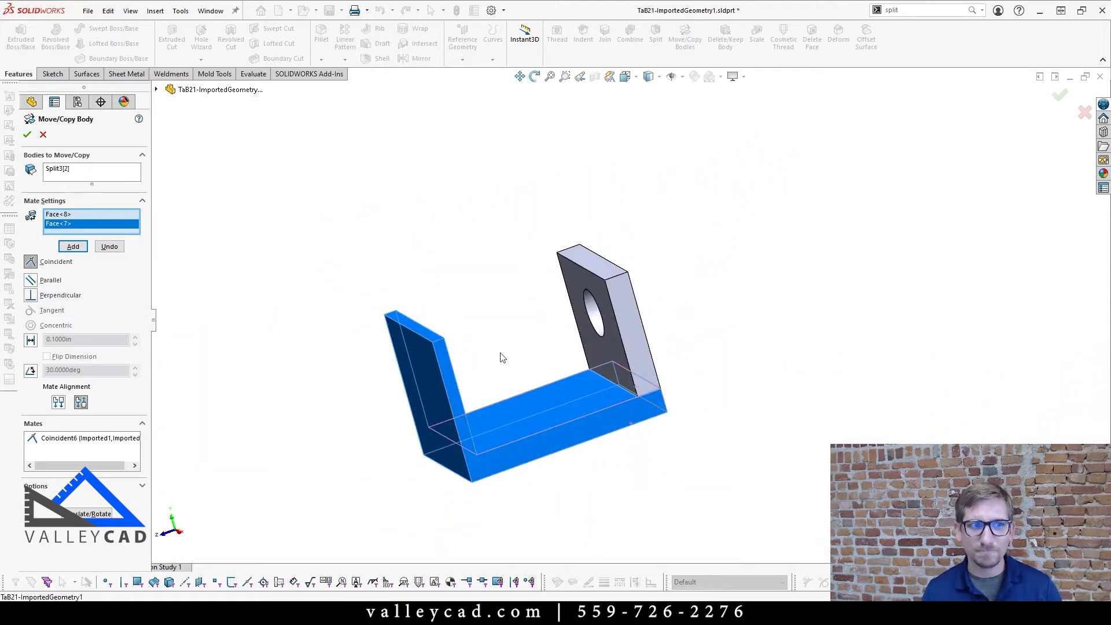
pyautogui.click(27, 135)
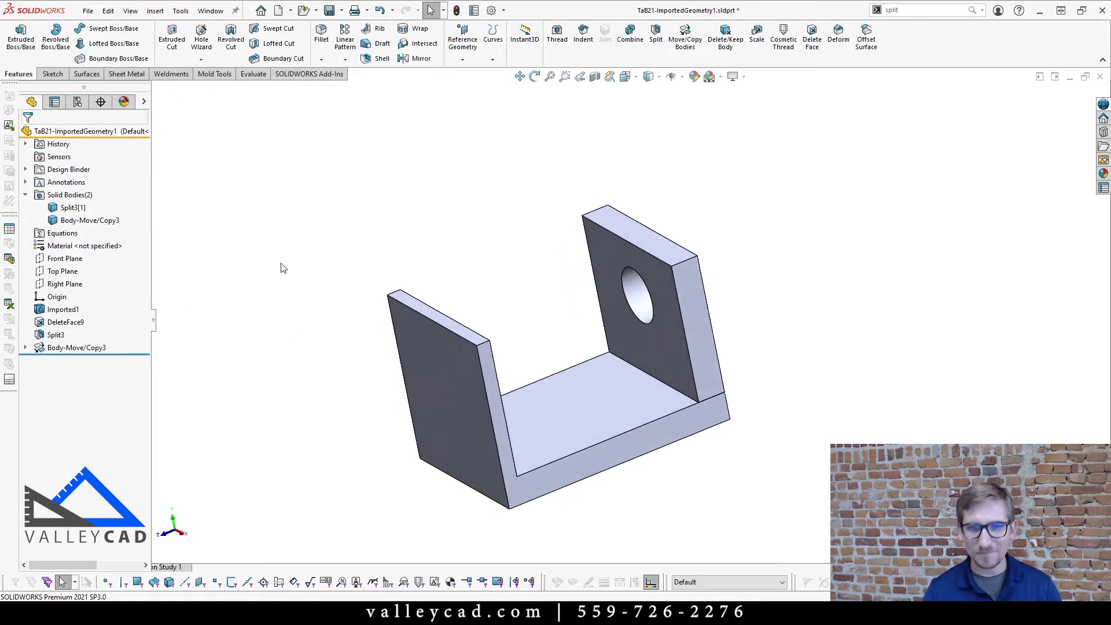
pyautogui.hotkey('ctrl', '7')
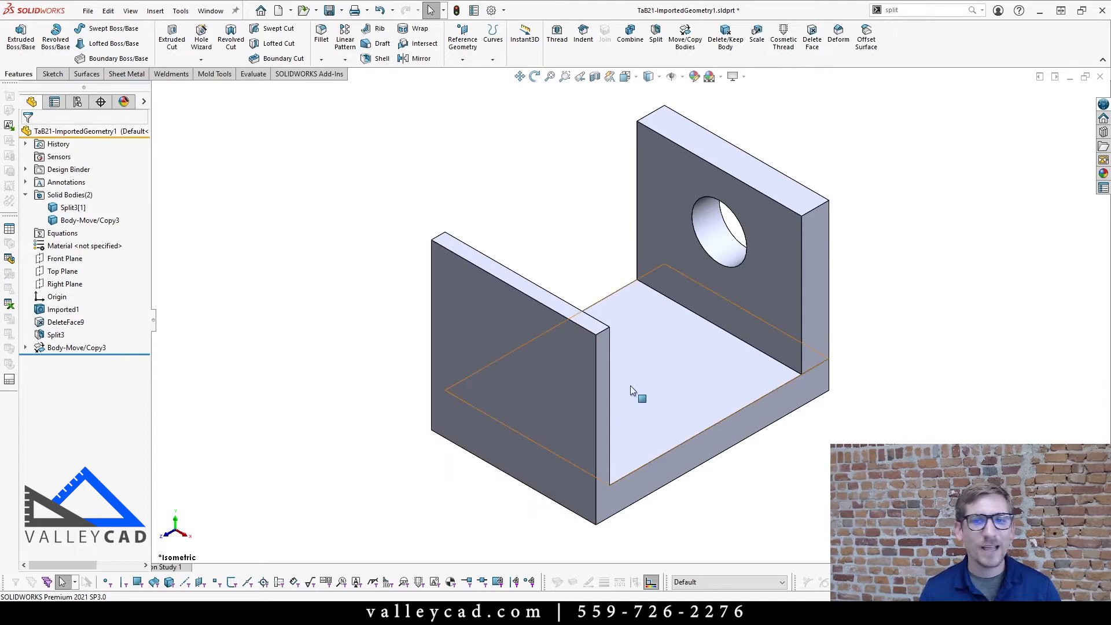
# - Combine the repositioned bracket body and the holed flange into one solid body using the Add operation
pyautogui.click(685, 415)
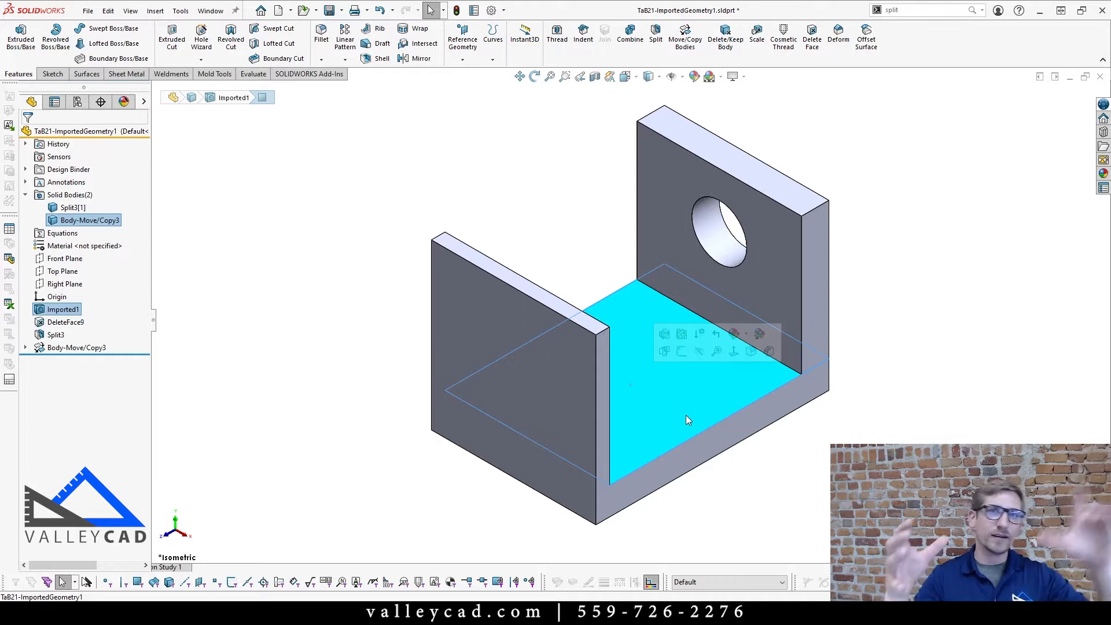
pyautogui.click(463, 173)
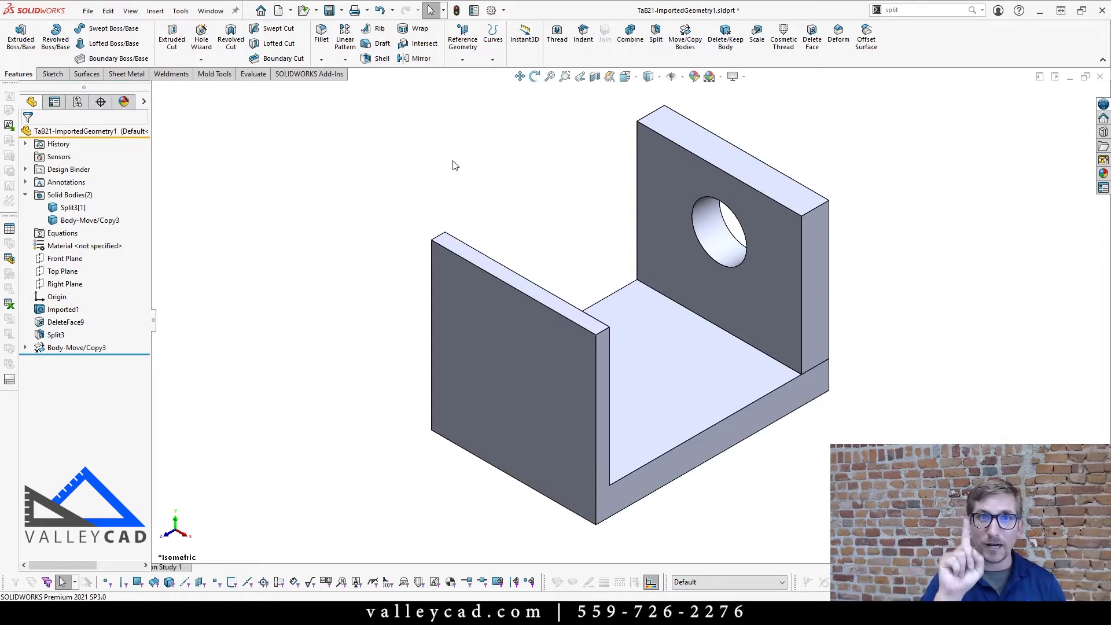
pyautogui.click(629, 36)
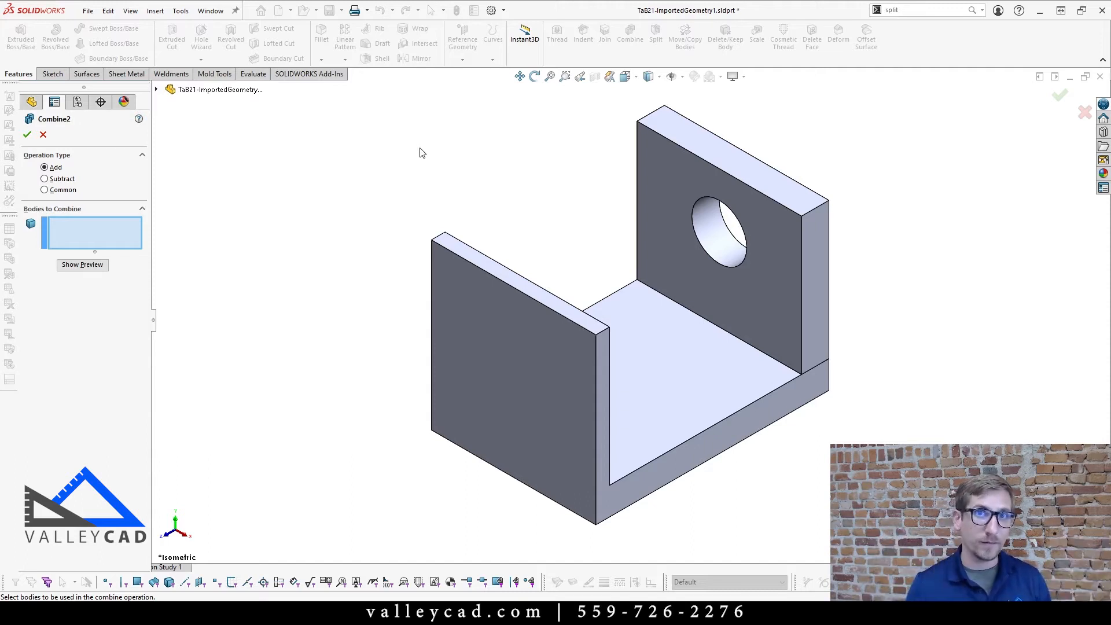
pyautogui.click(726, 380)
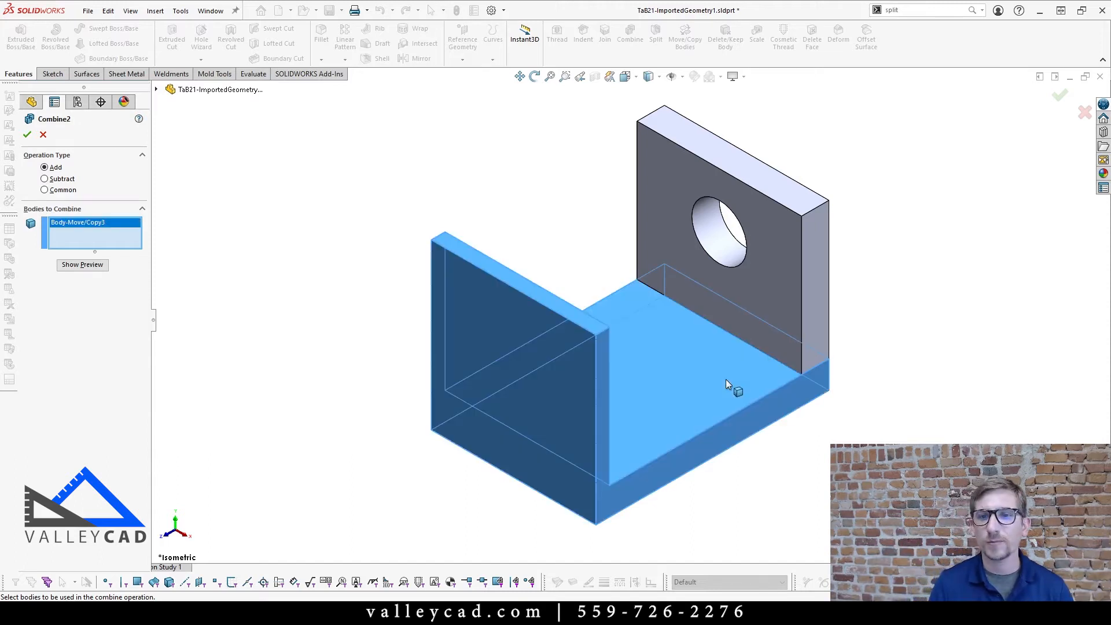
pyautogui.click(752, 298)
pyautogui.rightClick(751, 296)
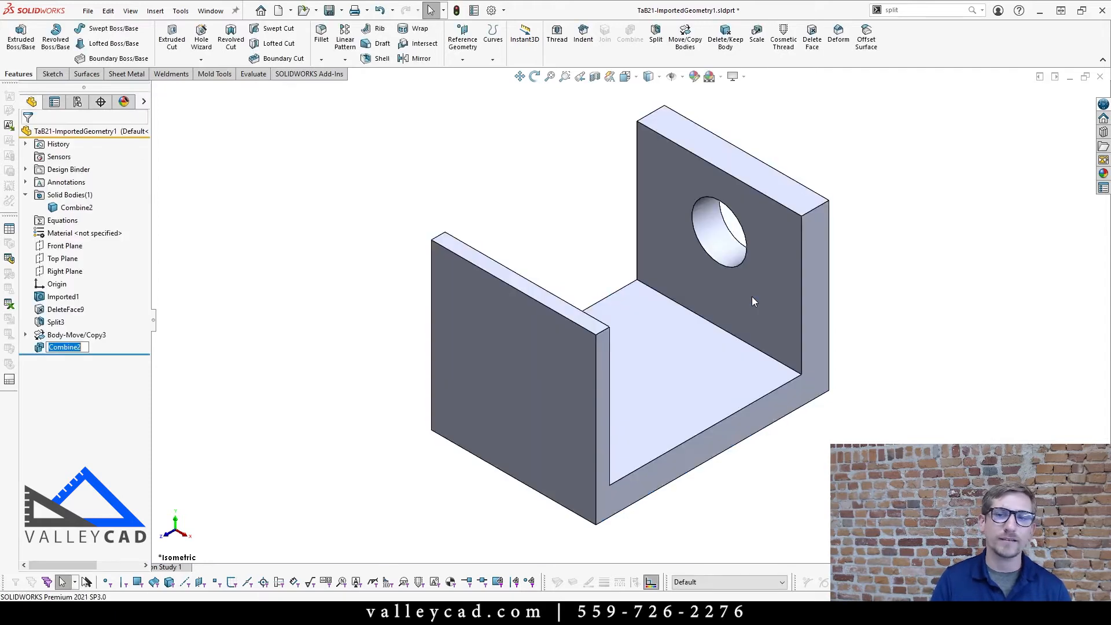
# - Examine the combined body, and roll the model back to before the Combine feature to inspect the seam between the two bodies
pyautogui.scroll(-2, 817, 387)
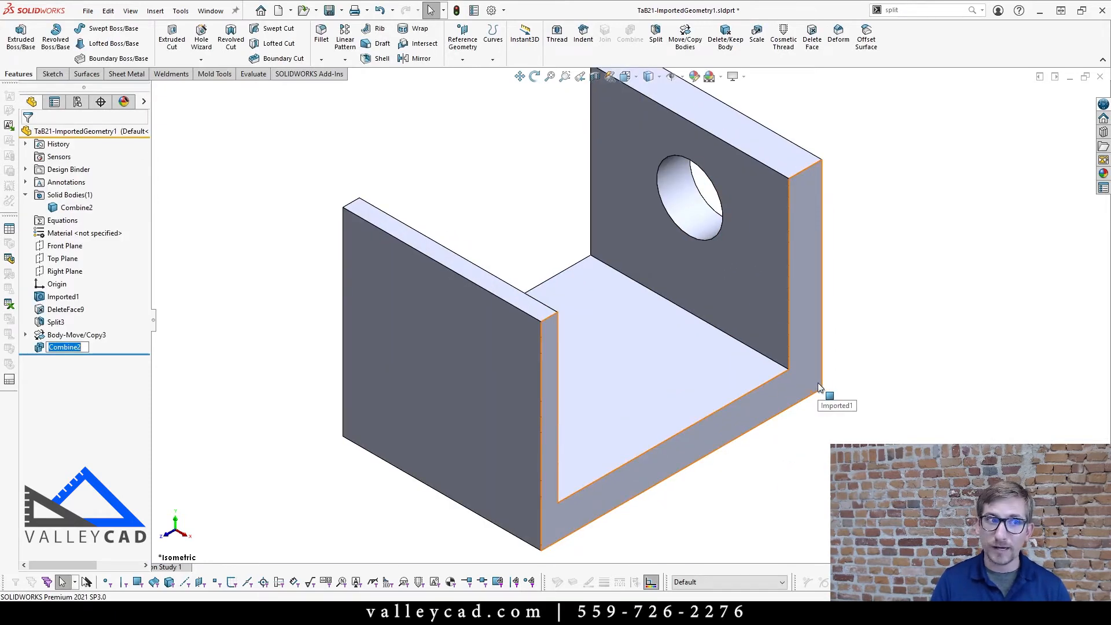
pyautogui.click(52, 195)
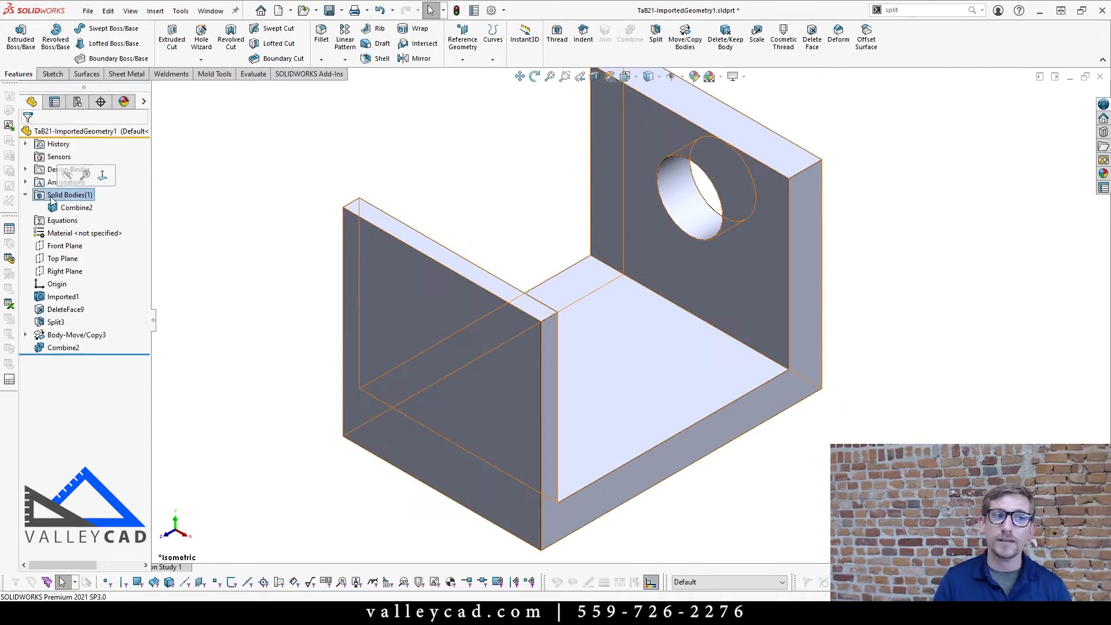
pyautogui.click(70, 207)
pyautogui.click(331, 118)
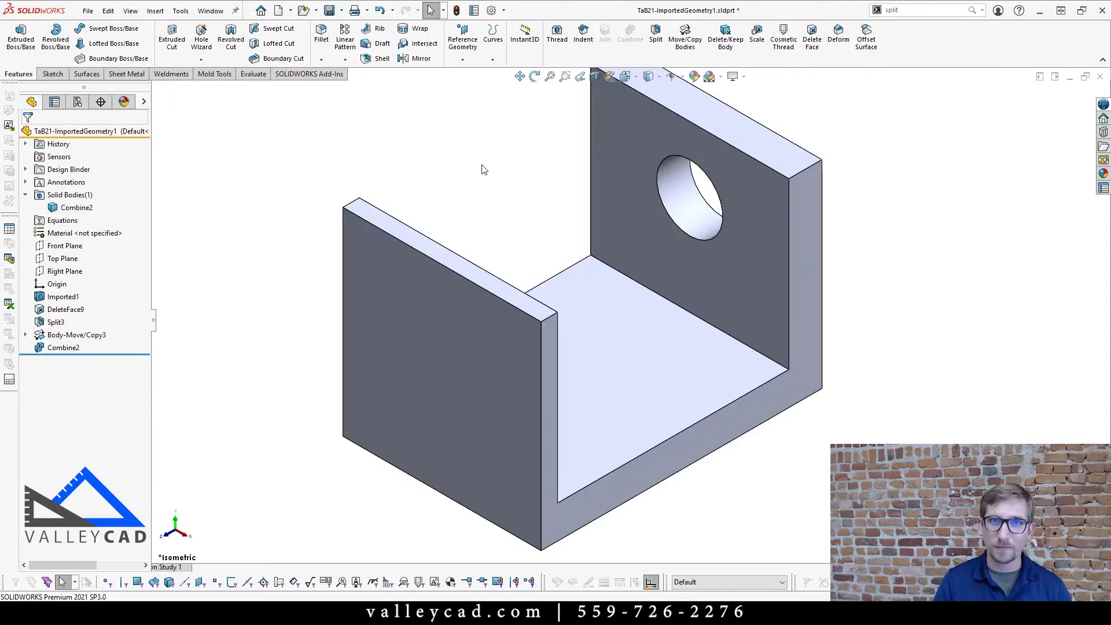
pyautogui.scroll(-2, 867, 350)
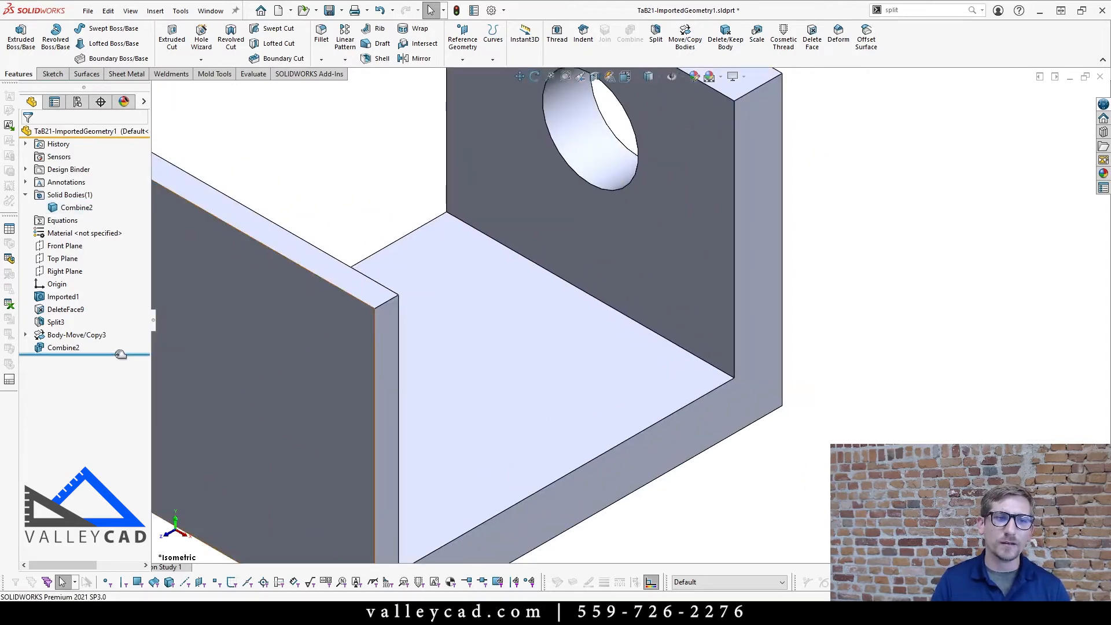
pyautogui.moveTo(120, 354); pyautogui.dragTo(118, 342)
pyautogui.scroll(-3, 831, 382)
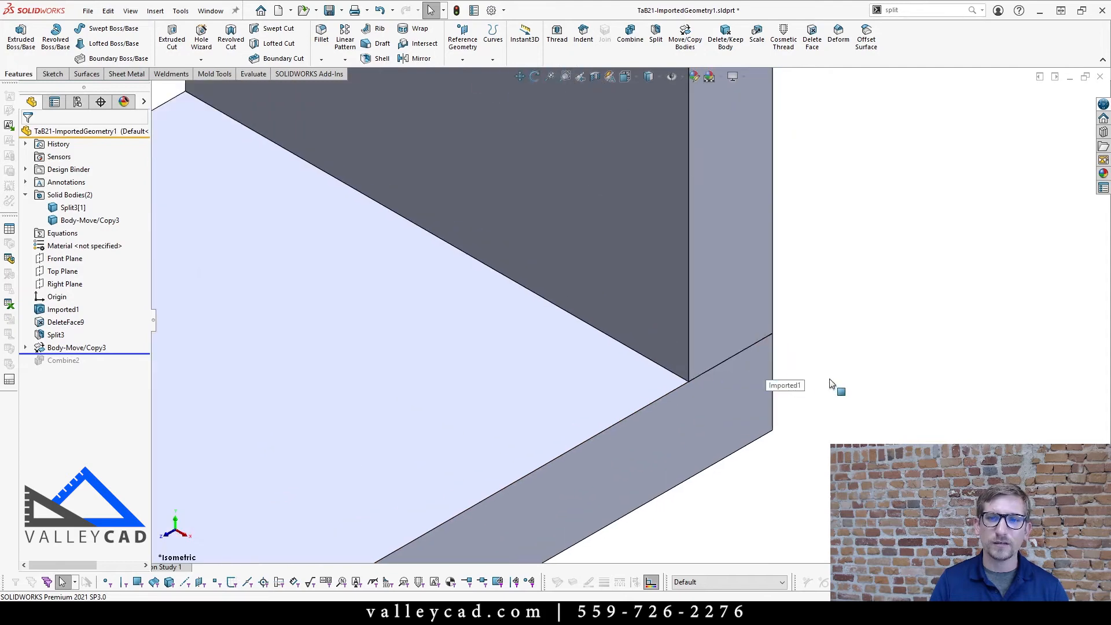
pyautogui.click(550, 378)
pyautogui.scroll(5, 553, 376)
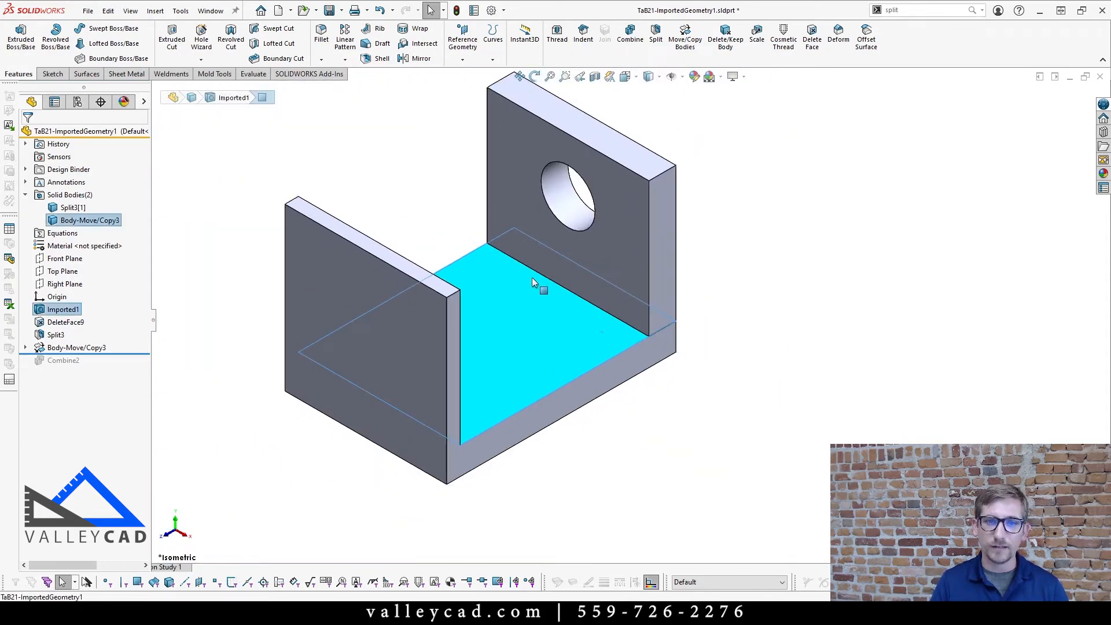
pyautogui.scroll(-4, 669, 335)
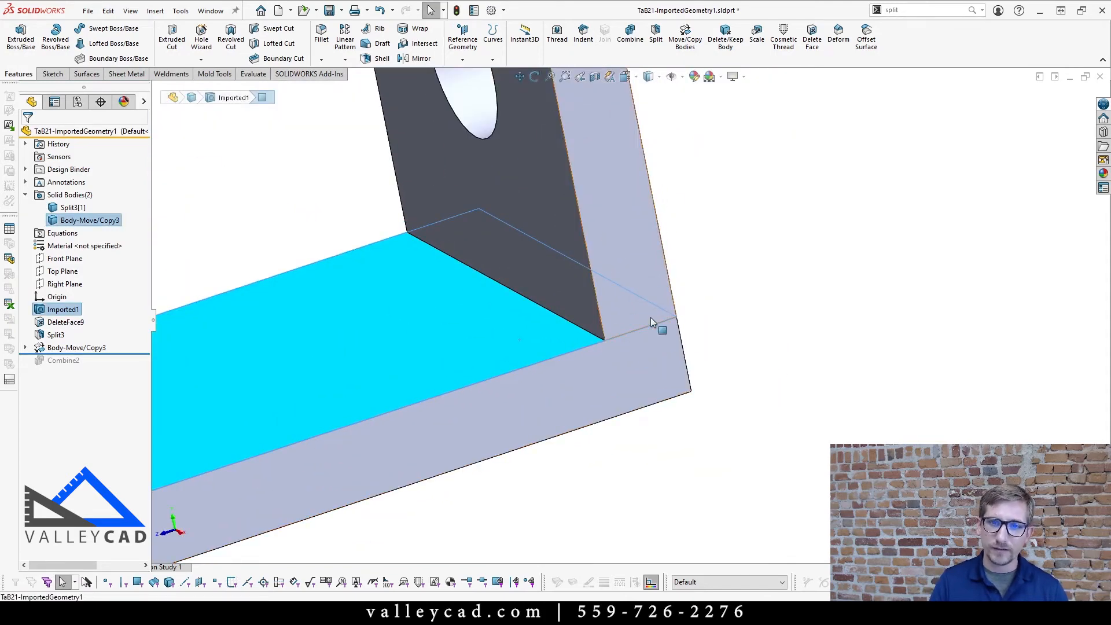
pyautogui.click(214, 240)
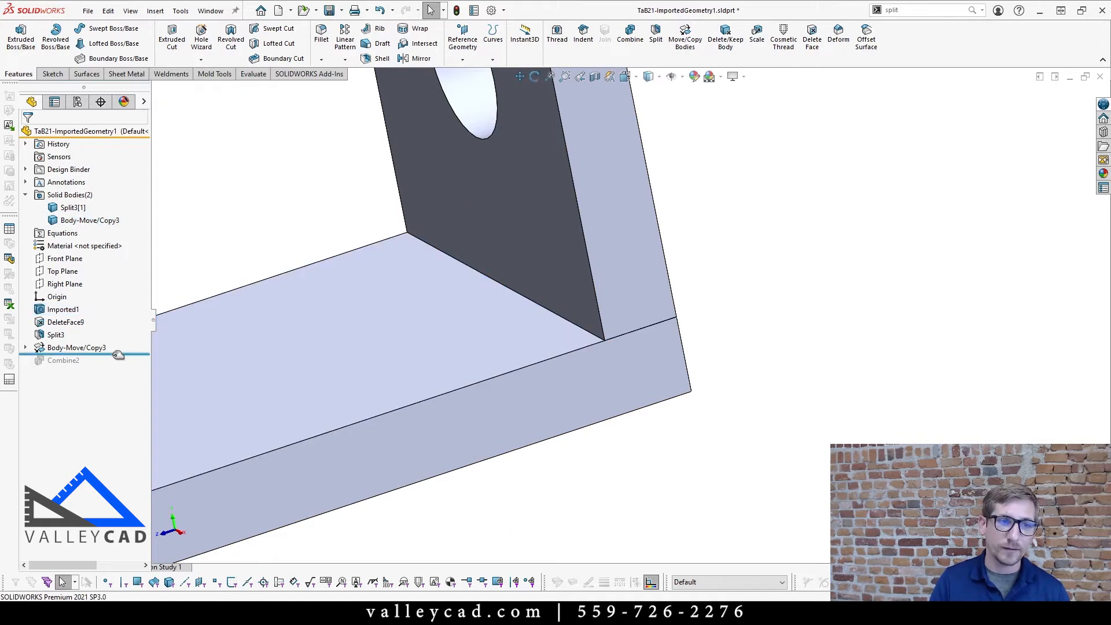
# - Roll the model forward past the Combine feature and inspect the merged corner between the base and the holed flange
pyautogui.moveTo(110, 354); pyautogui.dragTo(110, 366)
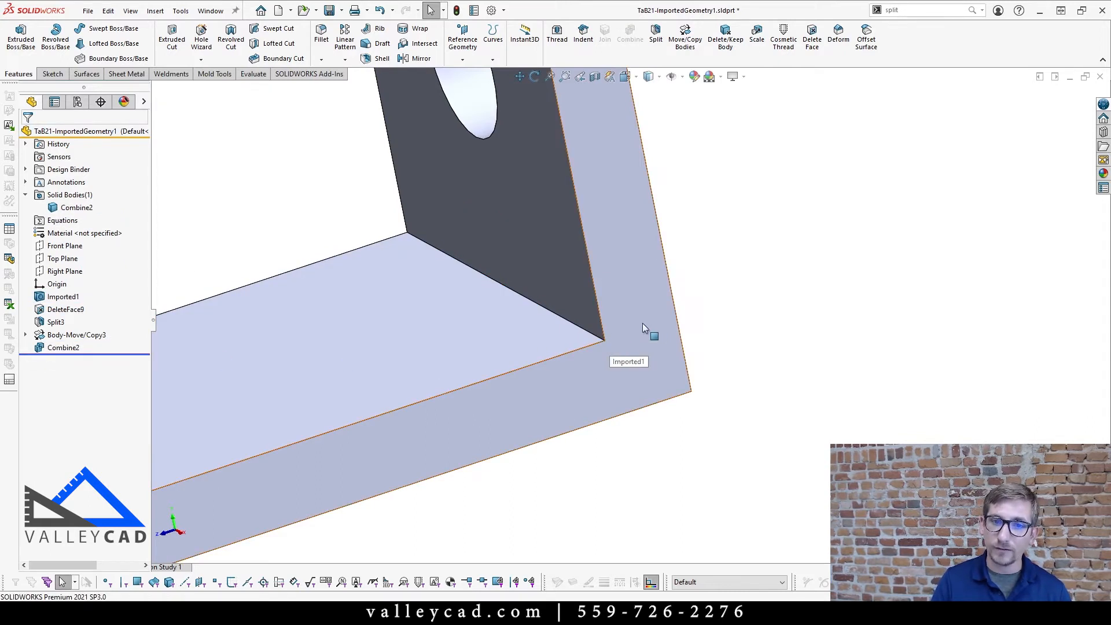
pyautogui.click(560, 336)
pyautogui.scroll(4, 491, 315)
pyautogui.moveTo(484, 313)
pyautogui.mouseDown(button='middle')
pyautogui.moveTo(431, 334)
pyautogui.moveTo(483, 304)
pyautogui.mouseUp(button='middle')
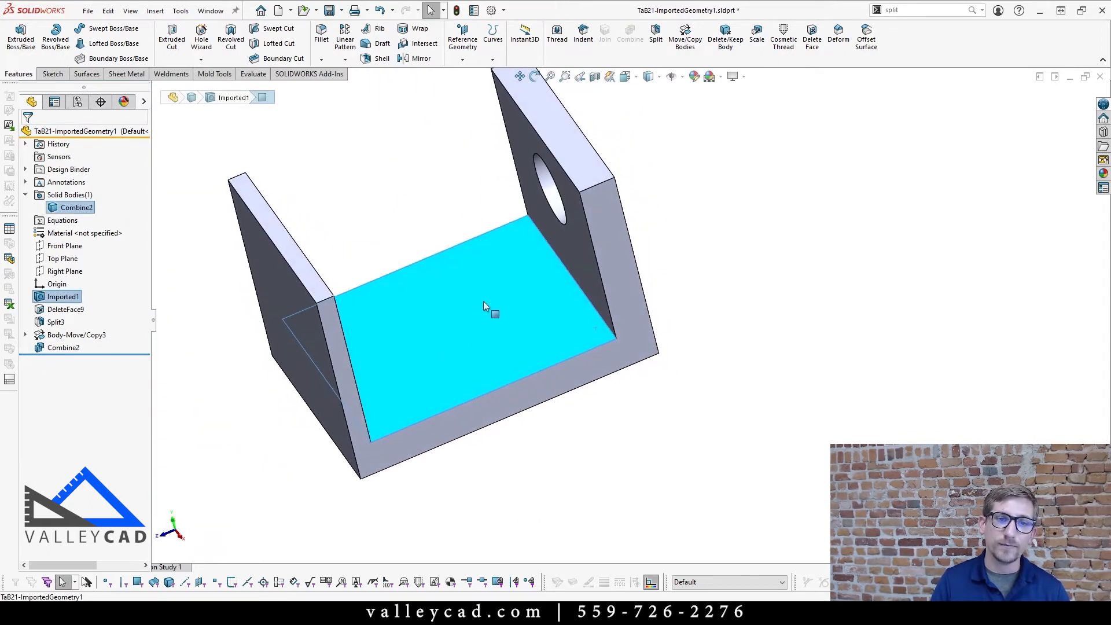
pyautogui.click(727, 427)
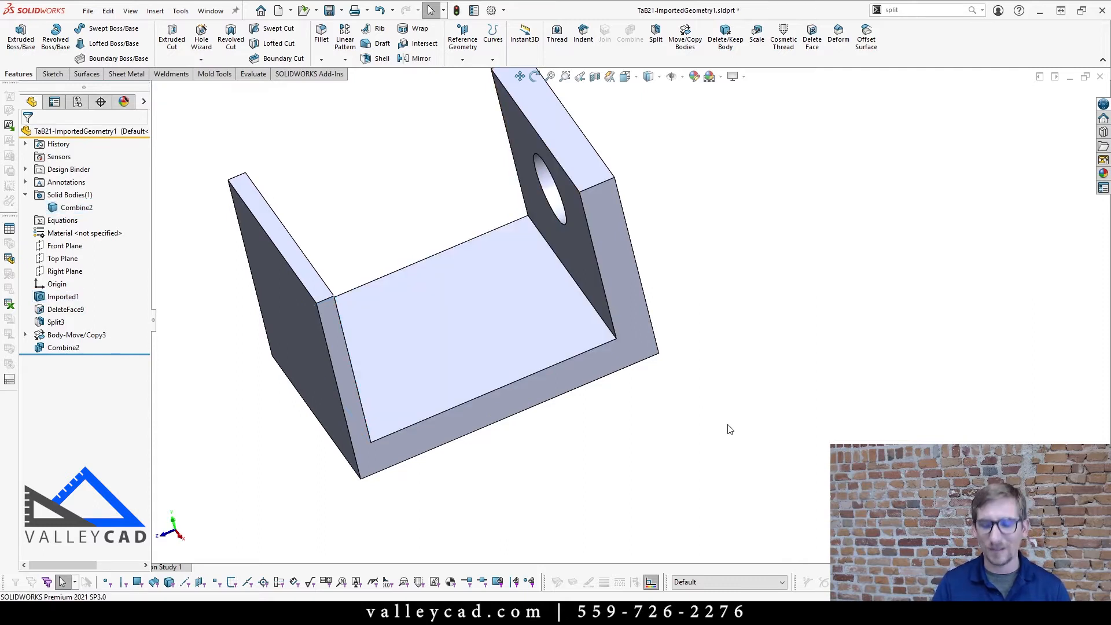
pyautogui.hotkey('ctrl', '7')
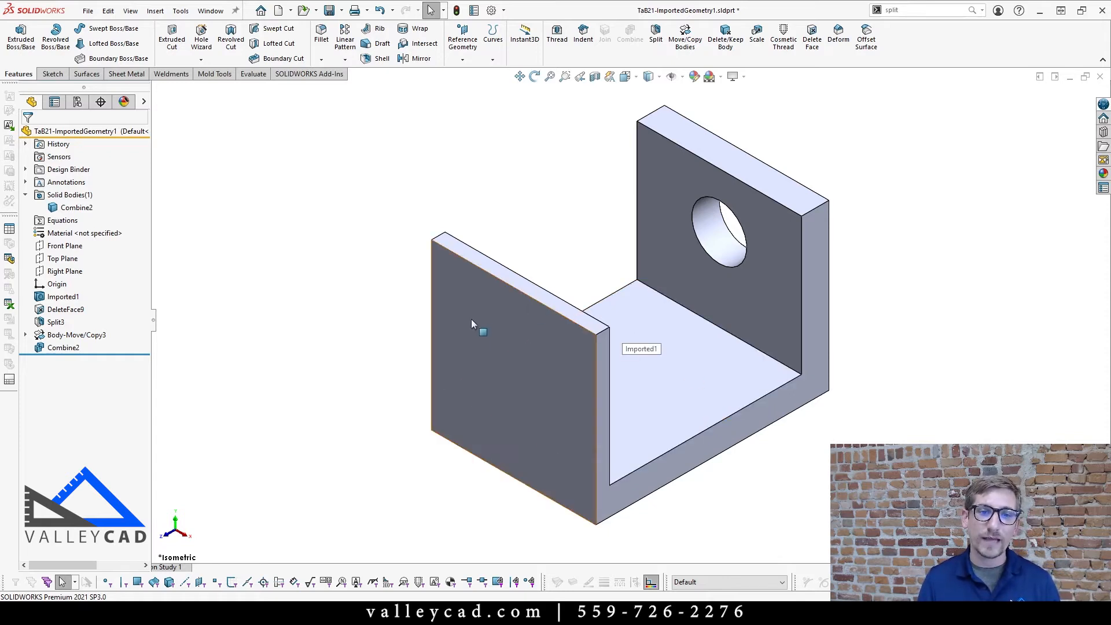
# - Start an extruded cut sketch on the outer face of the flange without a hole and convert the opposite hole's circular edge into it
pyautogui.click(524, 335)
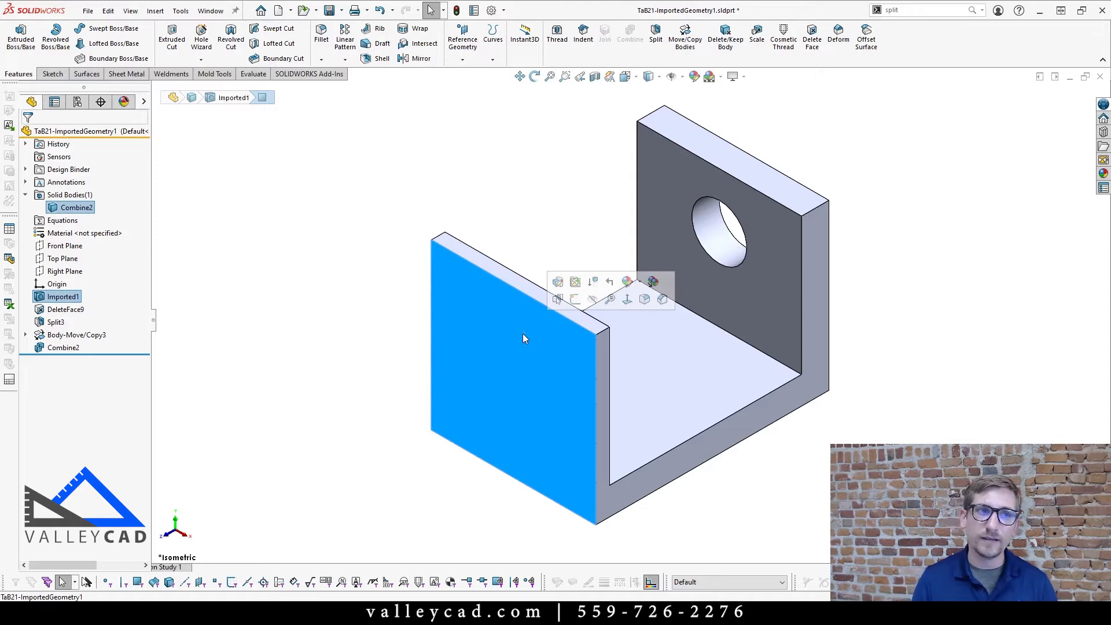
pyautogui.click(174, 41)
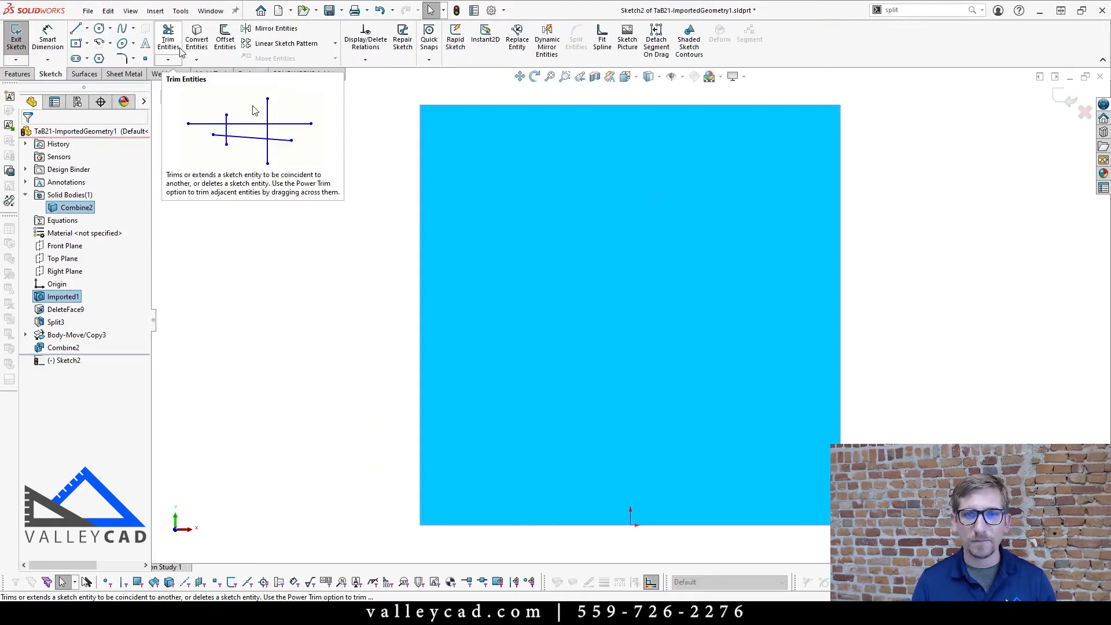
pyautogui.scroll(1, 369, 252)
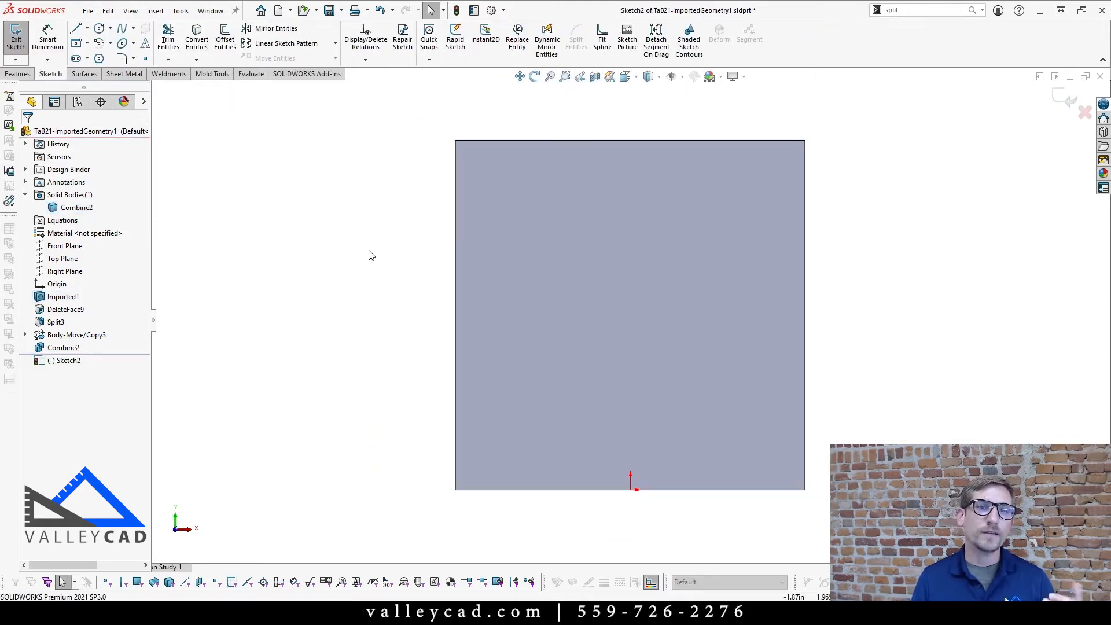
pyautogui.moveTo(486, 283); pyautogui.dragTo(395, 324, button='middle')
pyautogui.click(751, 227)
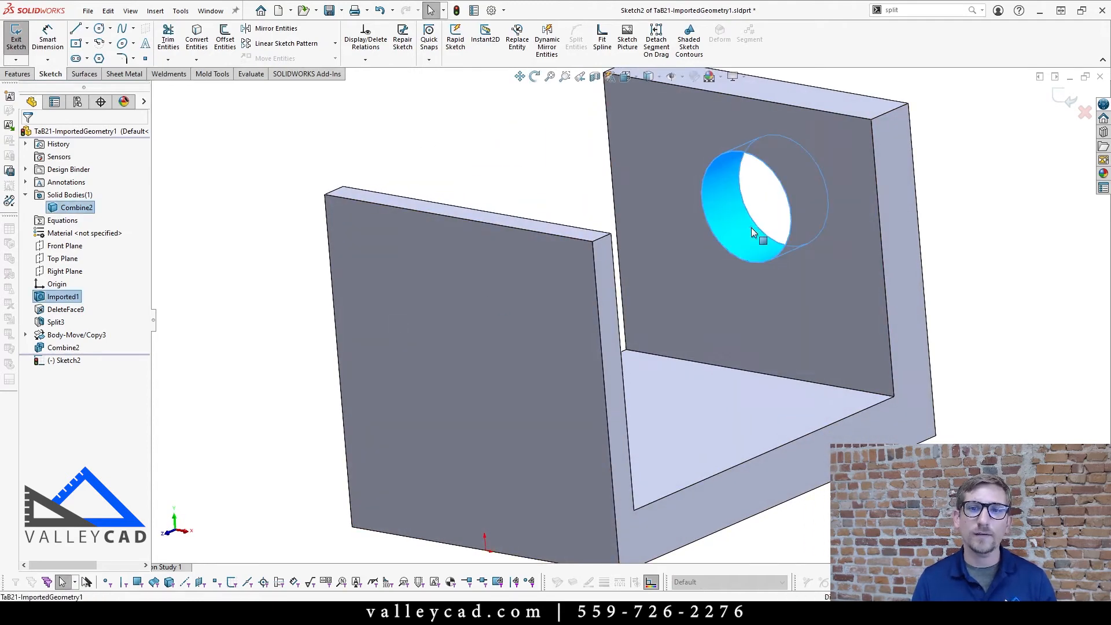
pyautogui.click(490, 351)
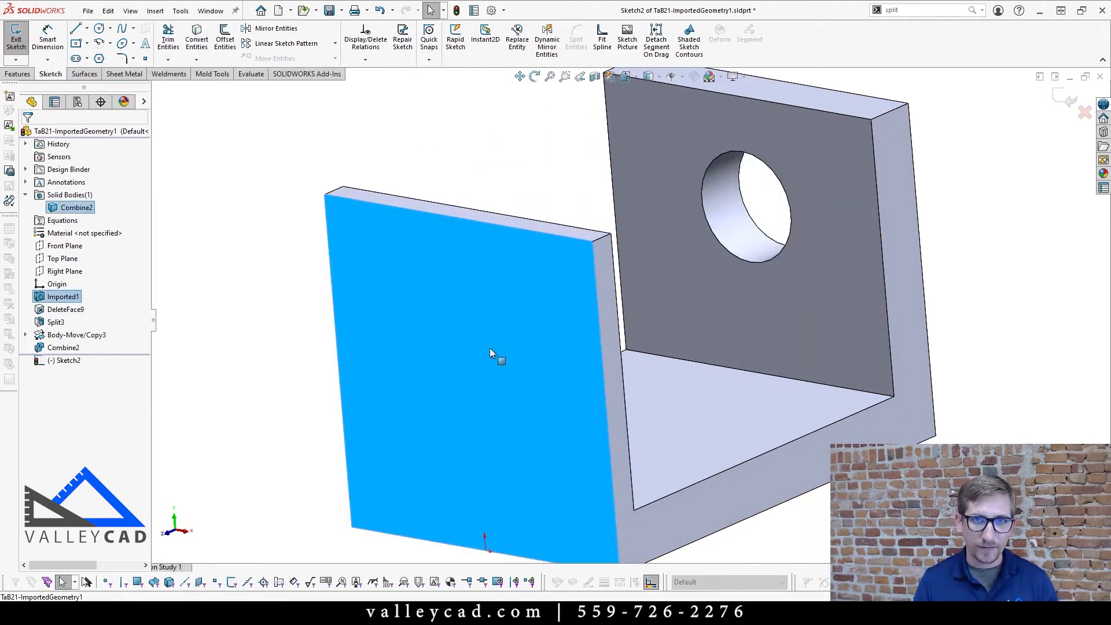
pyautogui.click(507, 147)
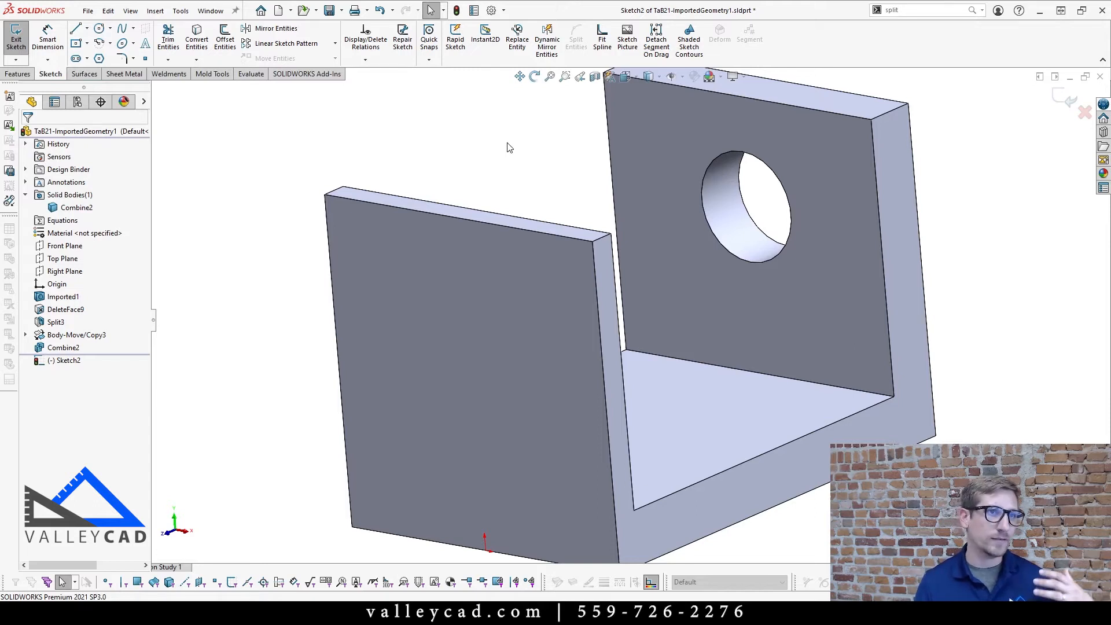
pyautogui.press('f')
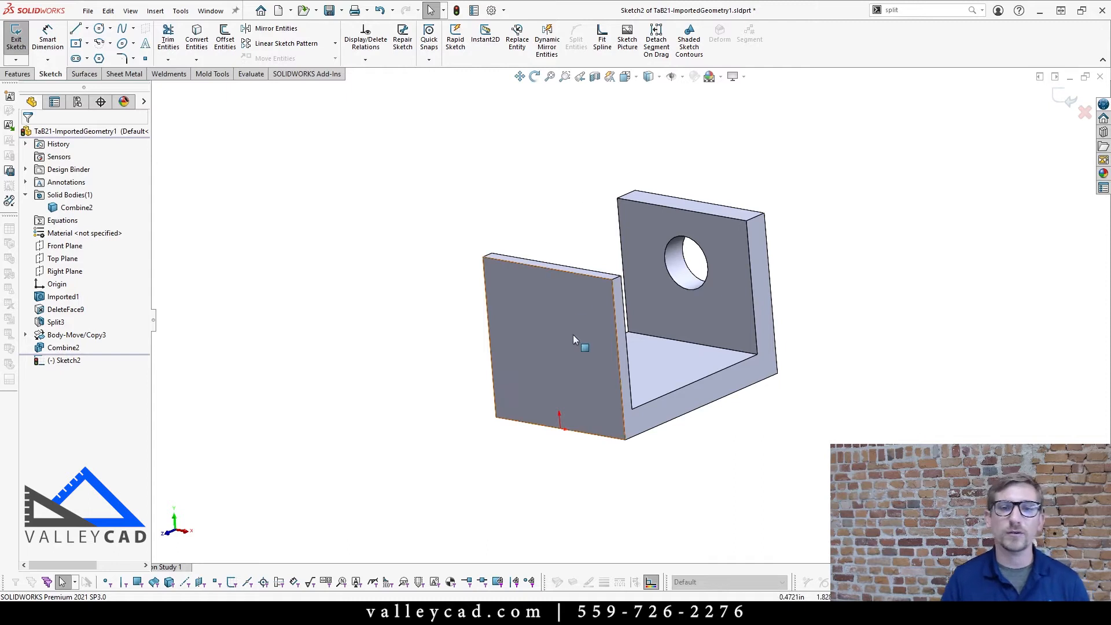
pyautogui.click(669, 275)
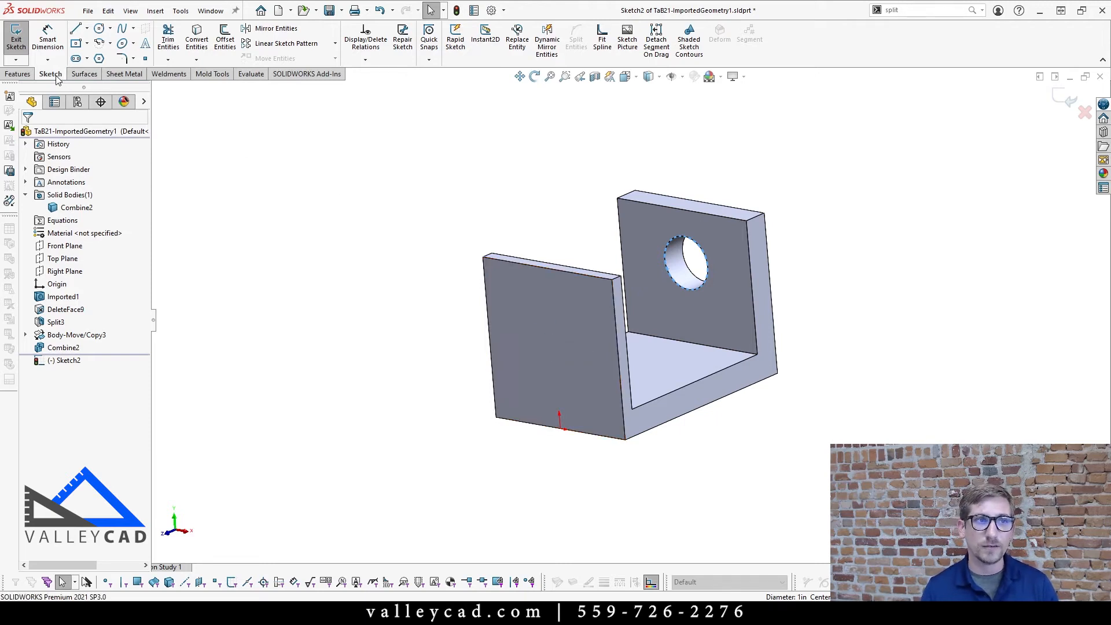
pyautogui.click(197, 35)
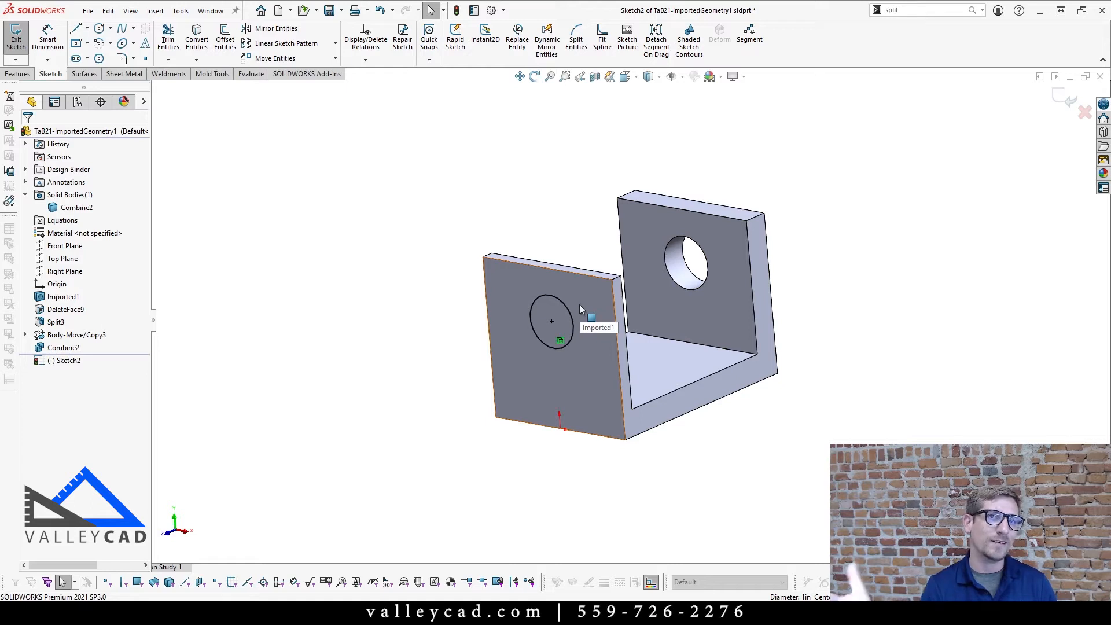
# - Cut the converted circle through the flange using the Up To Next end condition
pyautogui.click(1060, 104)
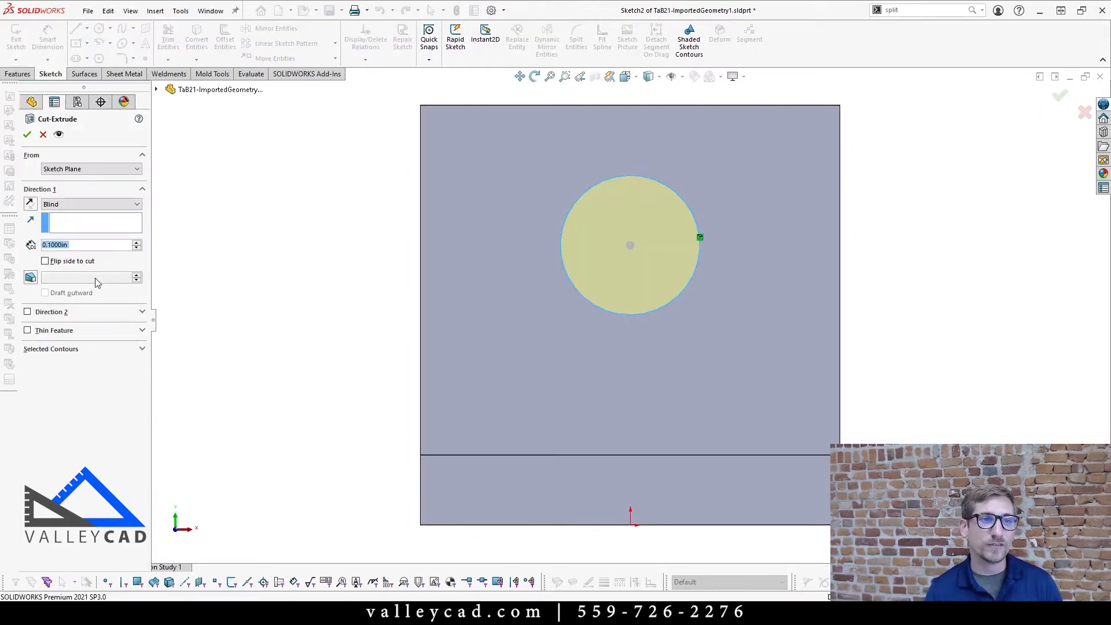
pyautogui.click(65, 206)
pyautogui.click(63, 237)
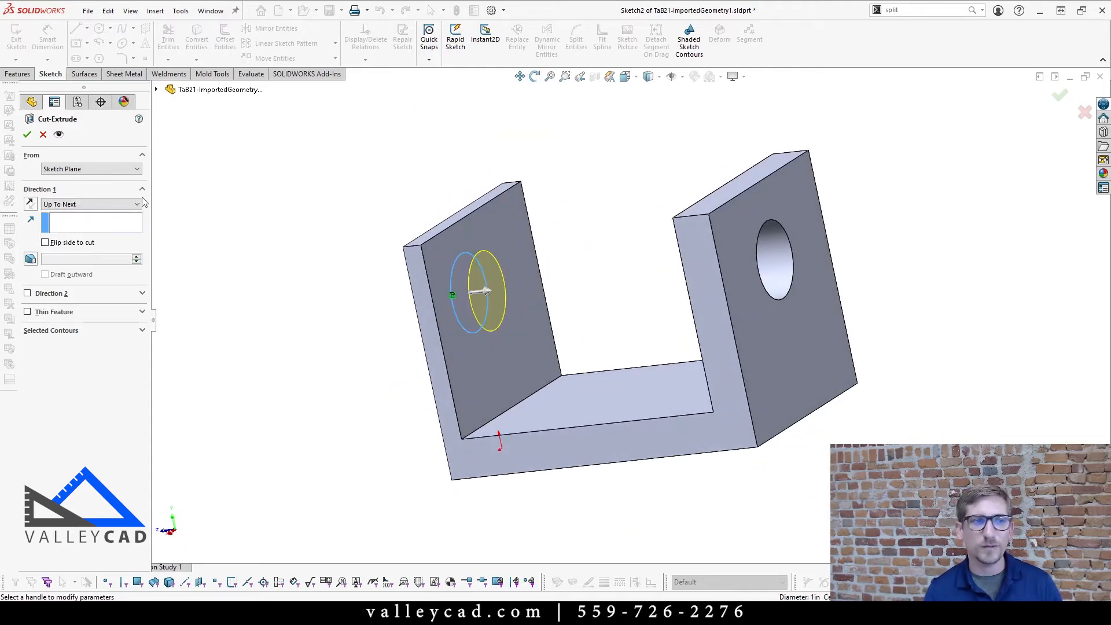
pyautogui.click(27, 134)
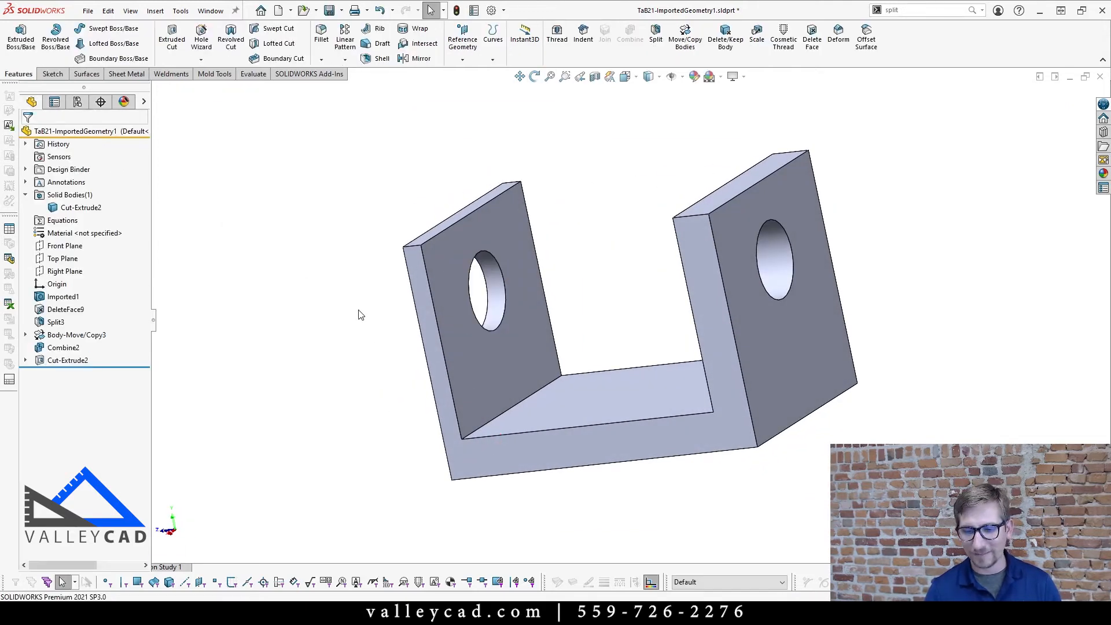
pyautogui.hotkey('ctrl', '7')
pyautogui.hotkey('ctrl', '1')
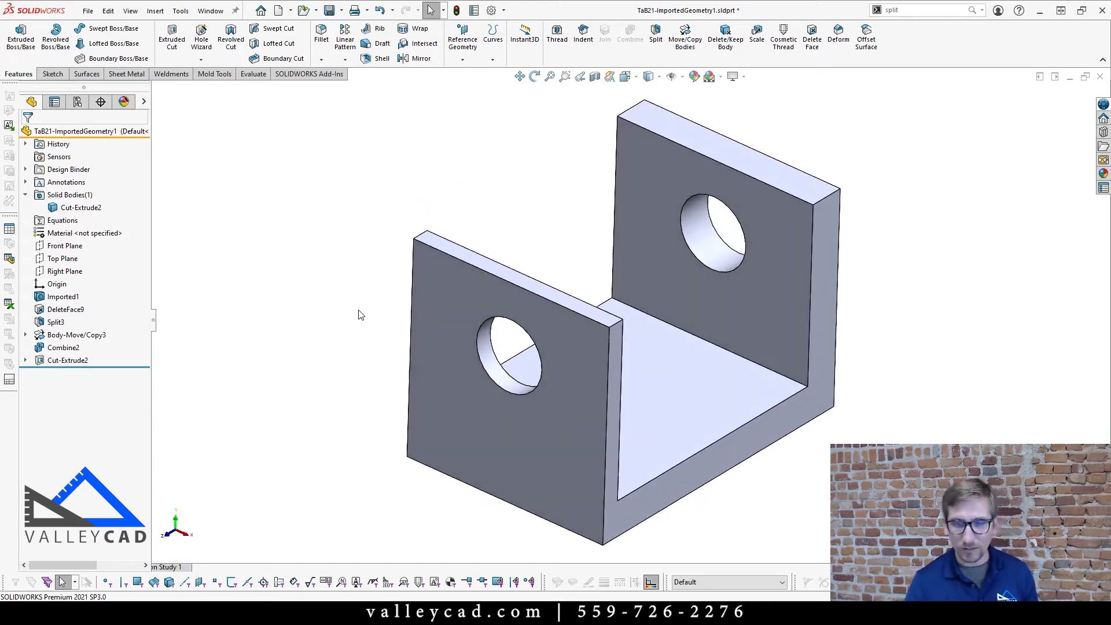
pyautogui.hotkey('ctrl', '7')
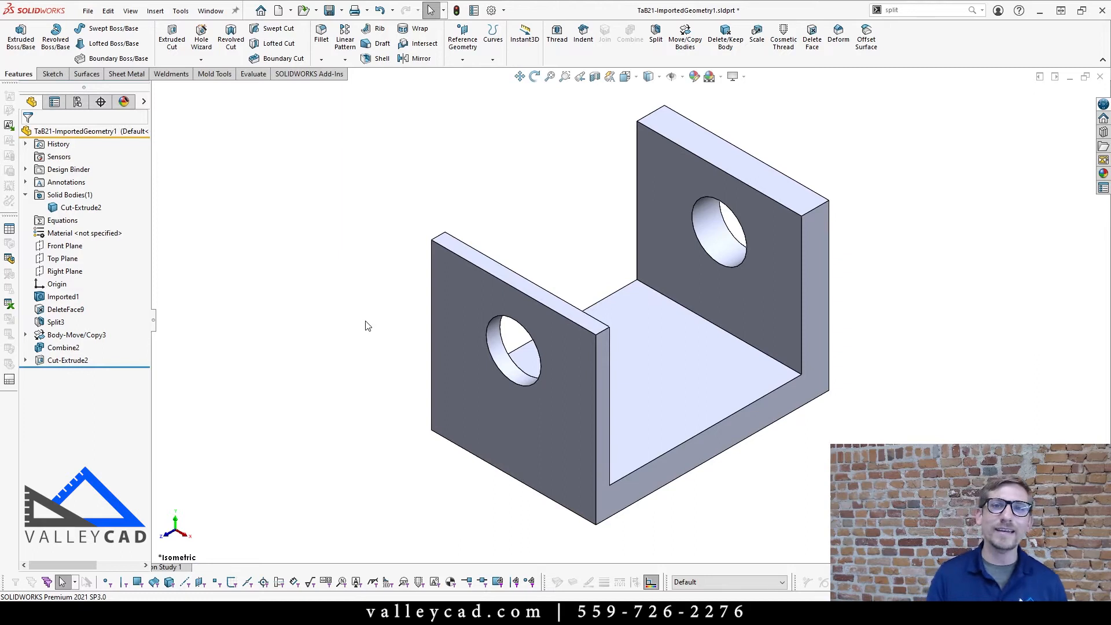
# - Remove the cylindrical face of the imported hole in the thicker flange using Delete Face with the Delete option
pyautogui.click(711, 235)
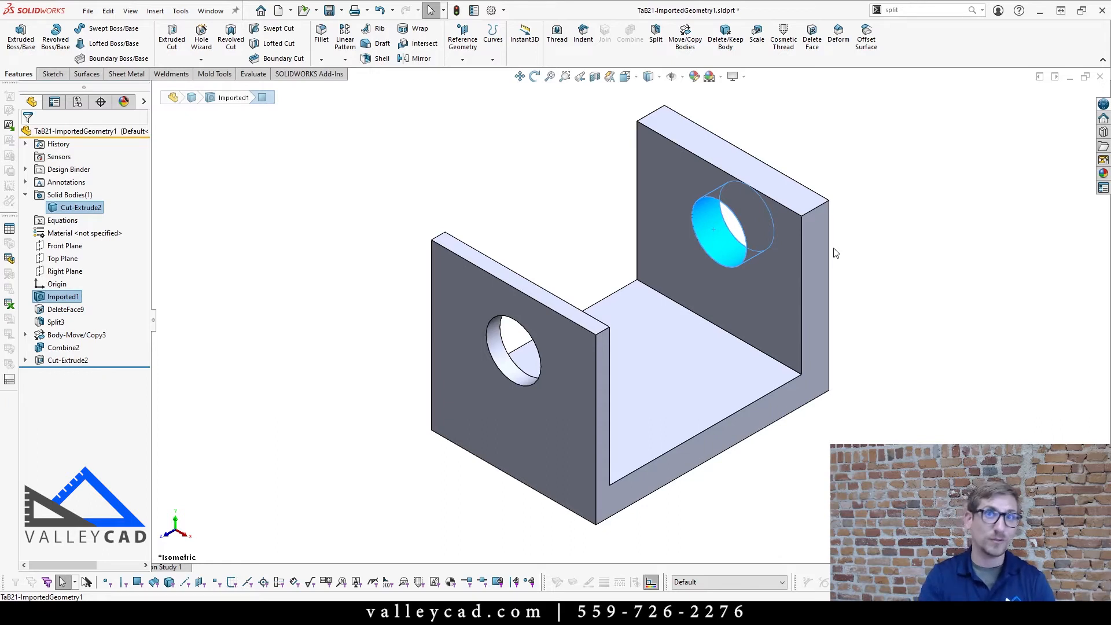
pyautogui.click(359, 120)
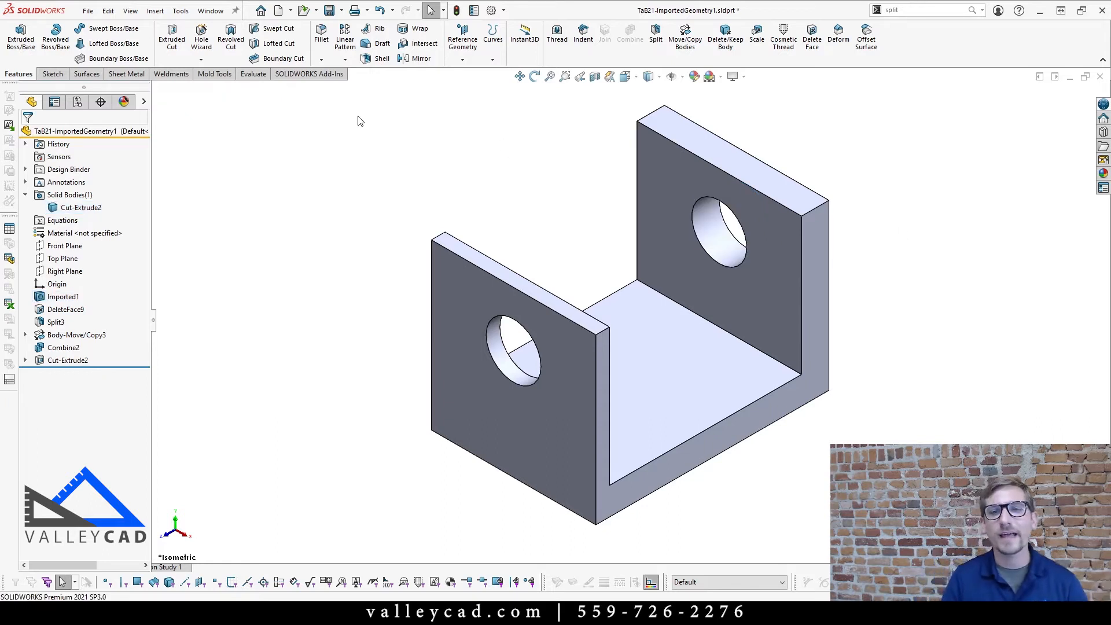
pyautogui.click(96, 75)
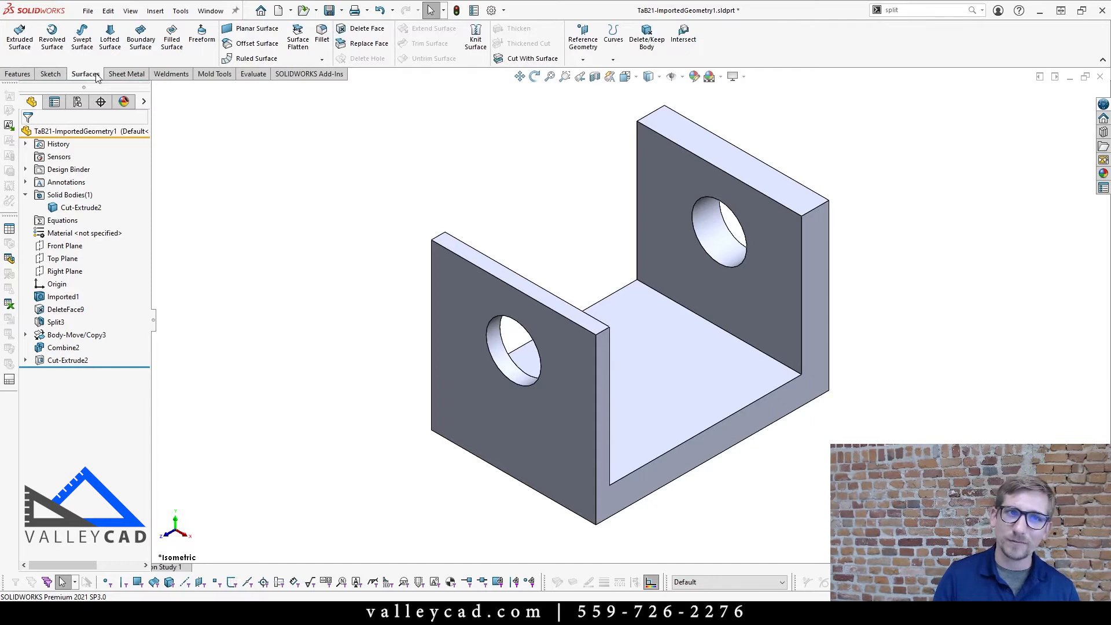
pyautogui.click(359, 30)
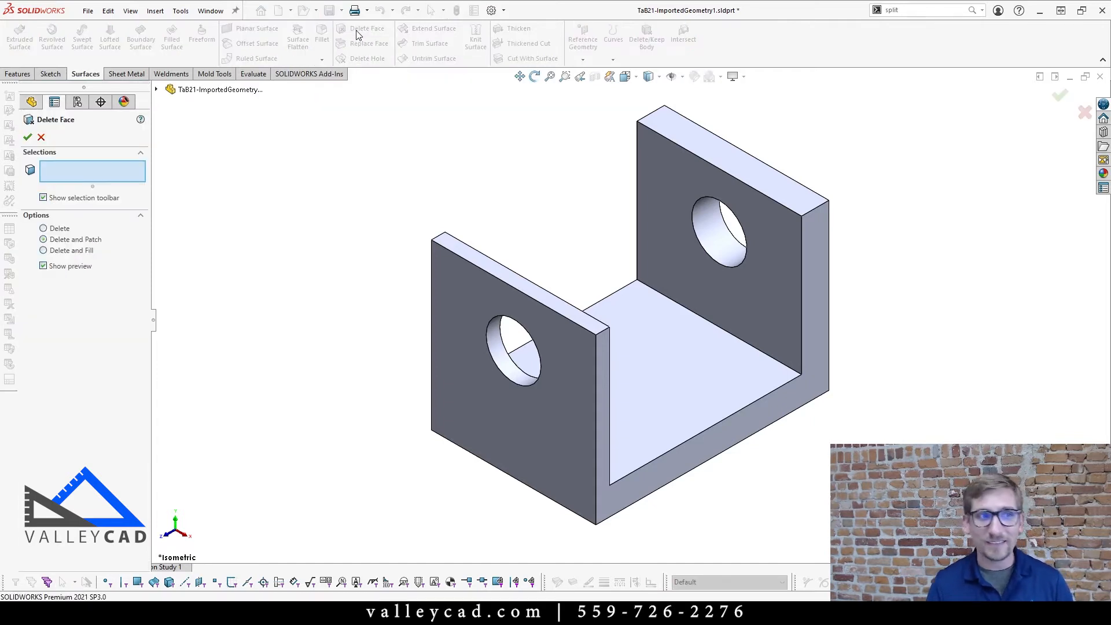
pyautogui.click(47, 230)
pyautogui.click(703, 233)
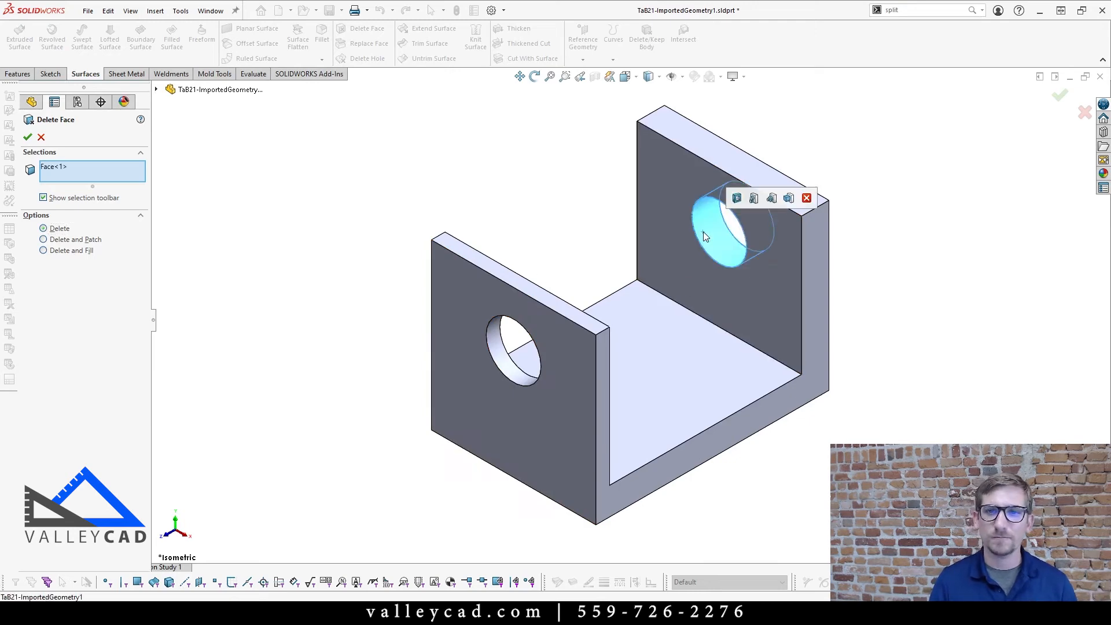
pyautogui.click(27, 137)
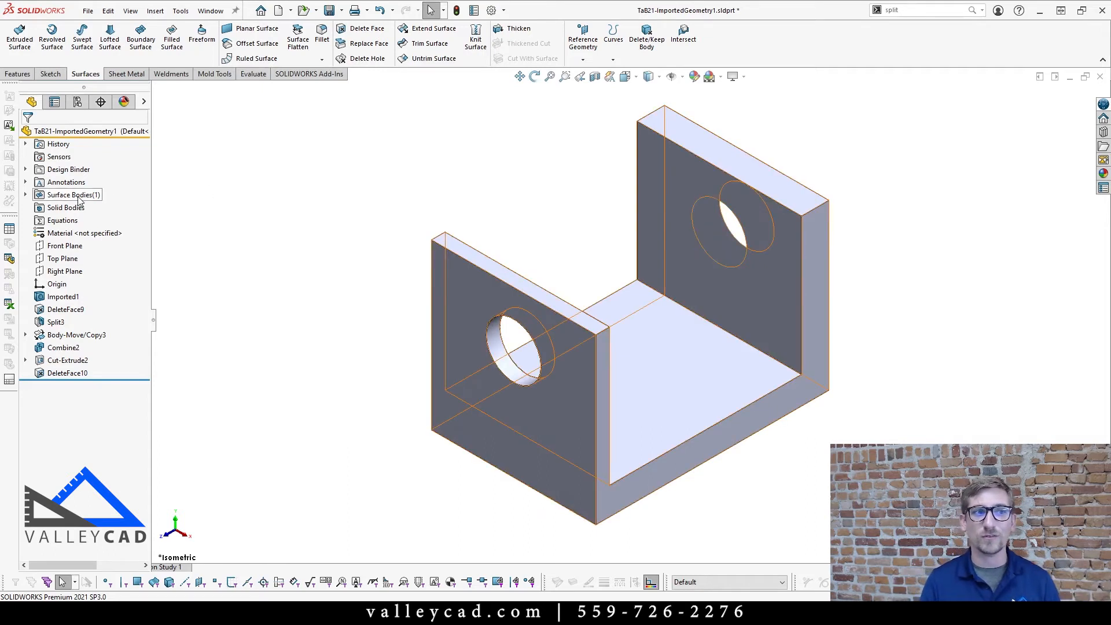
pyautogui.scroll(-3, 689, 212)
pyautogui.moveTo(727, 288); pyautogui.dragTo(760, 275, button='middle')
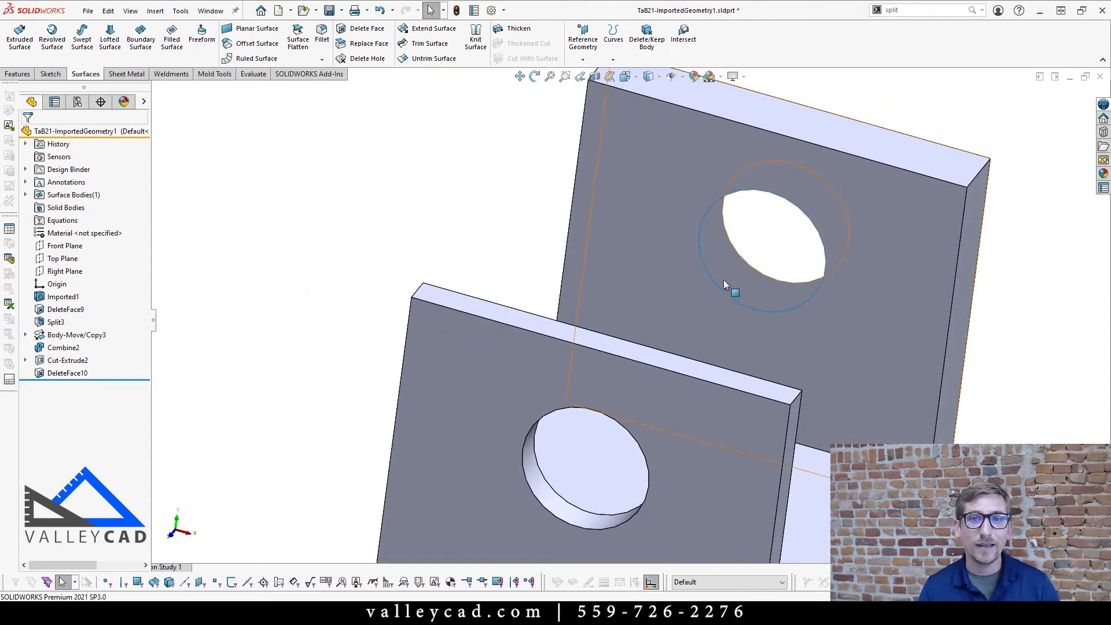
pyautogui.click(481, 297)
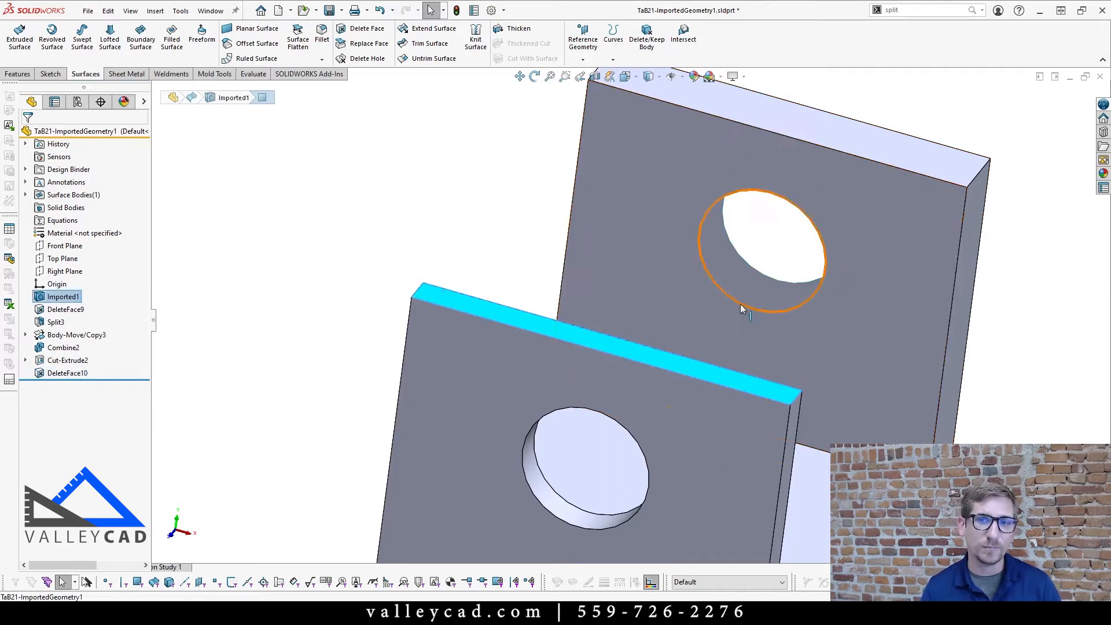
pyautogui.click(427, 201)
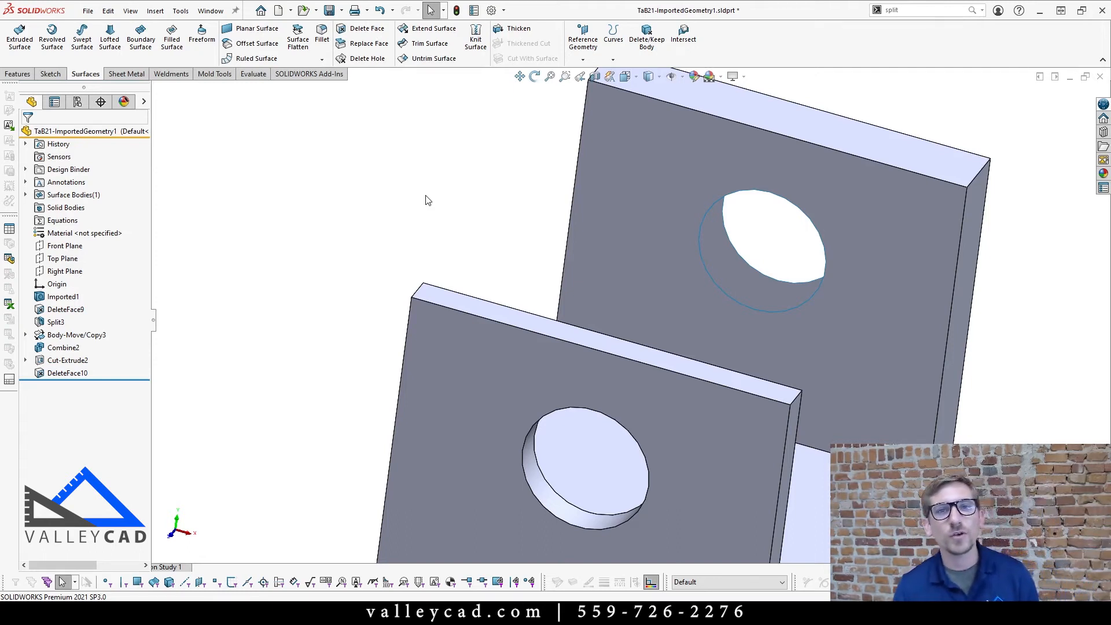
# - Close the circular opening on the thicker flange's inner face by removing its edge with the Delete Hole(s) option
pyautogui.moveTo(439, 201); pyautogui.dragTo(417, 198, button='middle')
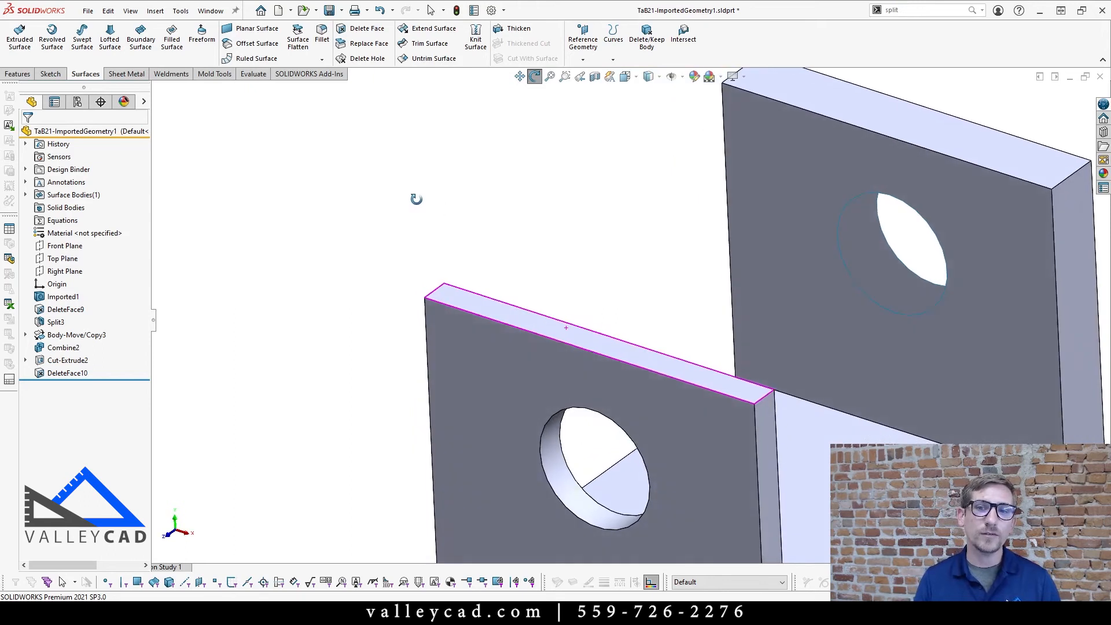
pyautogui.click(894, 313)
pyautogui.scroll(3, 877, 317)
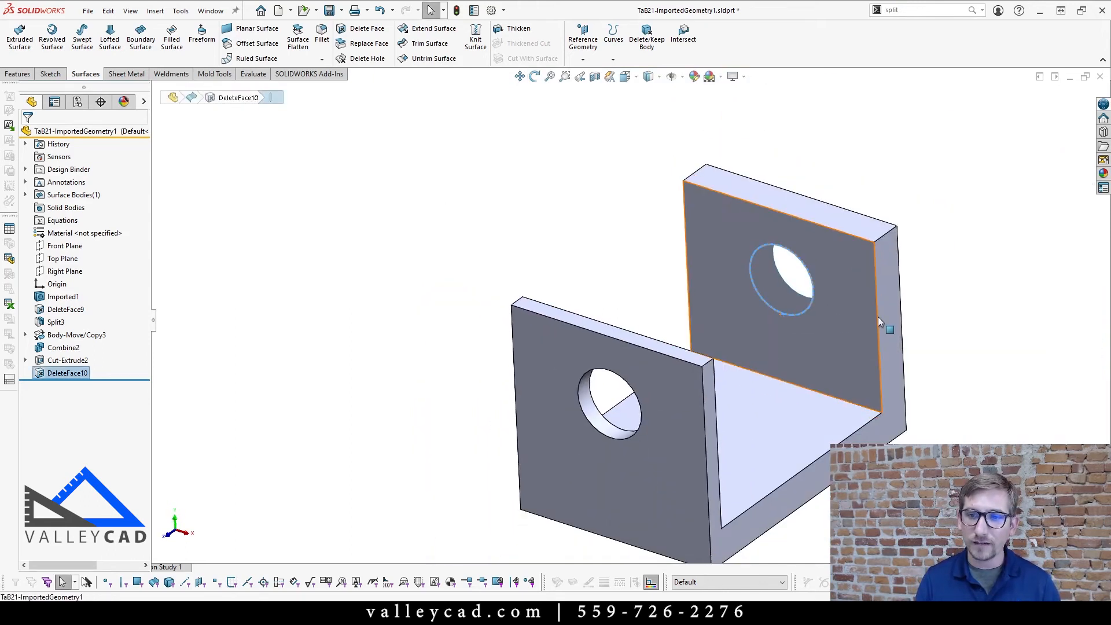
pyautogui.press('Delete')
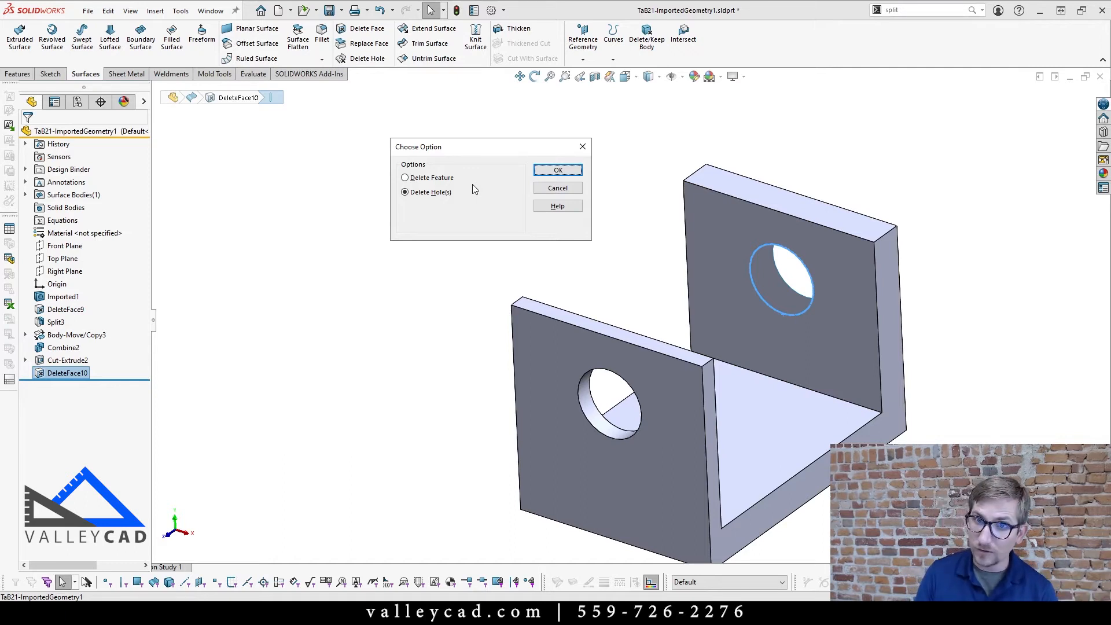
pyautogui.click(548, 171)
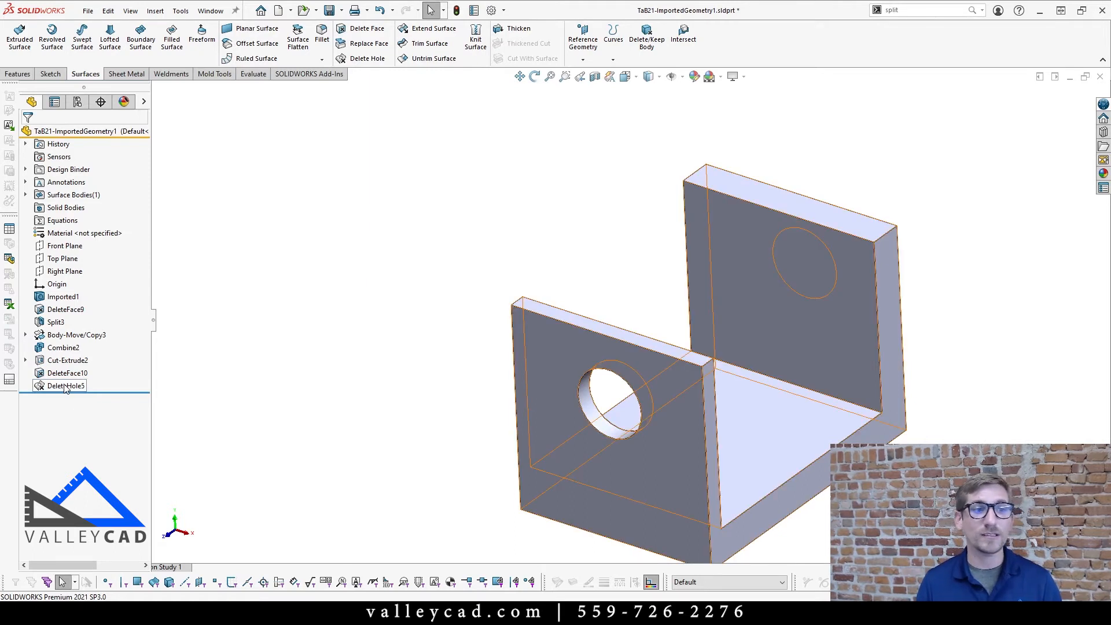
# - Close the remaining circular opening on the thicker flange's outer face with Delete Hole, and check the resulting body type in the feature tree
pyautogui.press('f')
pyautogui.moveTo(482, 315); pyautogui.dragTo(670, 365, button='middle')
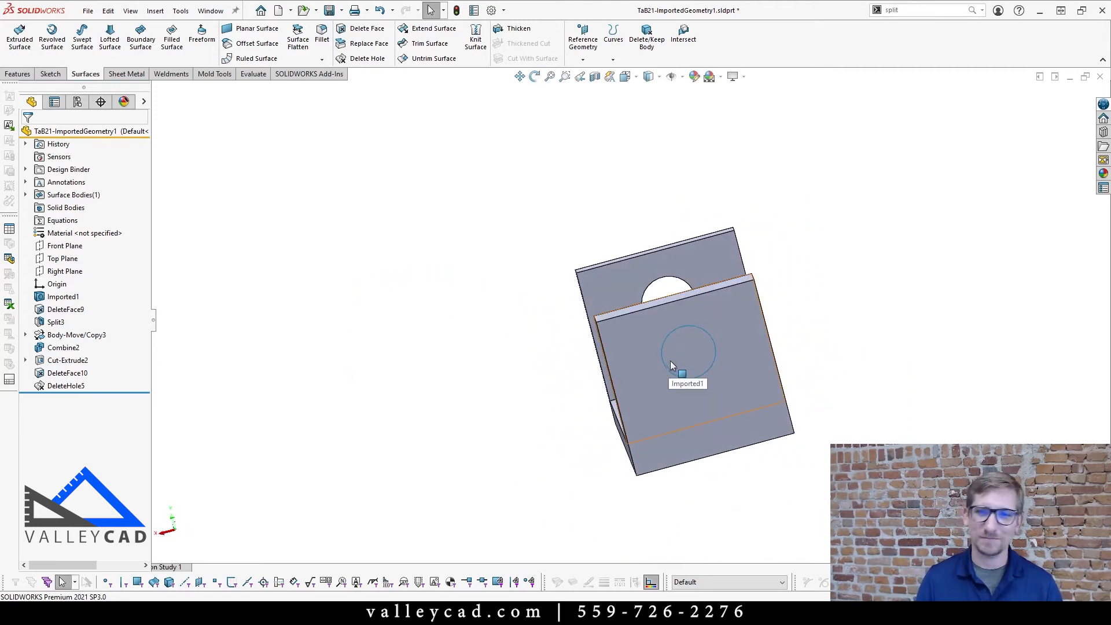
pyautogui.click(675, 379)
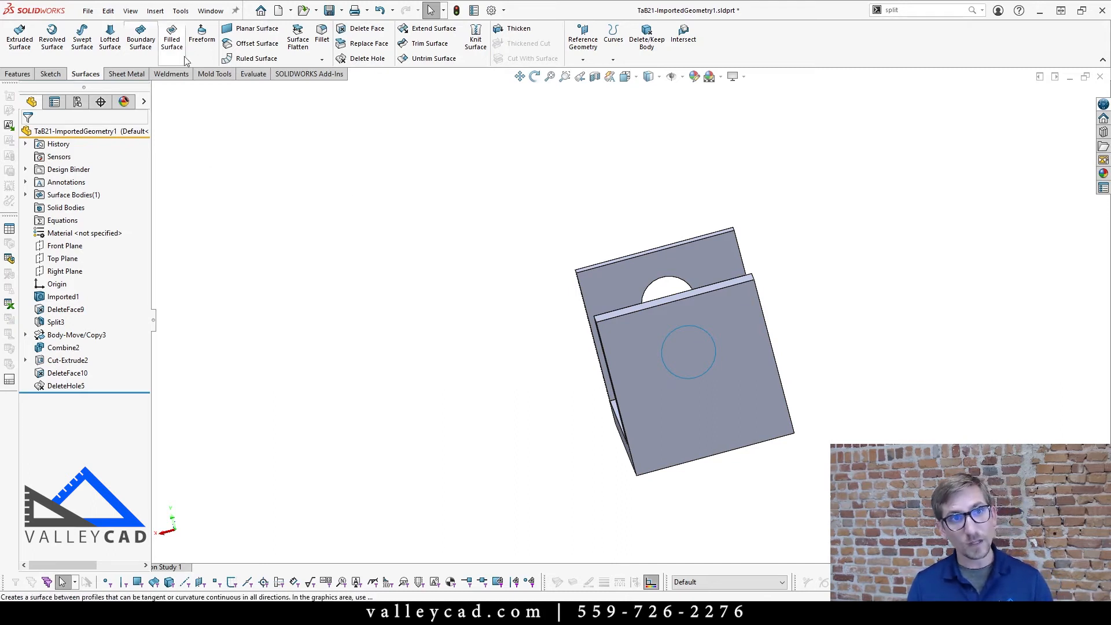
pyautogui.click(355, 59)
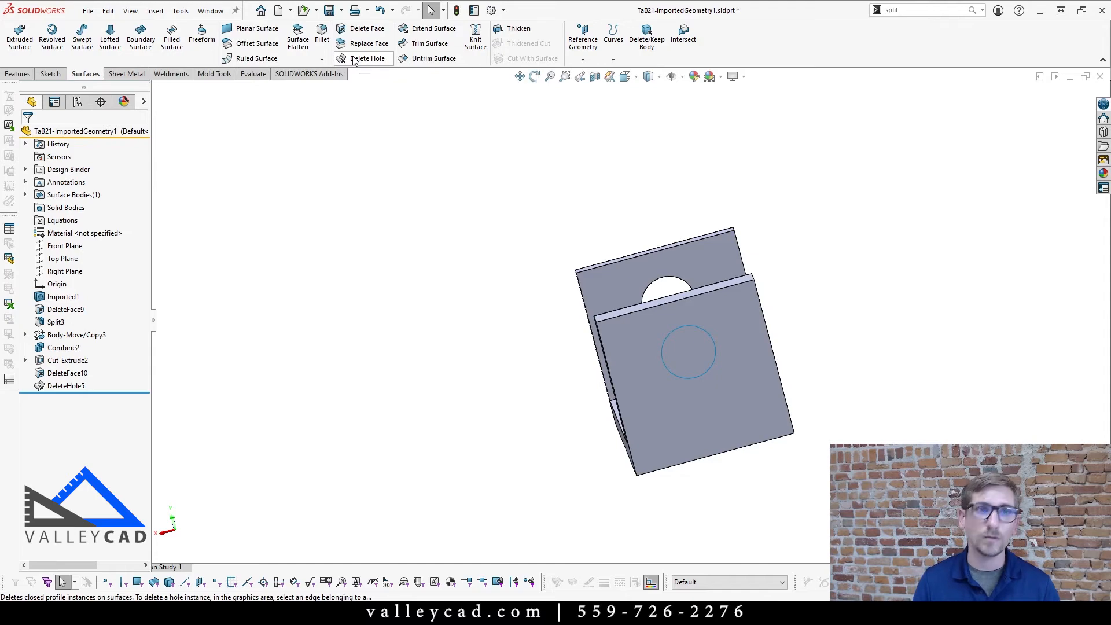
pyautogui.scroll(-5, 599, 344)
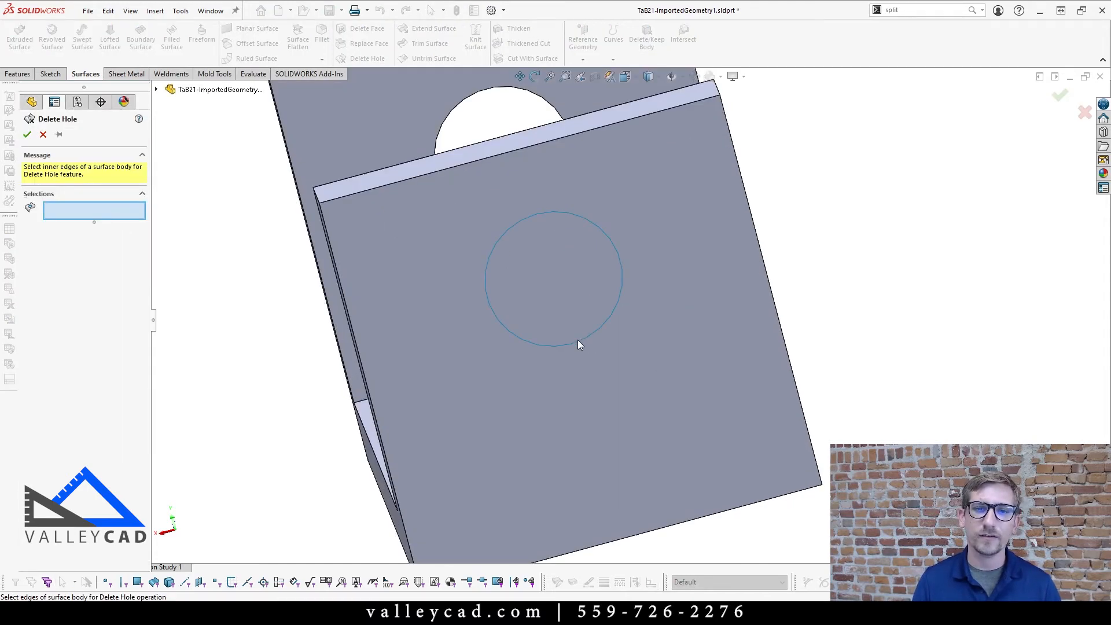
pyautogui.click(577, 342)
pyautogui.rightClick(577, 344)
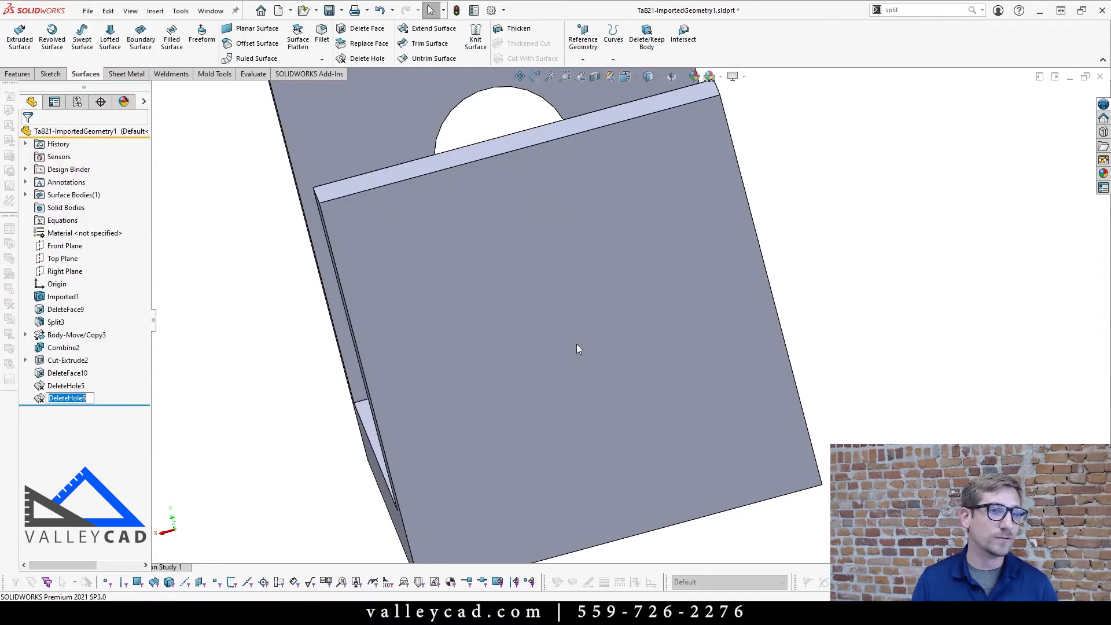
pyautogui.click(249, 322)
pyautogui.scroll(1, 250, 323)
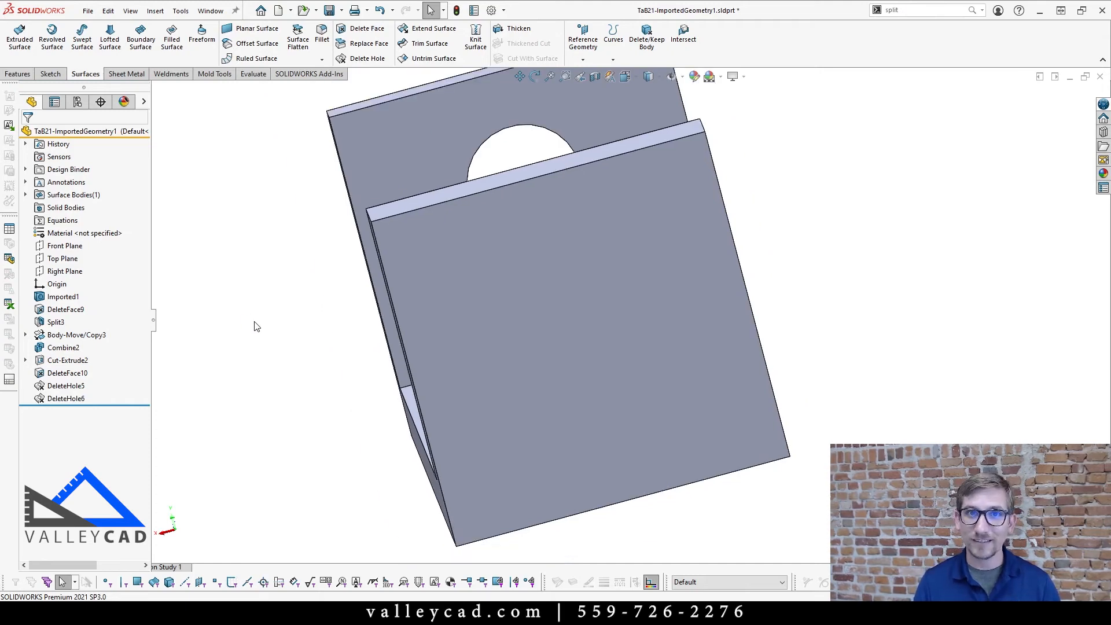
pyautogui.moveTo(318, 339); pyautogui.dragTo(740, 357, button='middle')
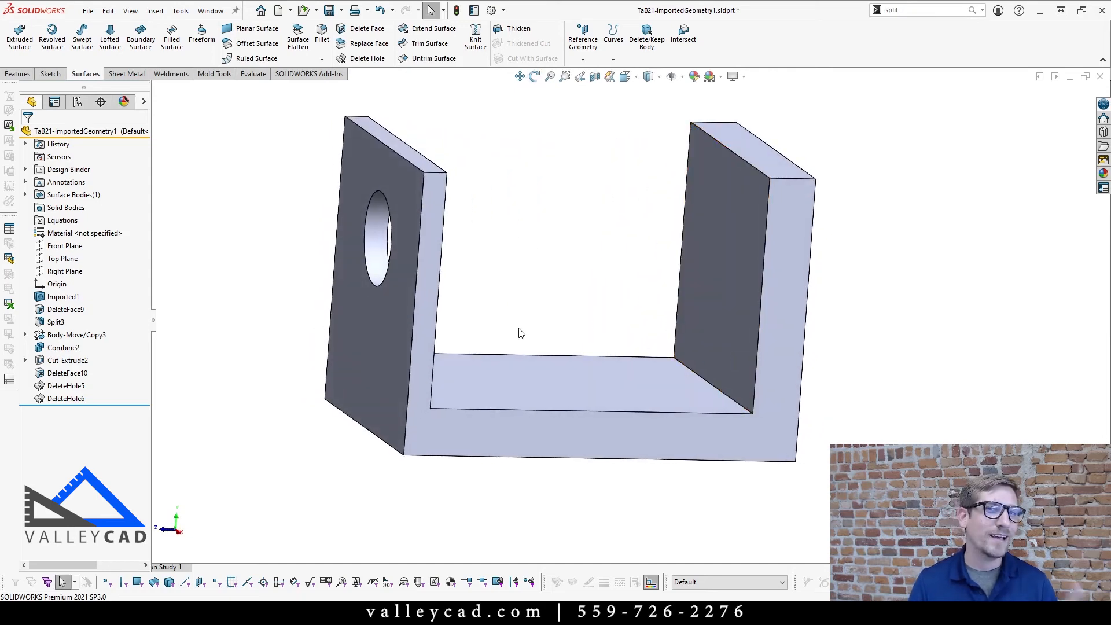
pyautogui.click(76, 196)
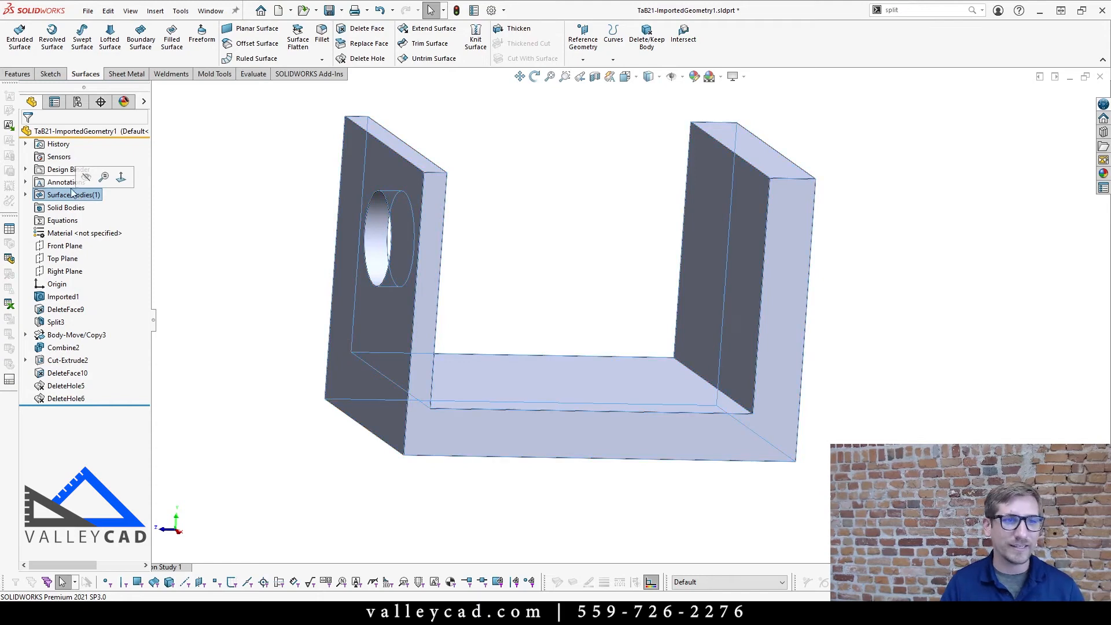
pyautogui.click(226, 316)
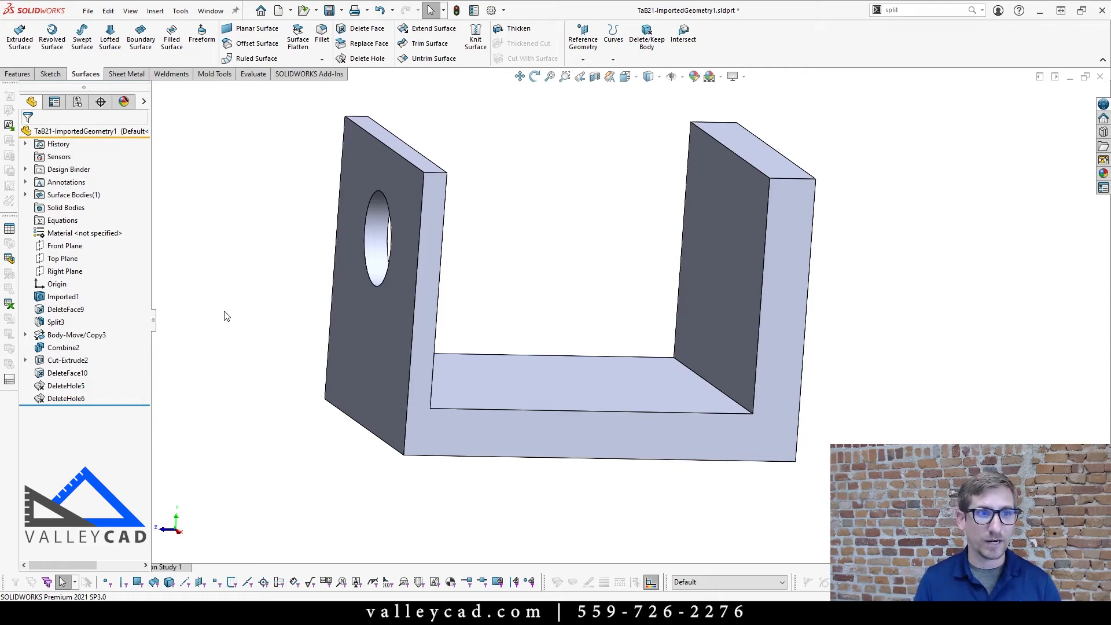
# - Delete the DeleteFace10 feature together with its dependent DeleteHole5 and DeleteHole6 features
pyautogui.click(65, 374)
pyautogui.keyDown('shift'); pyautogui.click(66, 399); pyautogui.keyUp('shift')
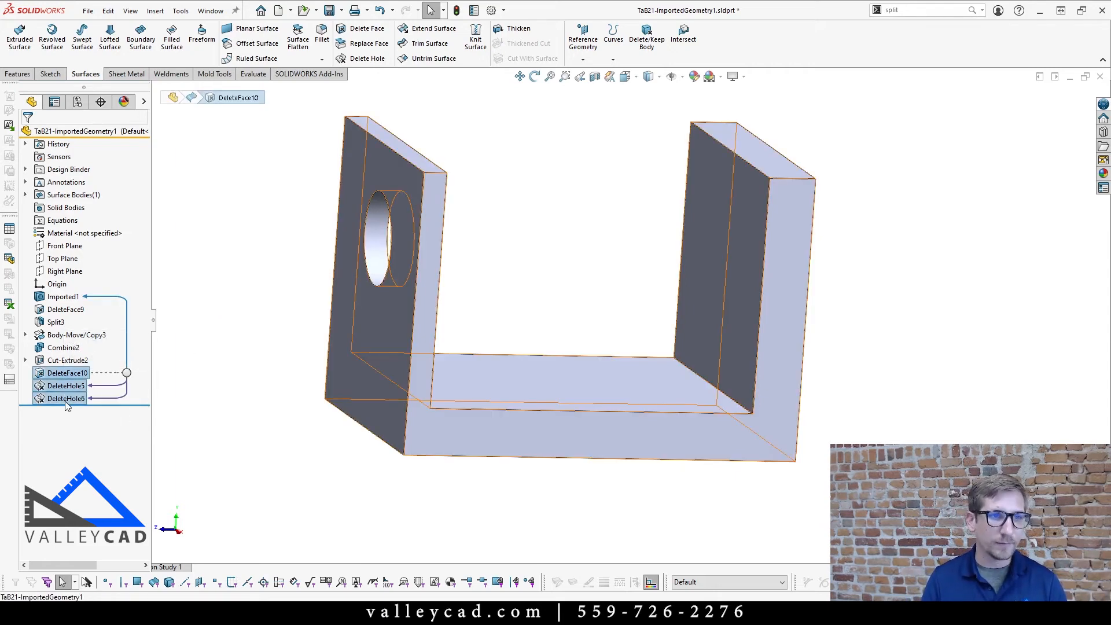
pyautogui.press('Delete')
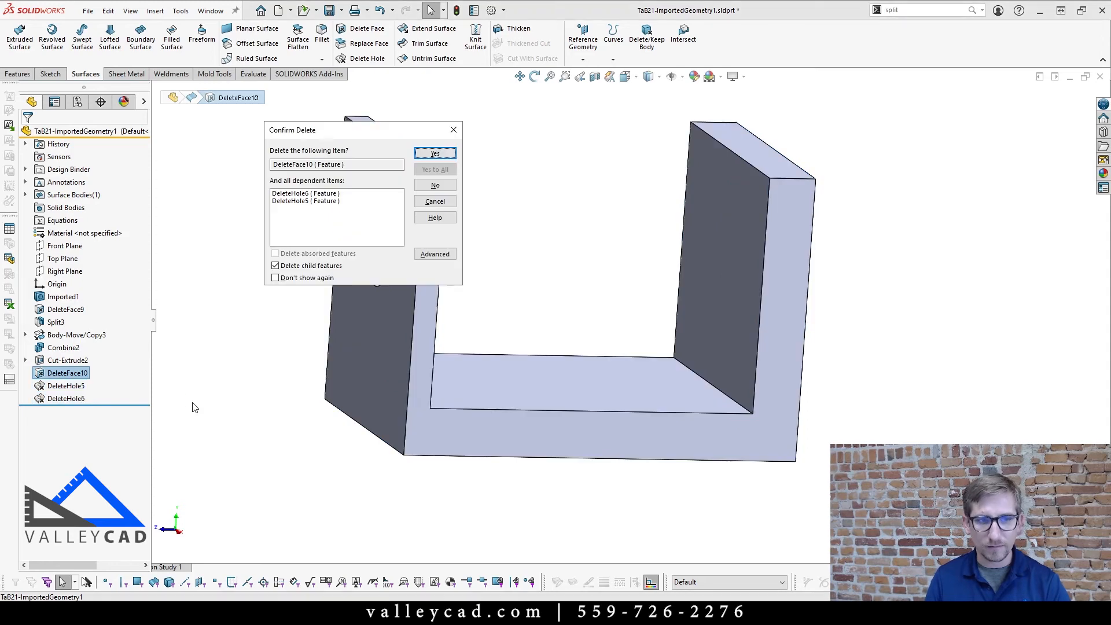
pyautogui.click(431, 158)
# - Apply Delete Face to the cylindrical hole face in the thicker flange, using Delete and Fill with Tangent fill
pyautogui.moveTo(634, 231); pyautogui.dragTo(680, 266, button='middle')
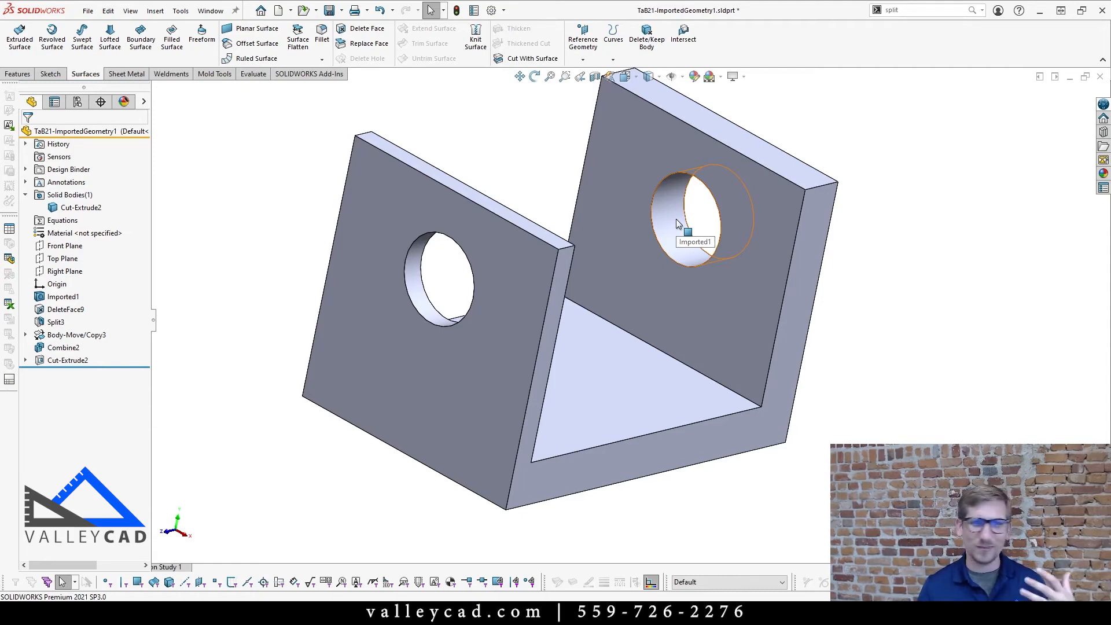
pyautogui.click(366, 35)
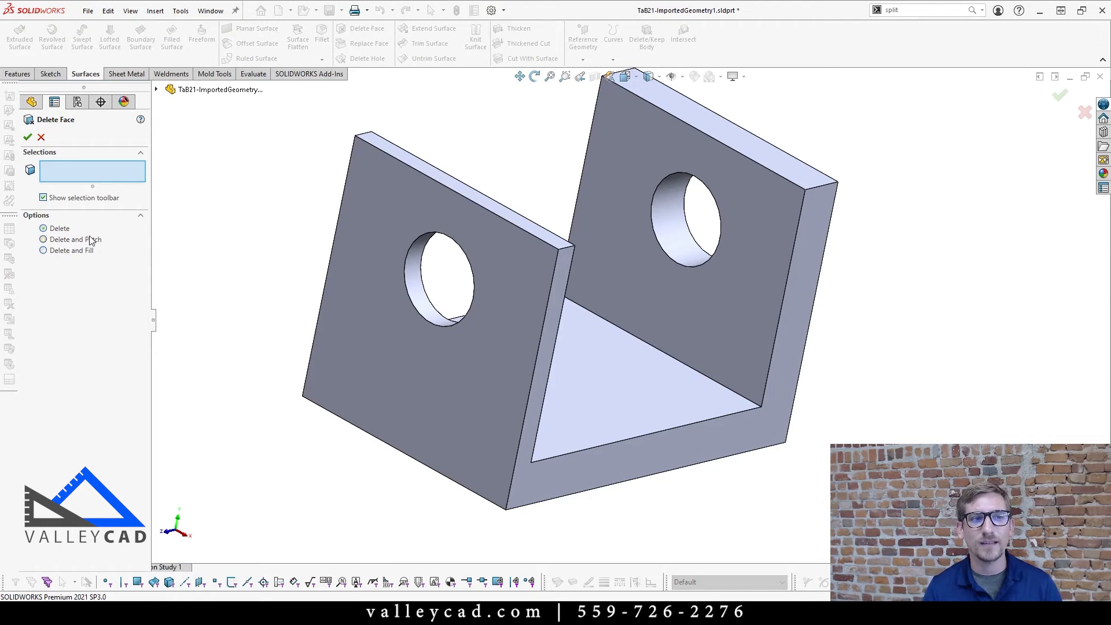
pyautogui.click(74, 251)
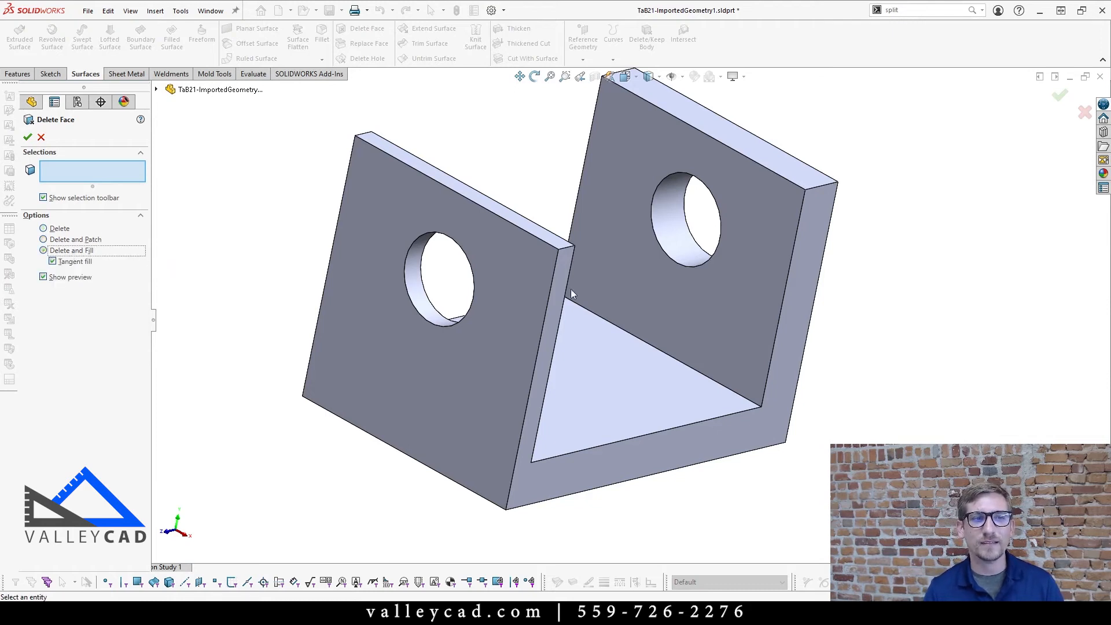
pyautogui.click(681, 228)
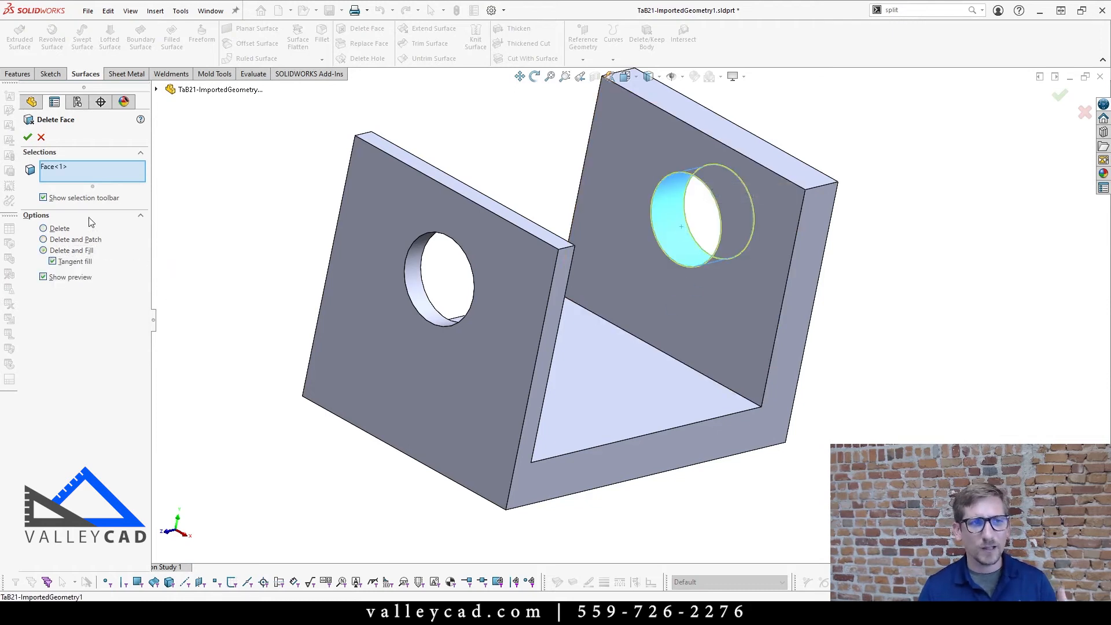
pyautogui.click(28, 139)
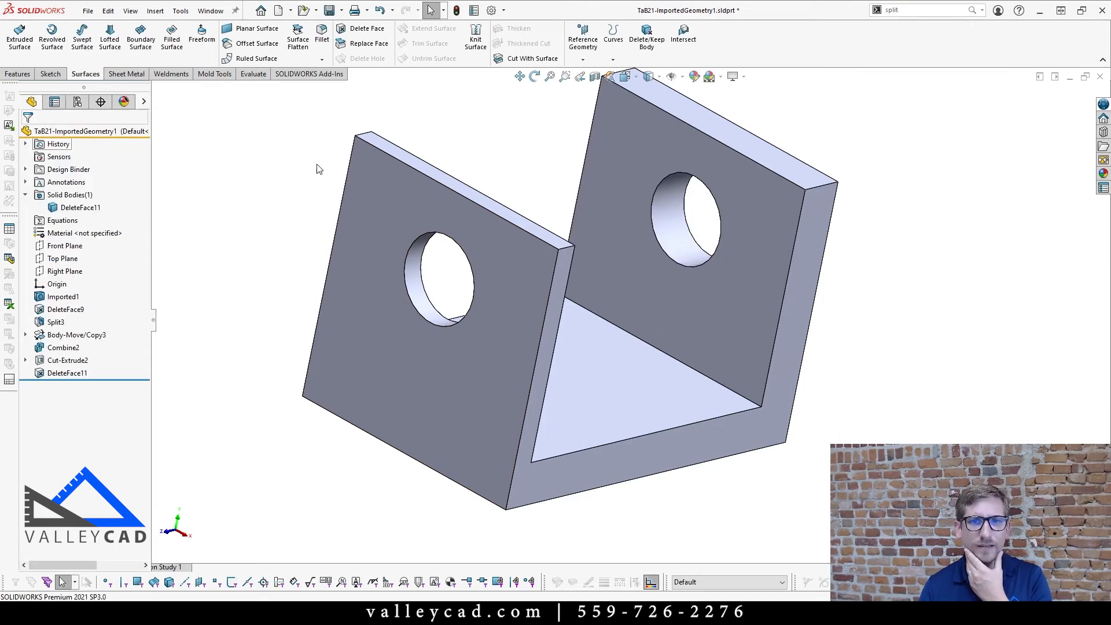
pyautogui.click(665, 242)
pyautogui.click(179, 376)
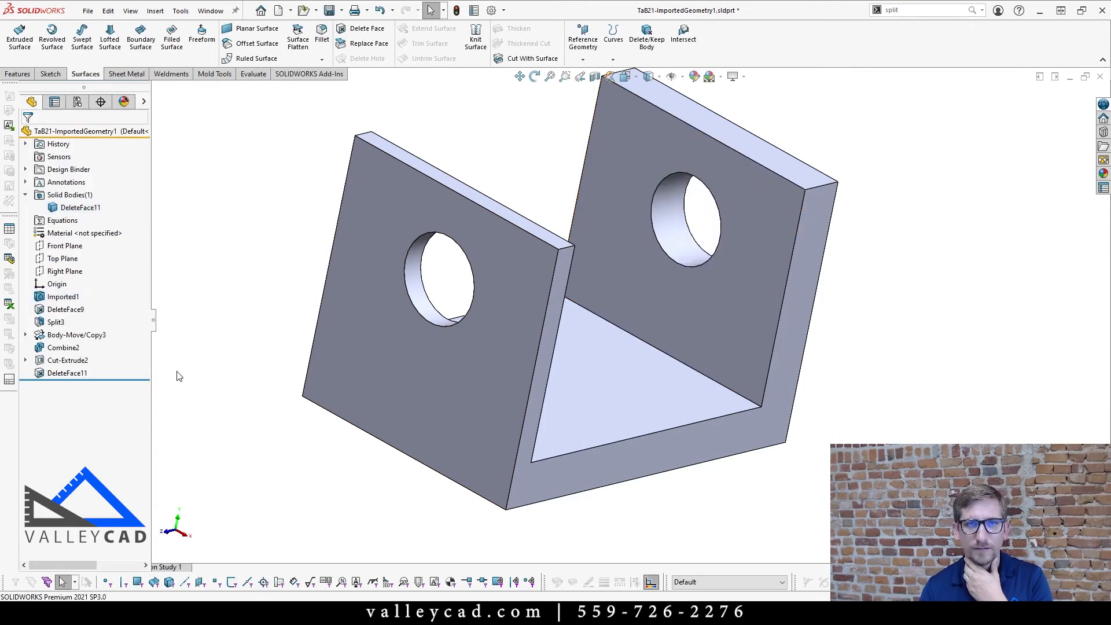
# - Edit the DeleteFace11 feature to use the Delete and Patch option, and inspect the thicker flange
pyautogui.rightClick(77, 371)
pyautogui.click(82, 334)
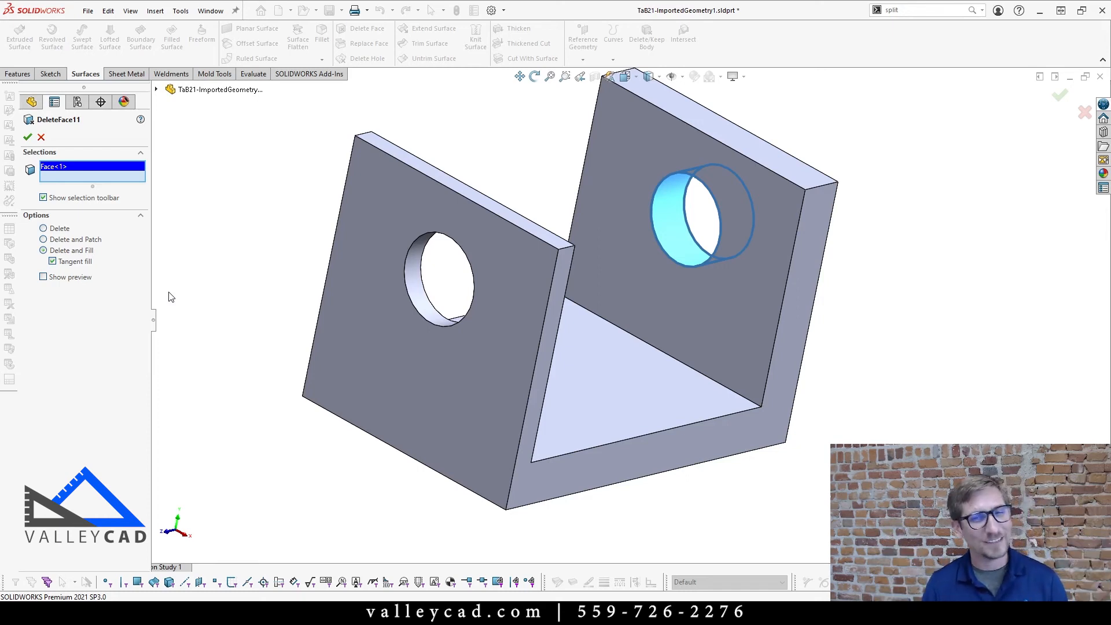
pyautogui.click(77, 242)
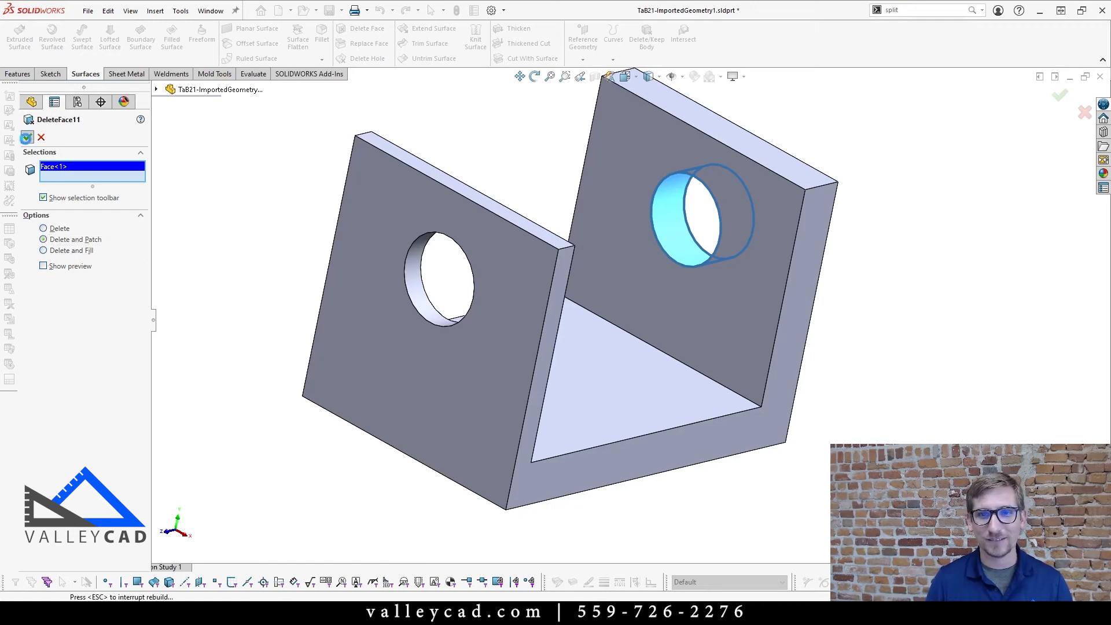
pyautogui.click(27, 137)
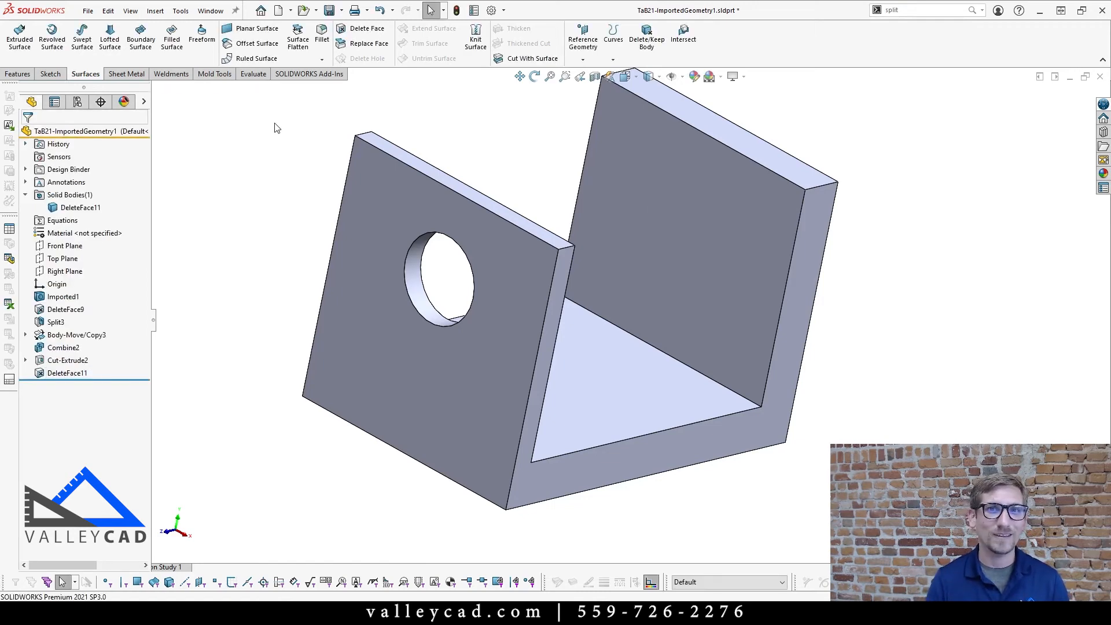
pyautogui.hotkey('ctrl', '7')
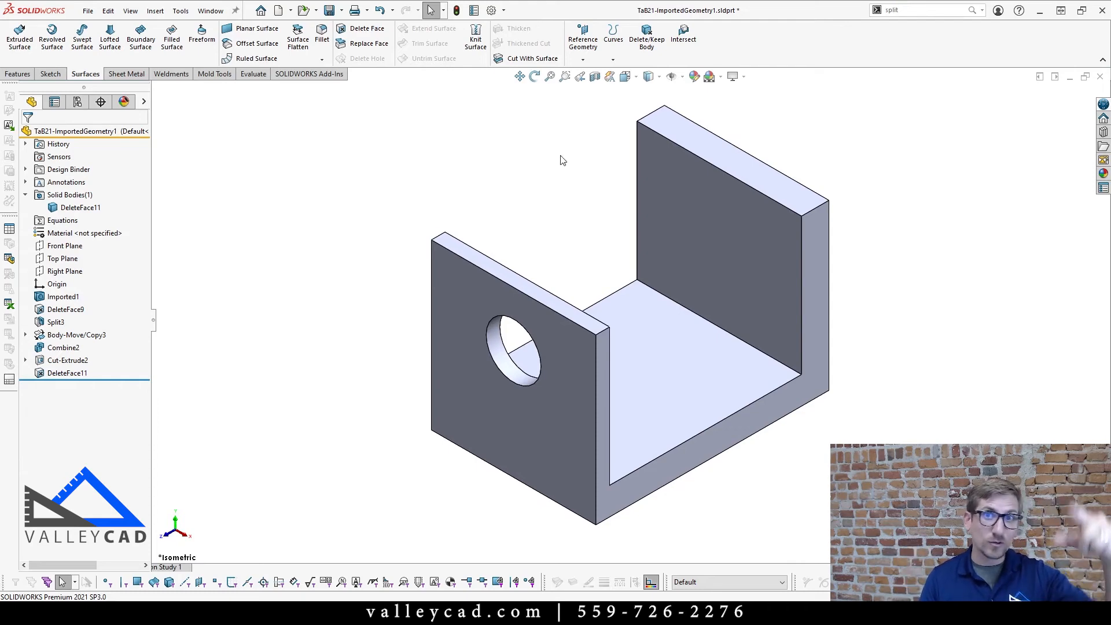
pyautogui.moveTo(561, 161); pyautogui.dragTo(584, 184, button='middle')
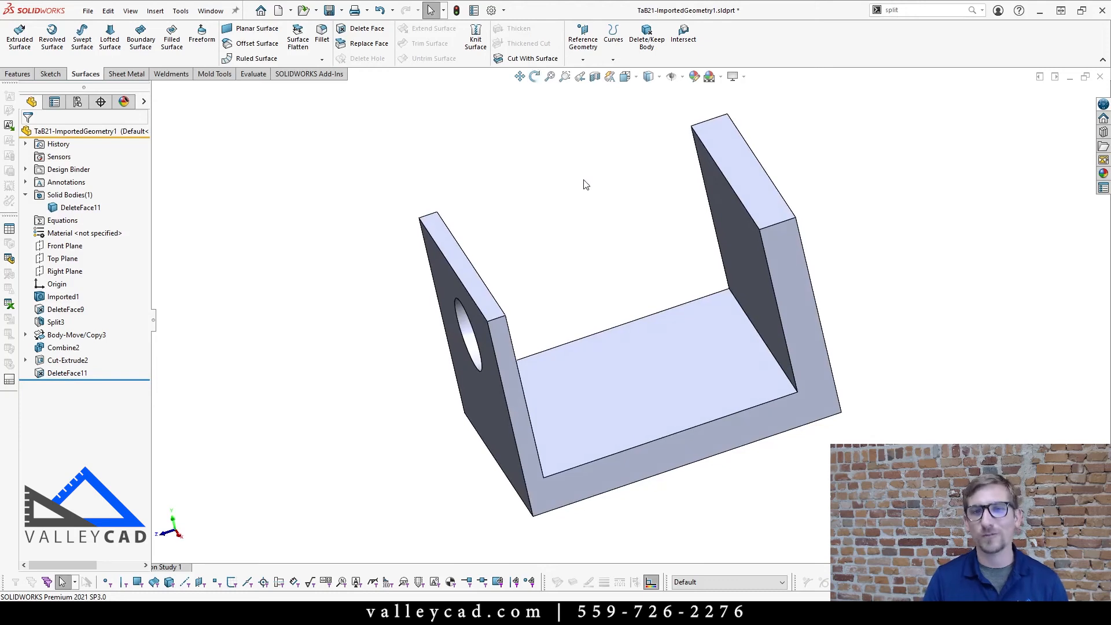
pyautogui.hotkey('ctrl', '7')
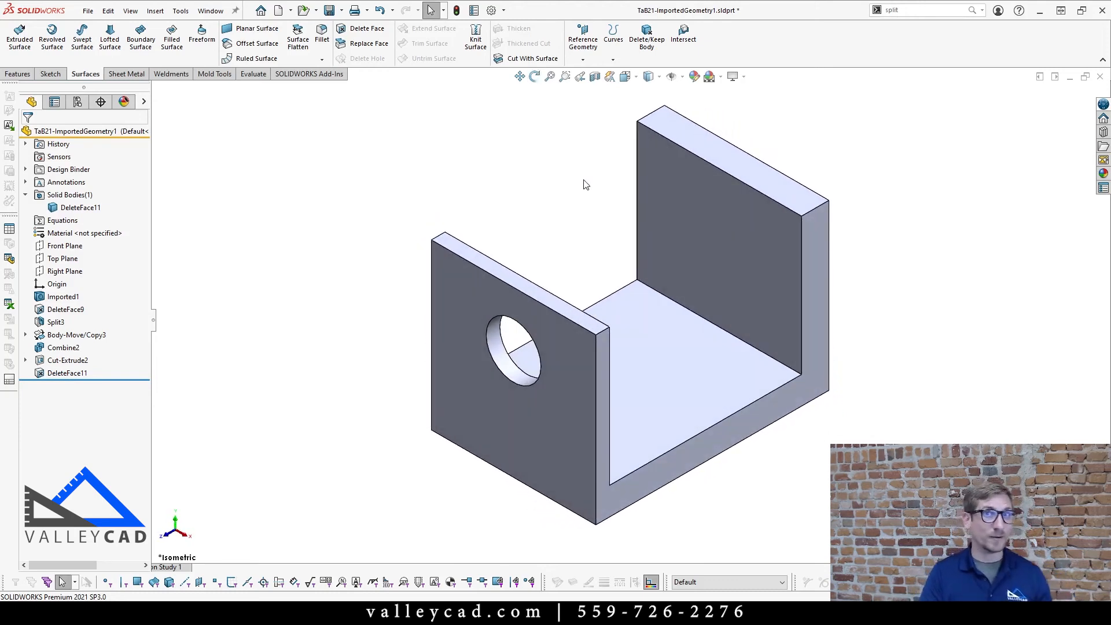
# - Add a symmetric 0.5 in fillet along the inner edge where the base meets the thicker flange
pyautogui.click(671, 299)
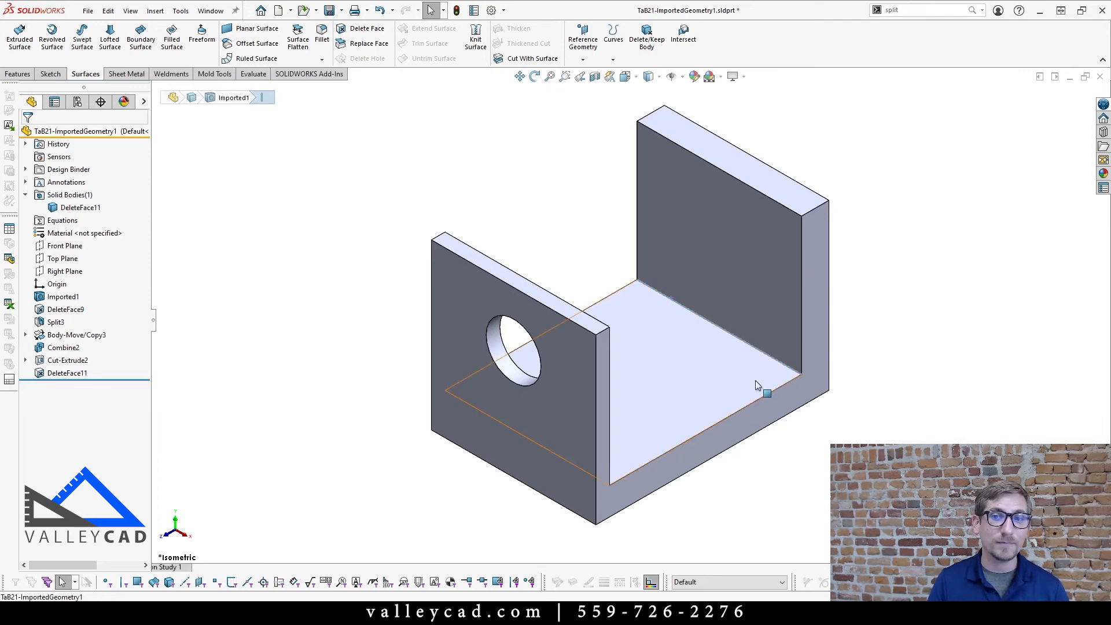
pyautogui.moveTo(808, 395); pyautogui.dragTo(743, 370, button='middle')
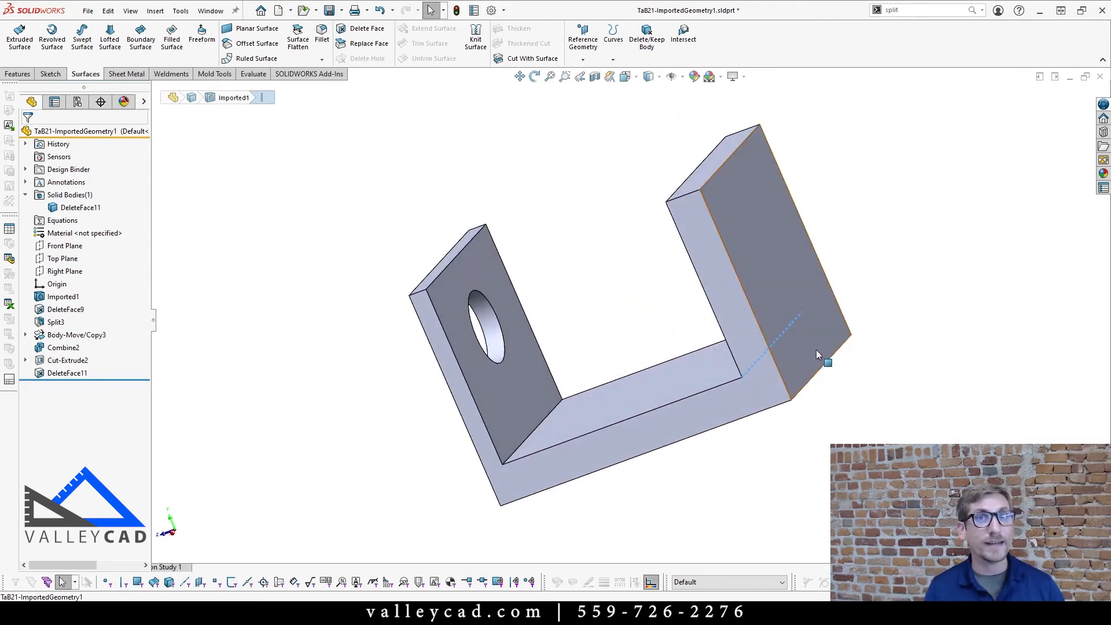
pyautogui.moveTo(429, 215); pyautogui.dragTo(693, 323, button='middle')
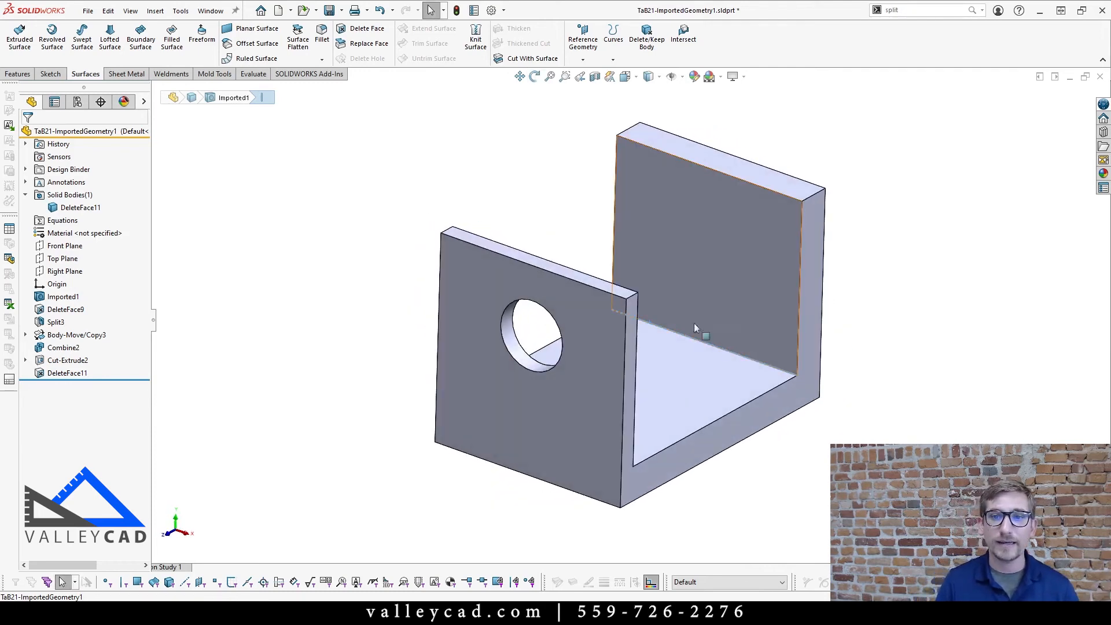
pyautogui.moveTo(738, 370); pyautogui.dragTo(397, 206, button='middle')
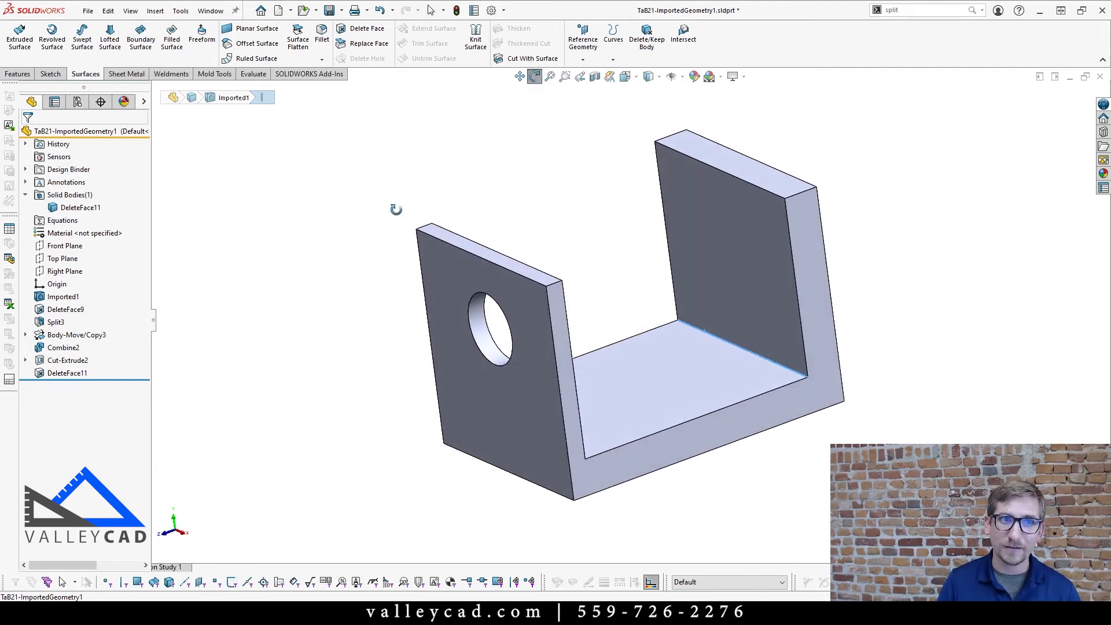
pyautogui.click(321, 47)
pyautogui.click(86, 369)
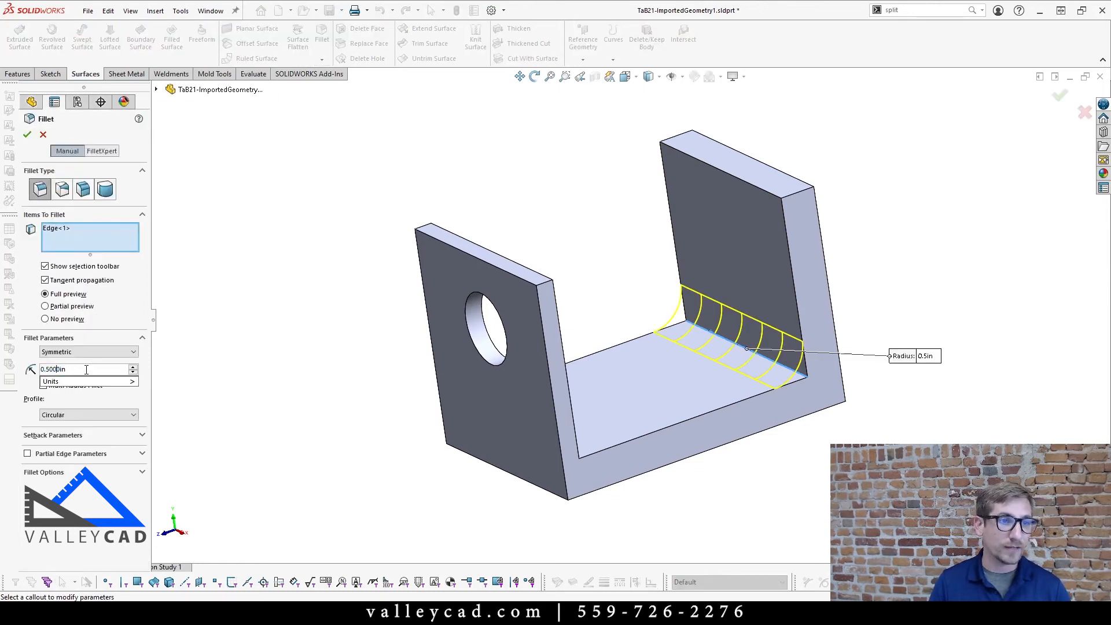
pyautogui.click(29, 138)
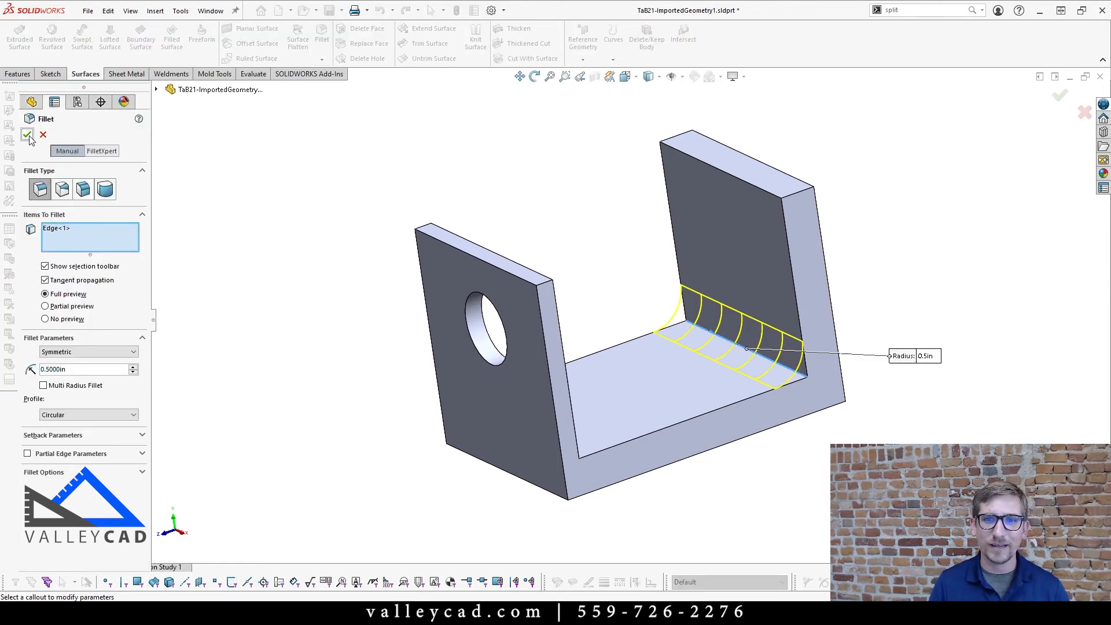
pyautogui.click(307, 193)
pyautogui.hotkey('ctrl', '7')
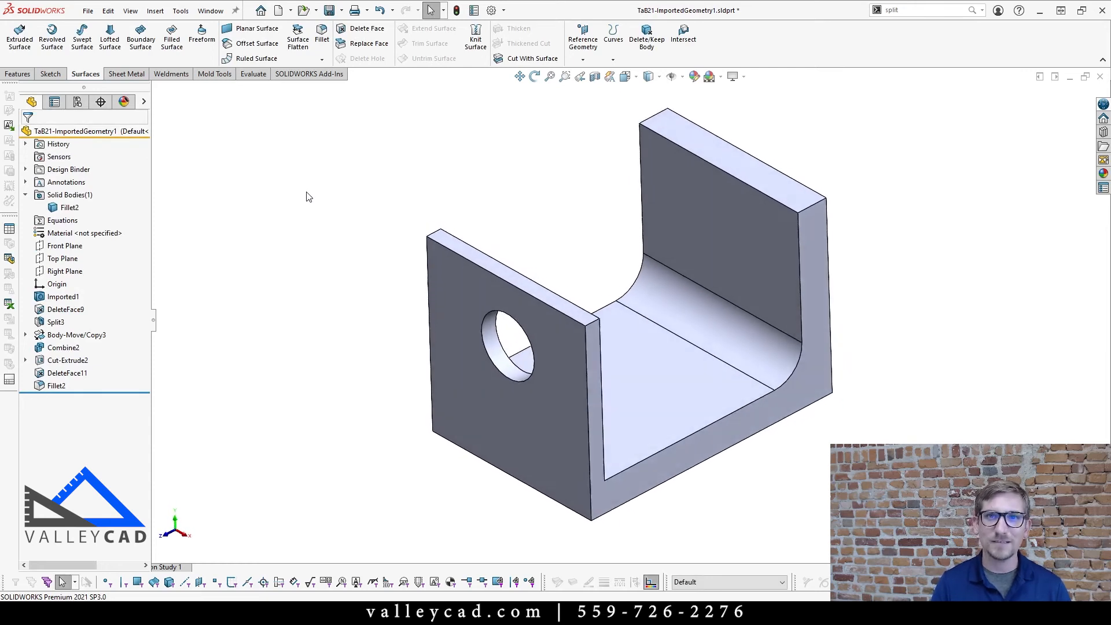
pyautogui.moveTo(615, 266); pyautogui.dragTo(760, 326, button='middle')
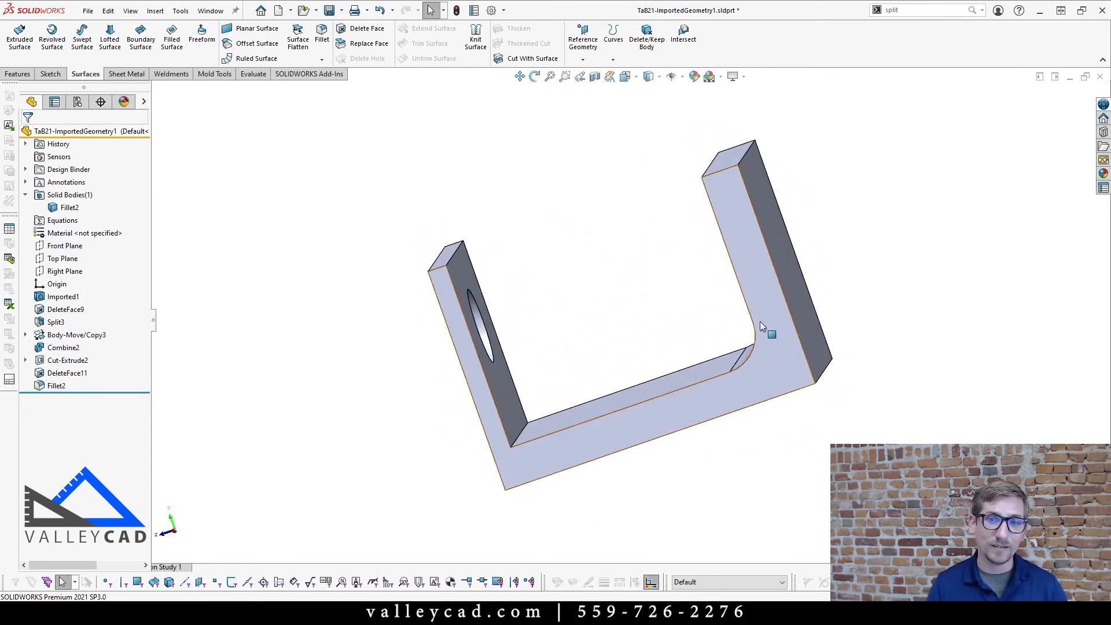
# - Measure the thickness of the flange with the hole between its outer and inner faces
pyautogui.scroll(2, 695, 362)
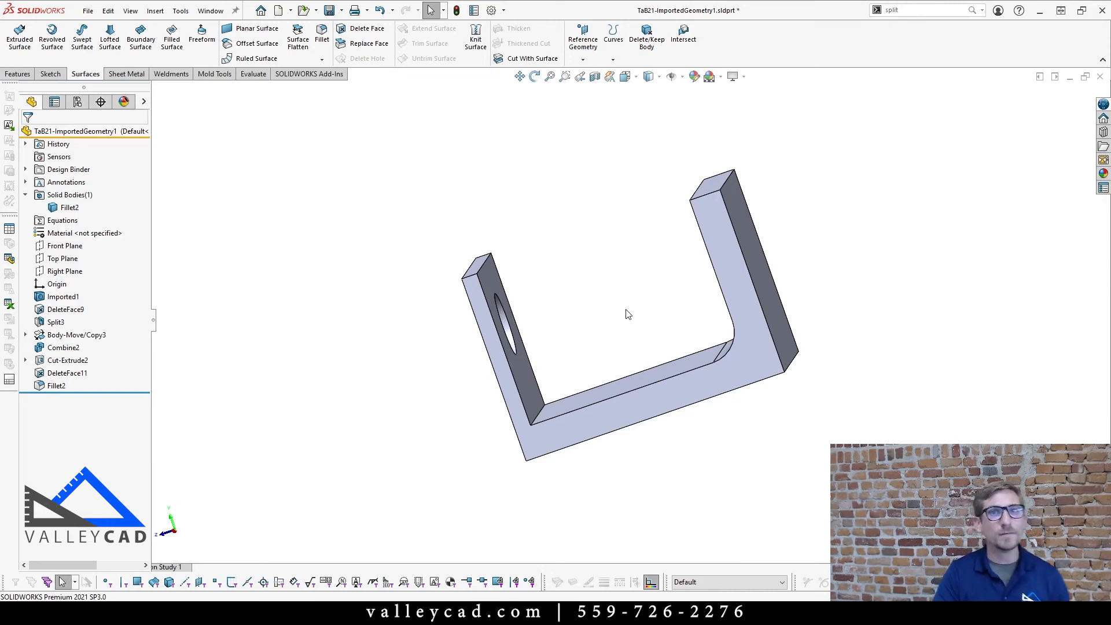
pyautogui.moveTo(627, 312); pyautogui.dragTo(654, 278, button='middle')
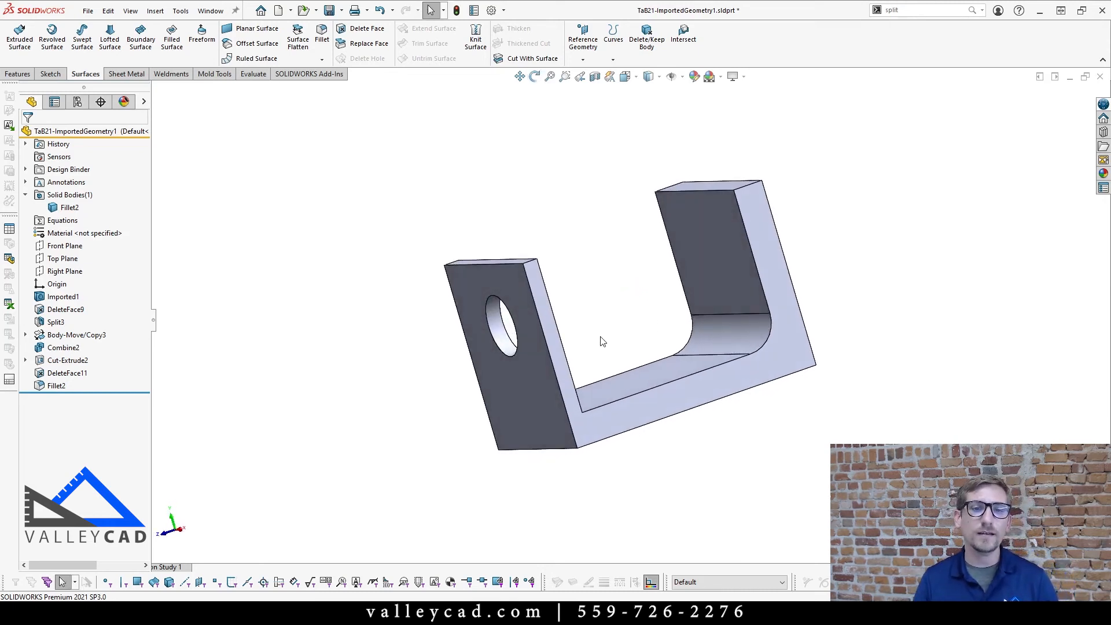
pyautogui.click(543, 380)
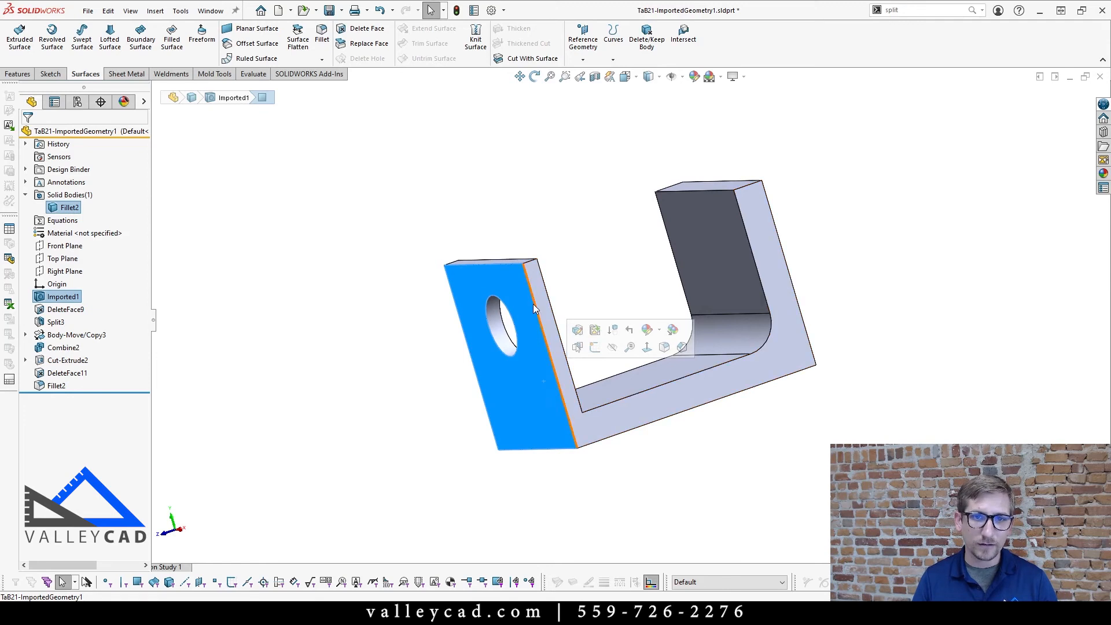
pyautogui.moveTo(627, 228); pyautogui.dragTo(748, 269, button='middle')
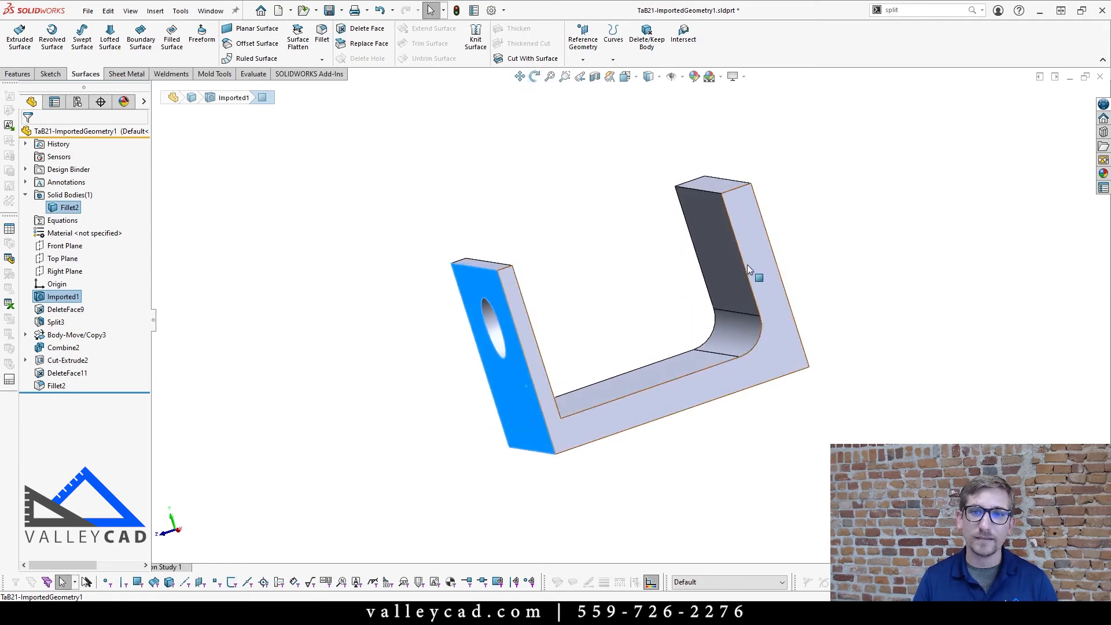
pyautogui.click(618, 203)
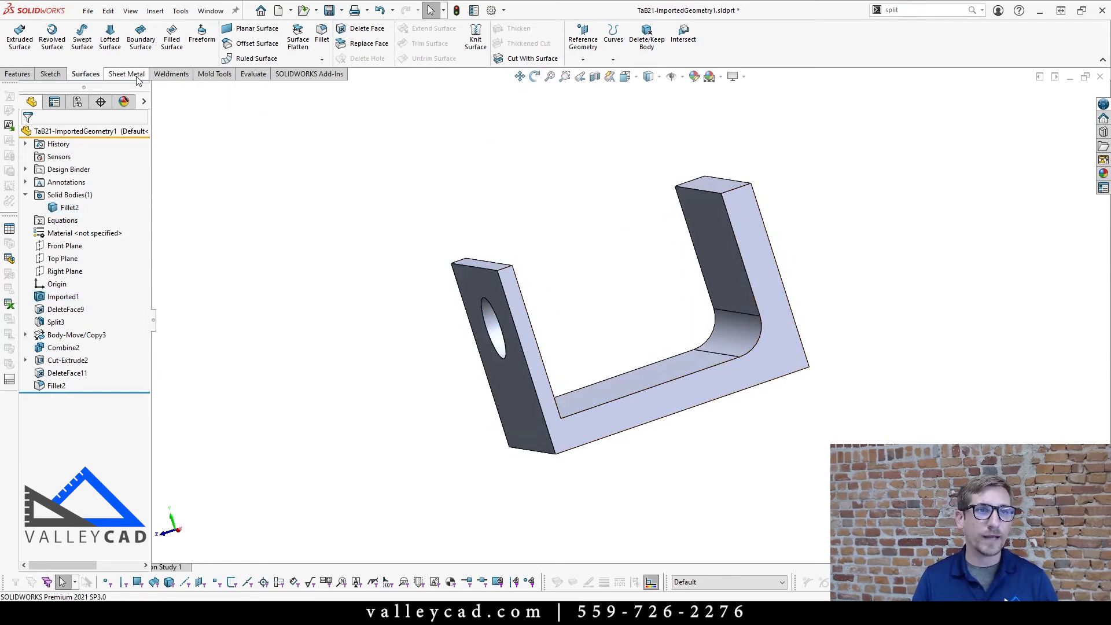
pyautogui.click(253, 74)
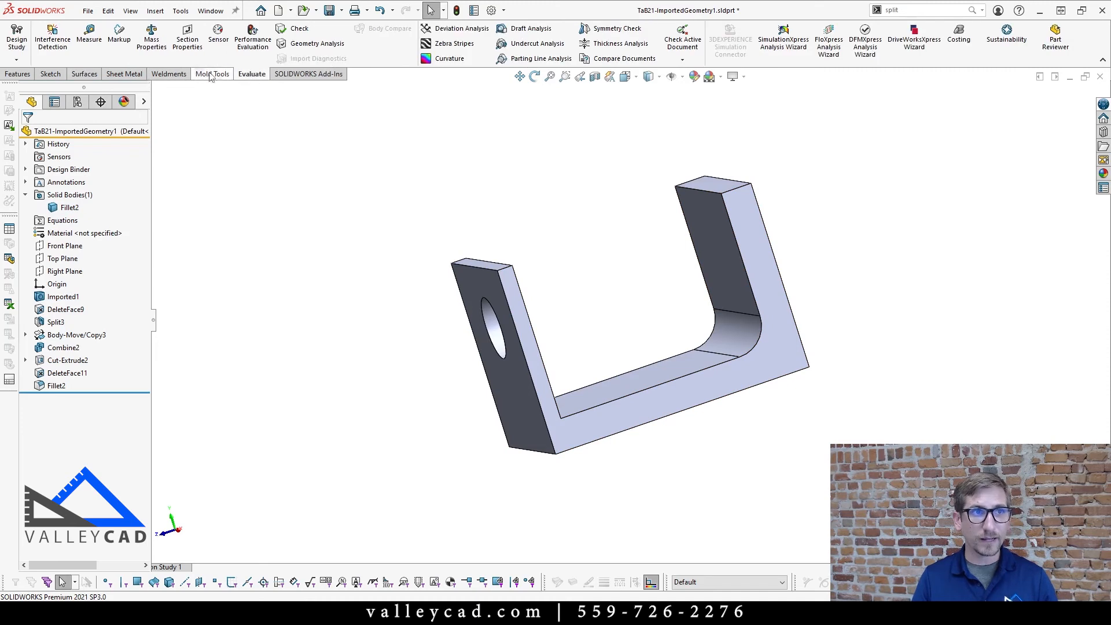
pyautogui.click(97, 52)
pyautogui.click(473, 277)
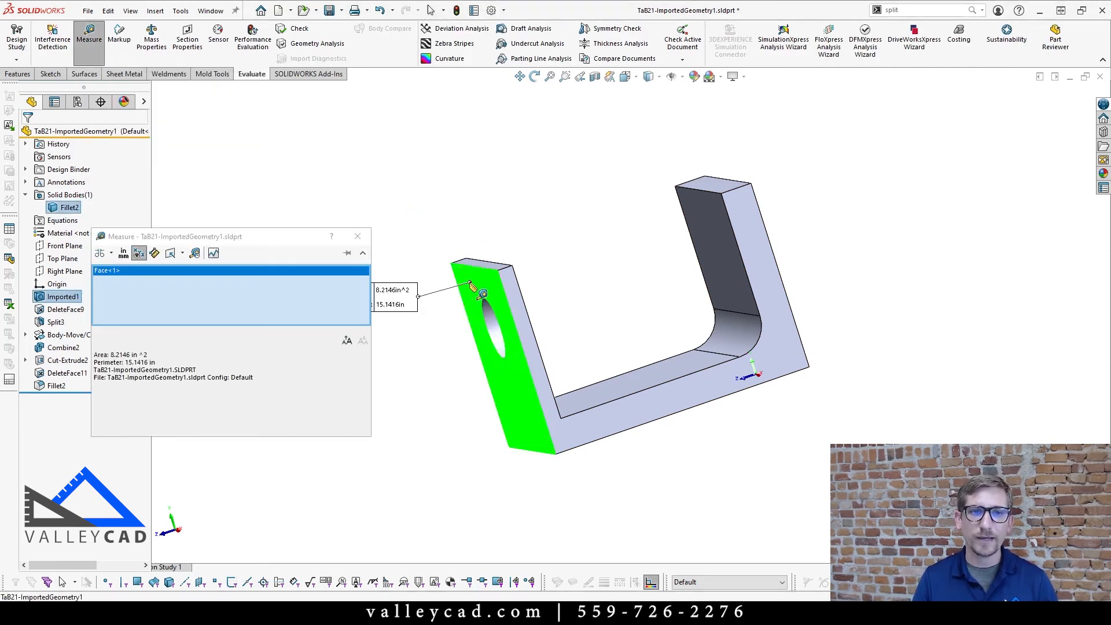
pyautogui.moveTo(483, 304); pyautogui.dragTo(486, 335, button='middle')
pyautogui.scroll(2, 471, 334)
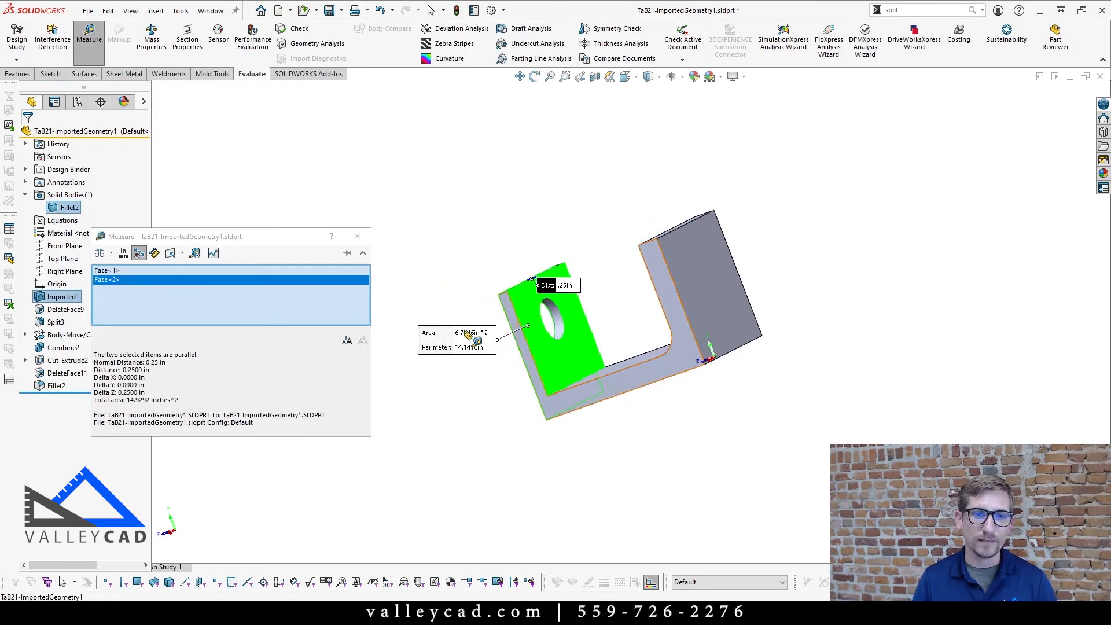
pyautogui.scroll(-2, 514, 297)
pyautogui.click(504, 215)
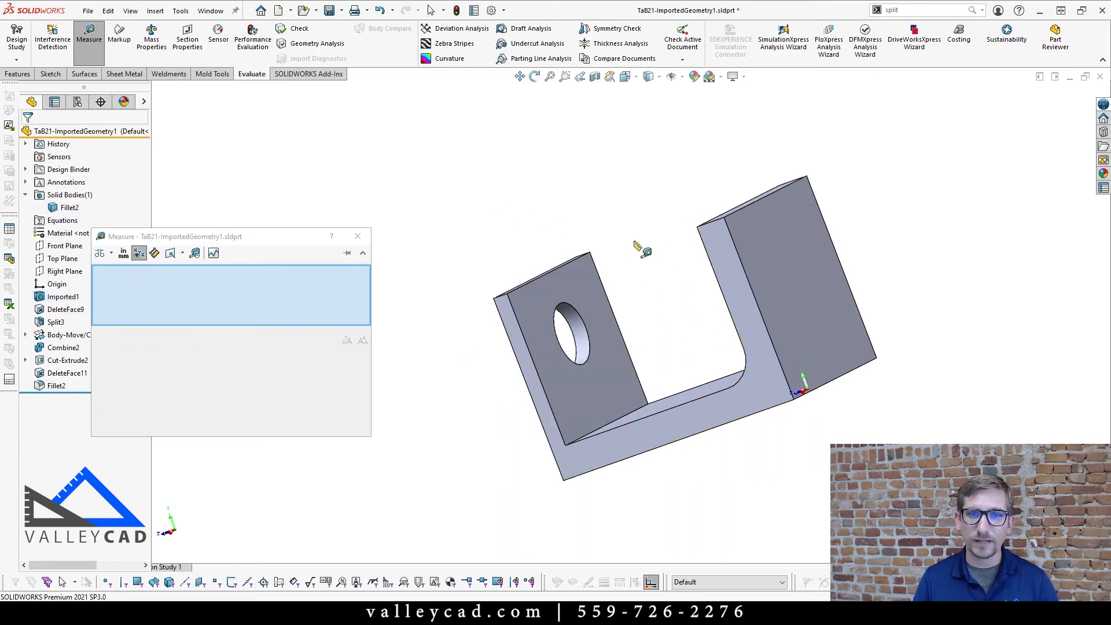
# - Measure the thickness of the filleted flange between its two large parallel faces and close the measurement
pyautogui.moveTo(640, 247); pyautogui.dragTo(747, 272, button='middle')
pyautogui.click(766, 298)
pyautogui.click(813, 277)
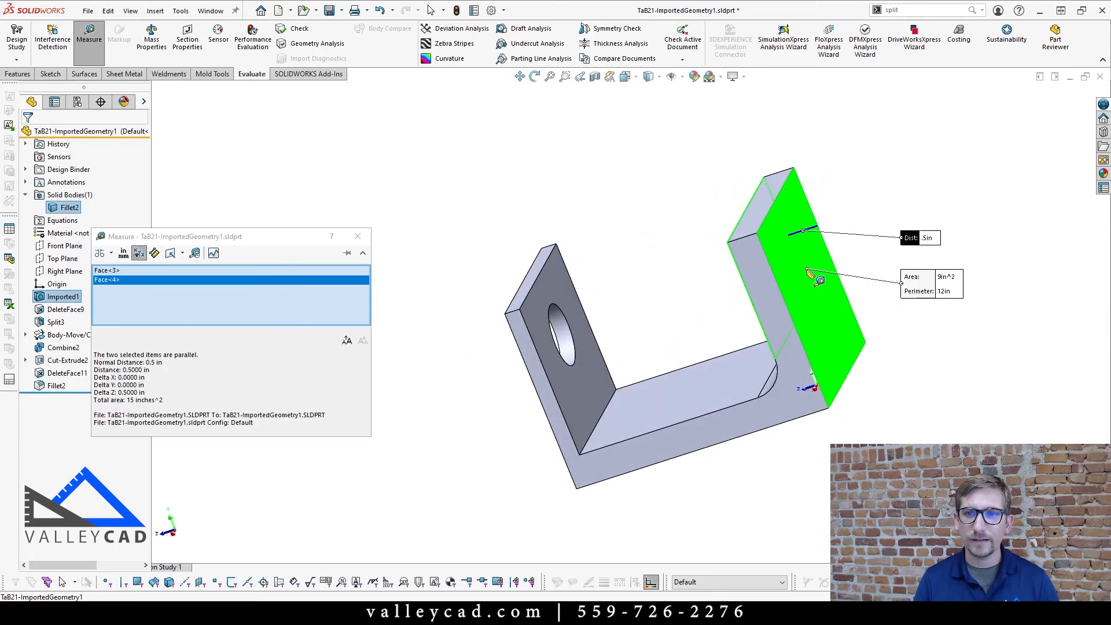
pyautogui.click(925, 194)
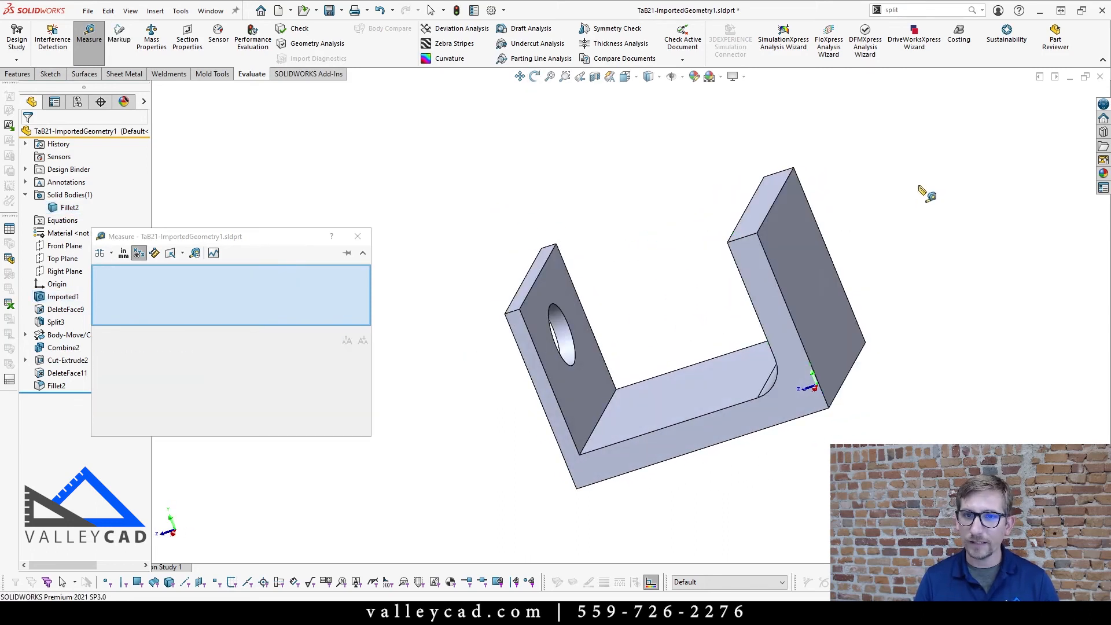
pyautogui.click(357, 236)
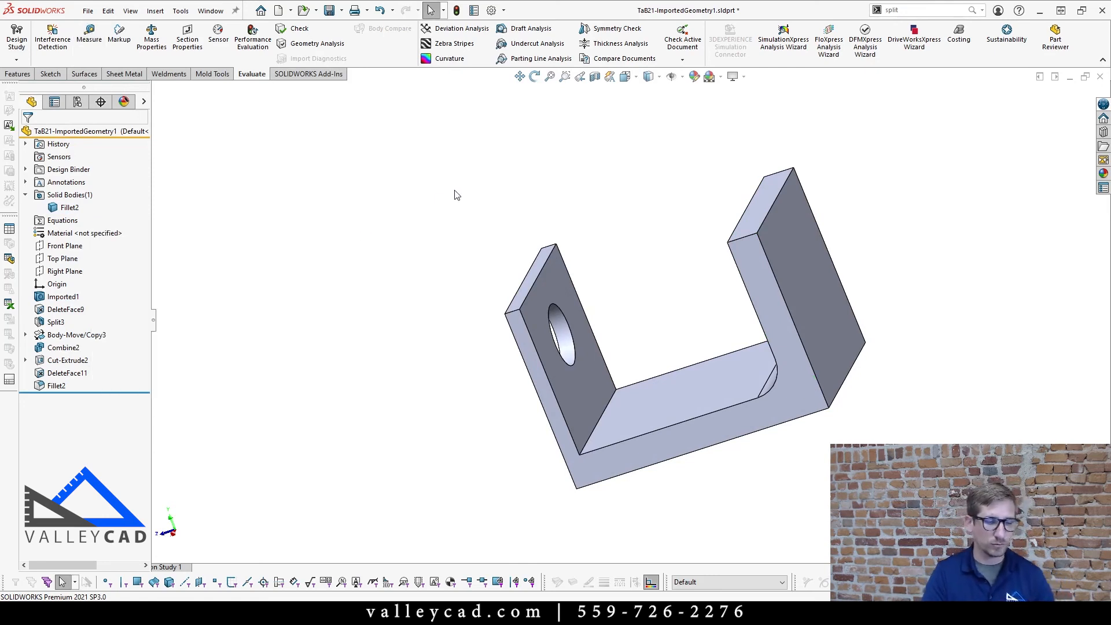
# - Use Move Face to offset the outer face of the flange with the hole outward by 0.25 in, and inspect the result
pyautogui.write('w')
pyautogui.write('move')
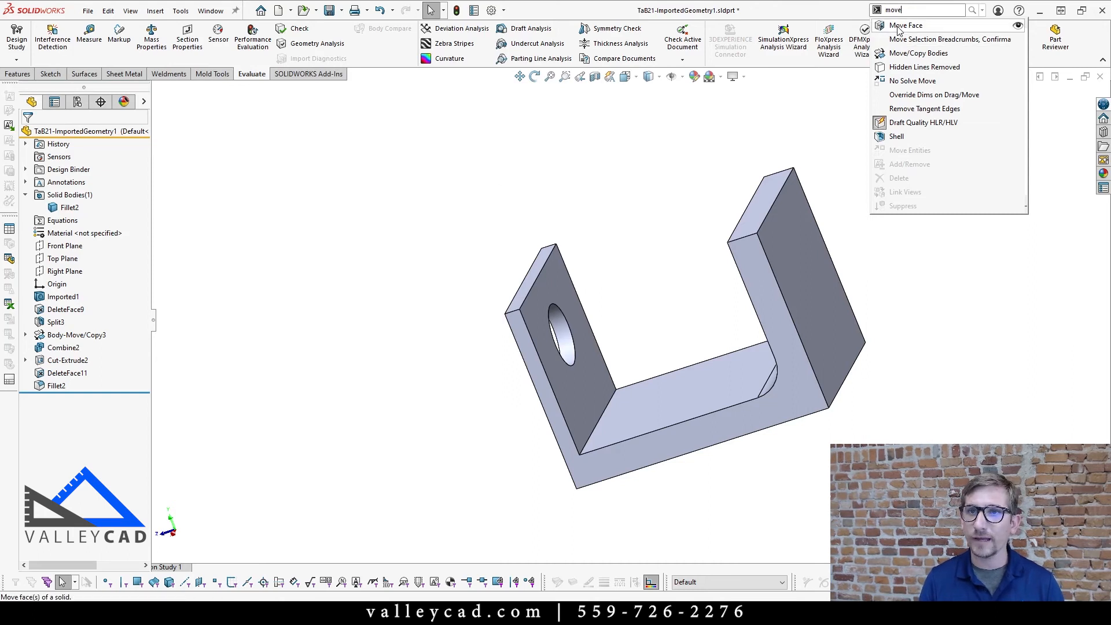
pyautogui.click(899, 28)
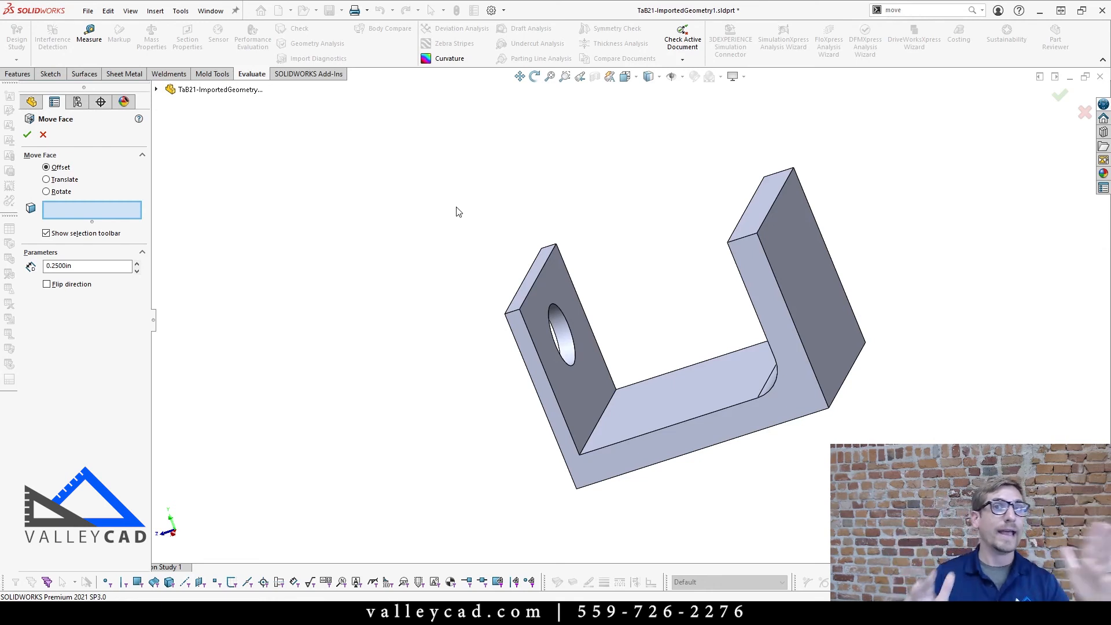
pyautogui.moveTo(420, 262); pyautogui.dragTo(454, 238, button='middle')
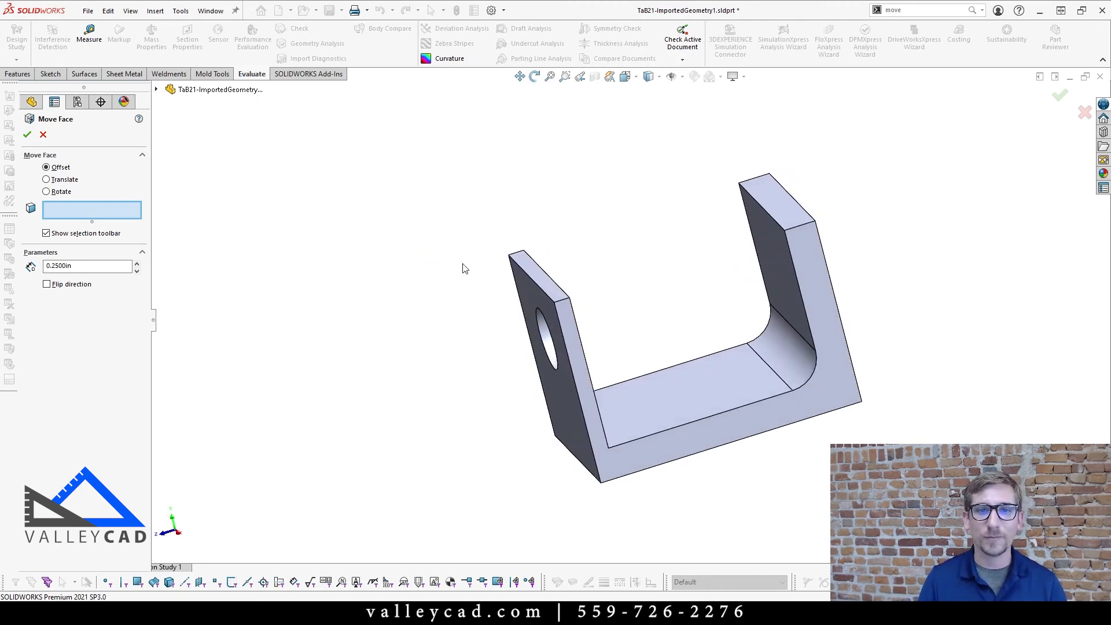
pyautogui.click(529, 292)
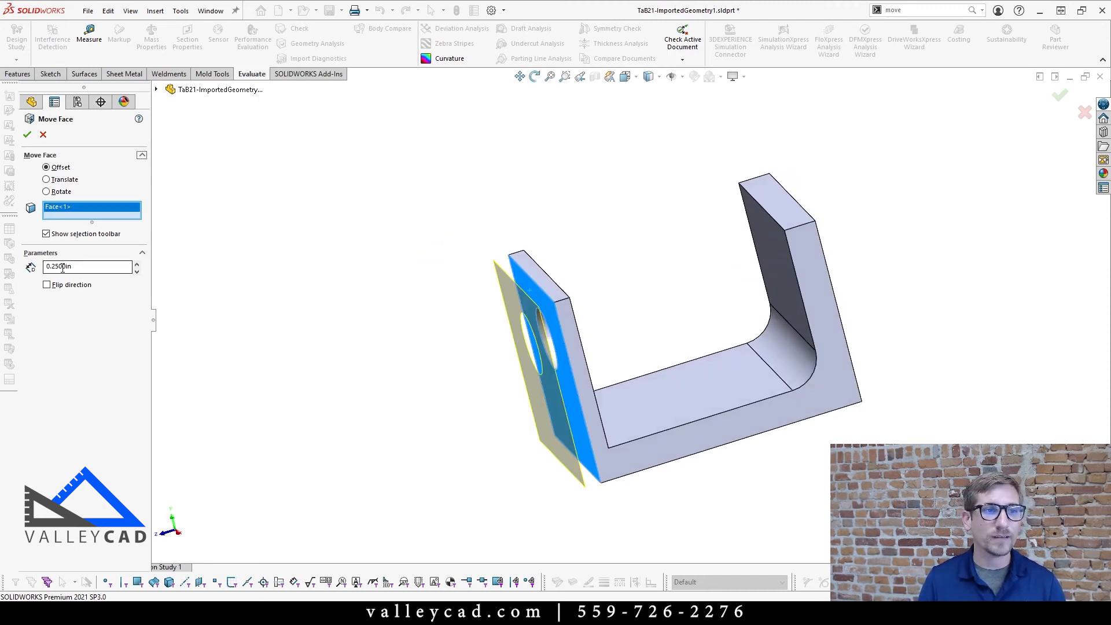
pyautogui.click(28, 135)
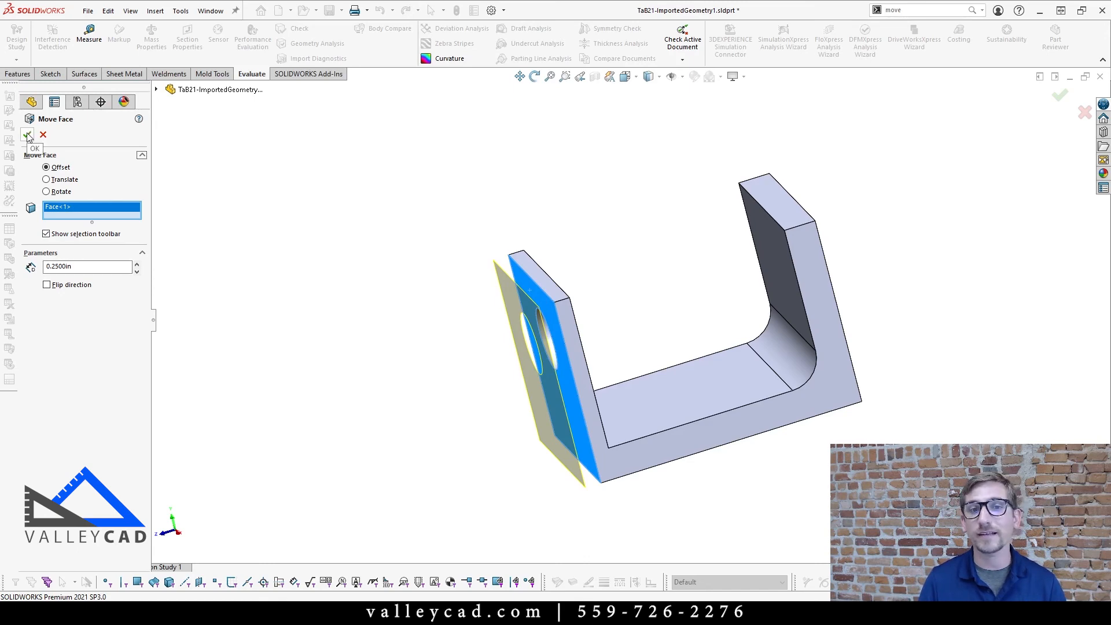
pyautogui.hotkey('ctrl', '4')
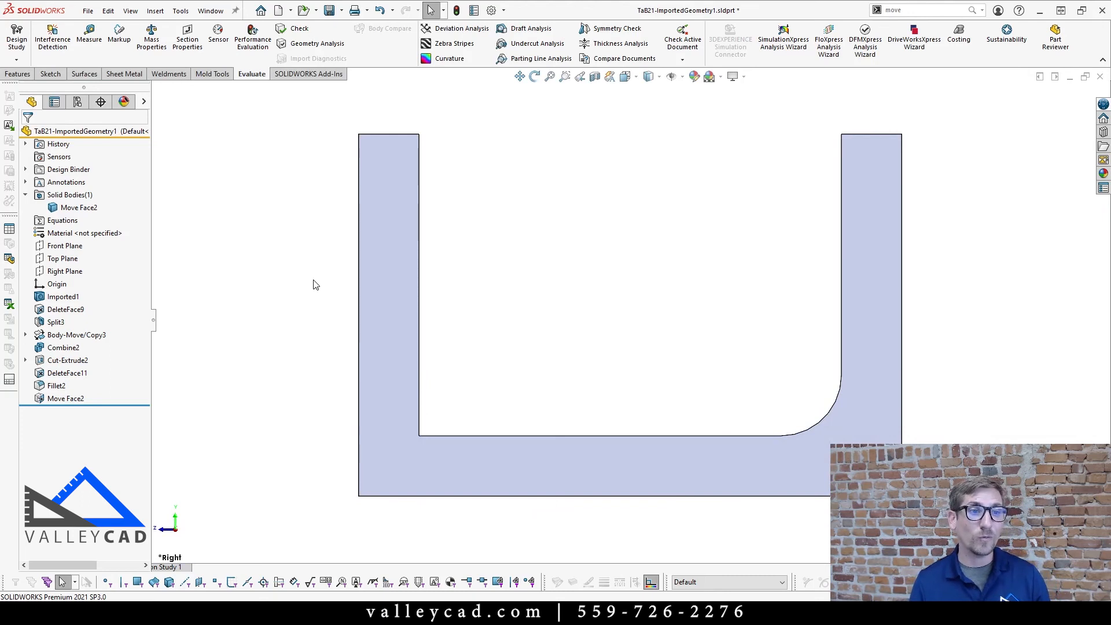
pyautogui.hotkey('ctrl', '7')
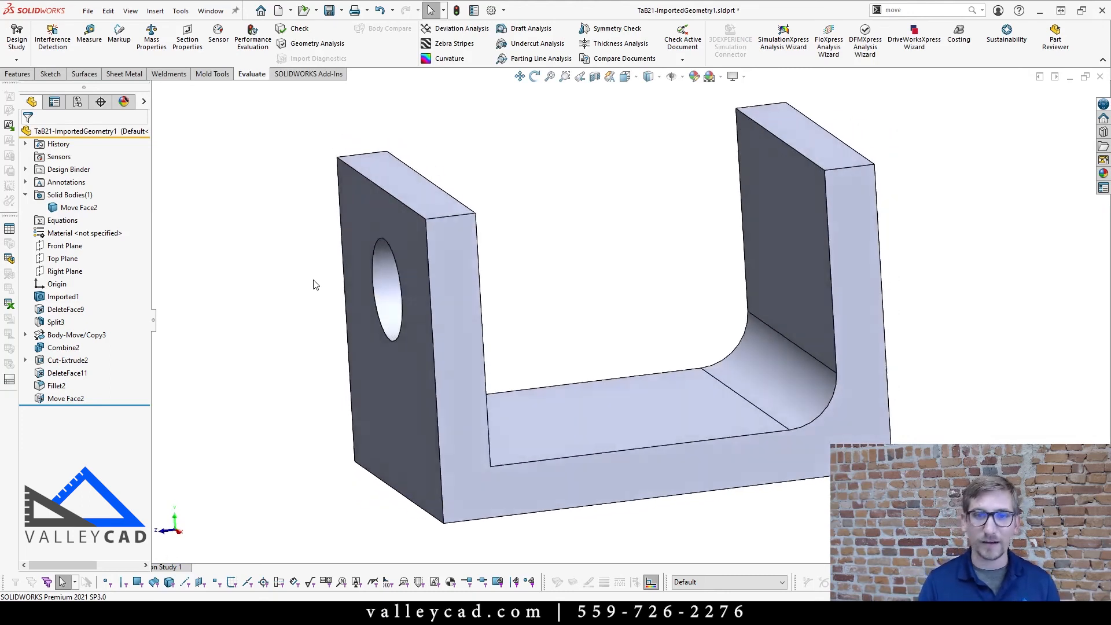